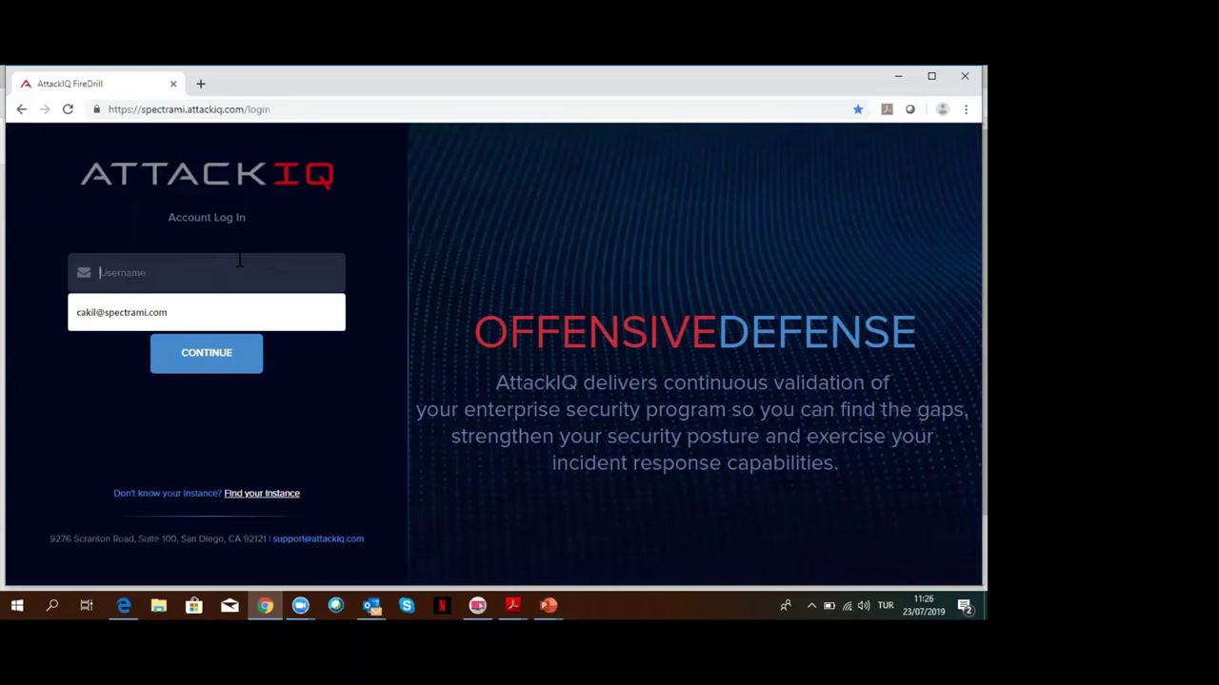
- Log in to the AttackIQ platform with the saved username and the account password
click(174, 315)
click(195, 353)
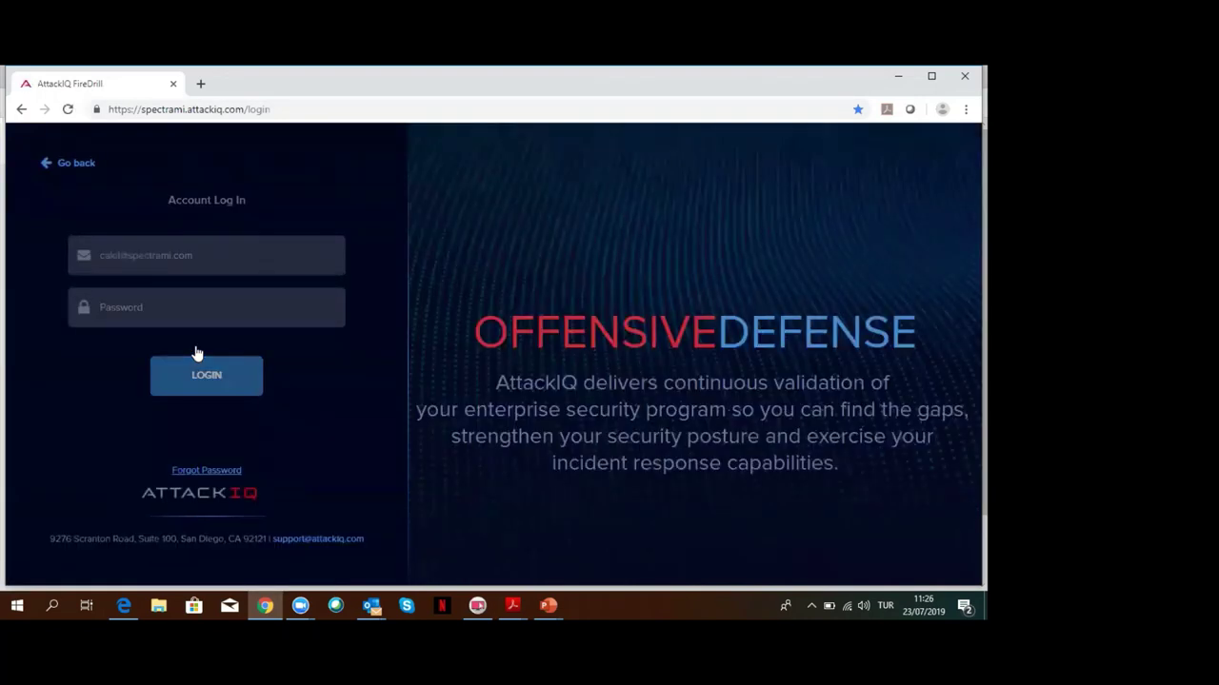
text(••••••••)
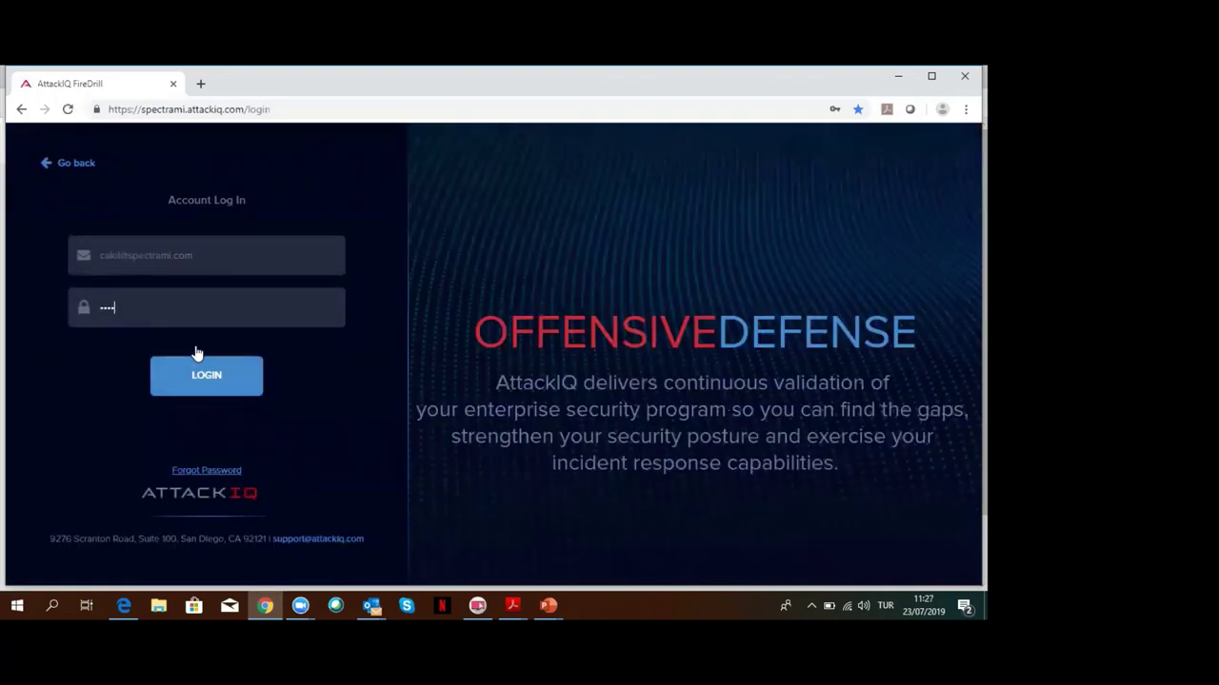
text(••••)
key(Return)
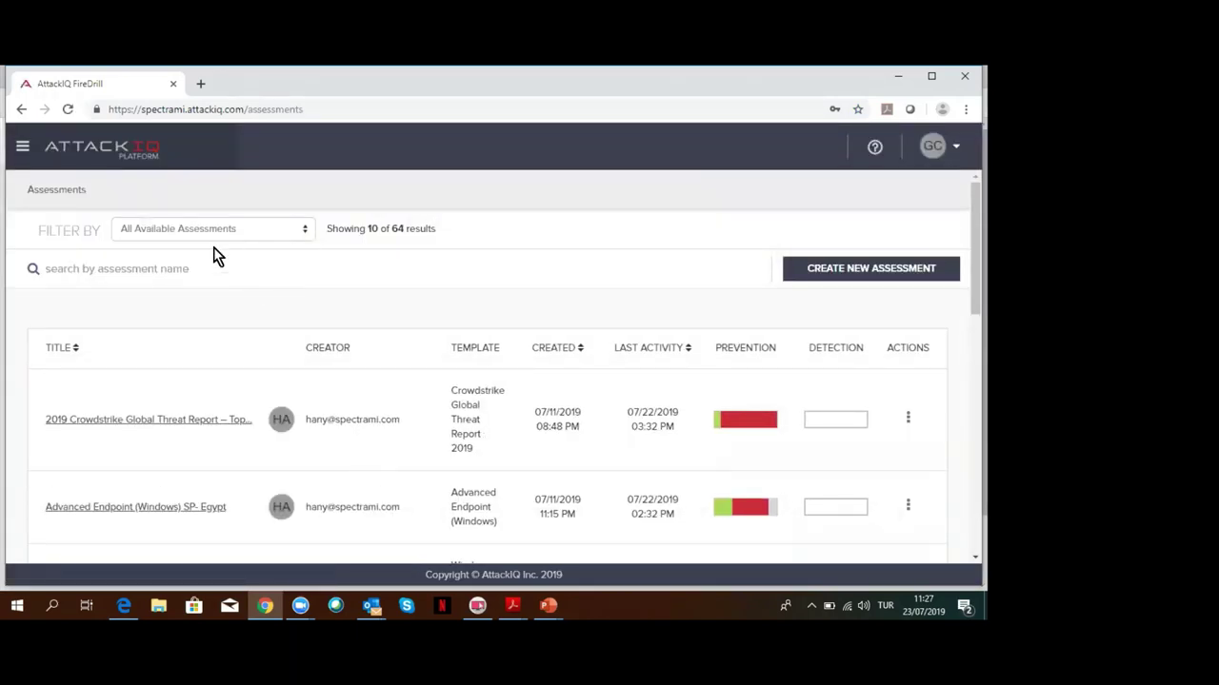
- Maximize the browser window and open the platform's Dashboard
click(928, 81)
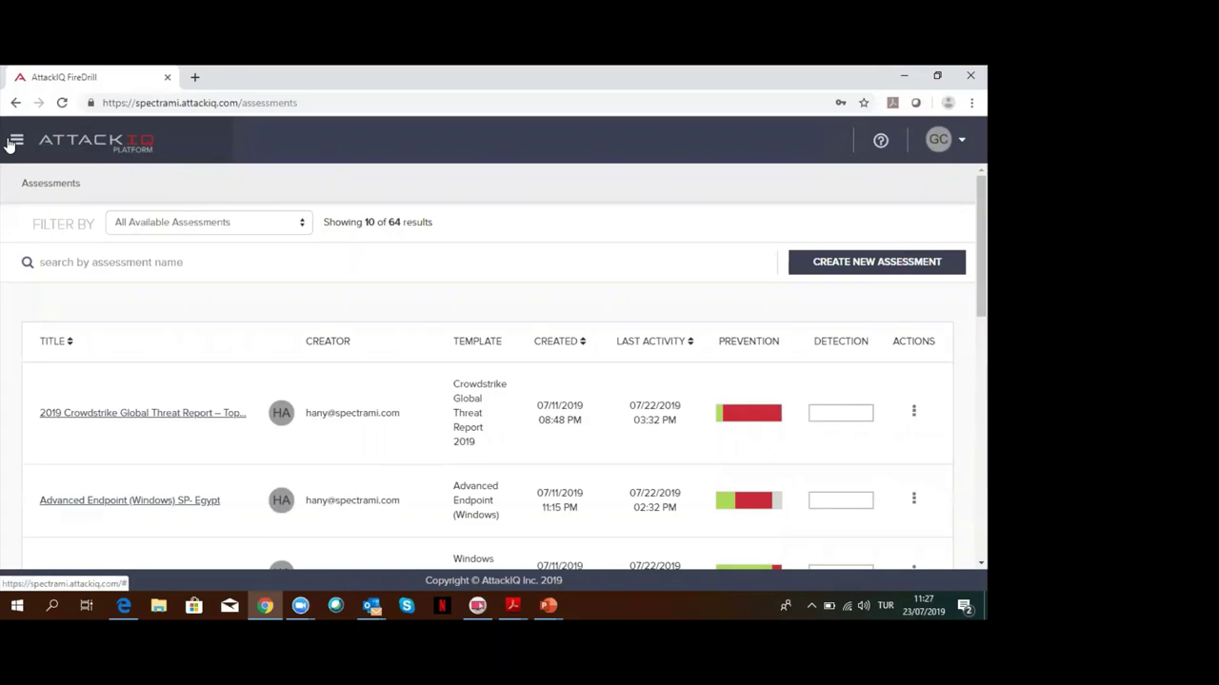
click(12, 141)
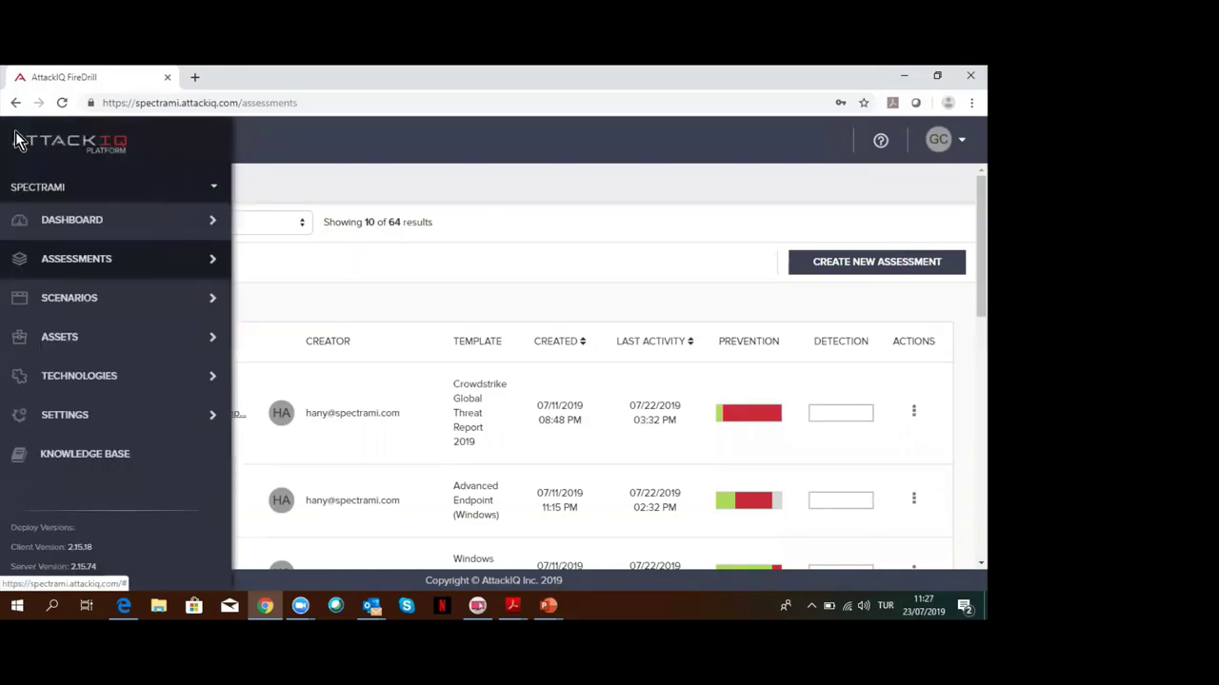
click(69, 221)
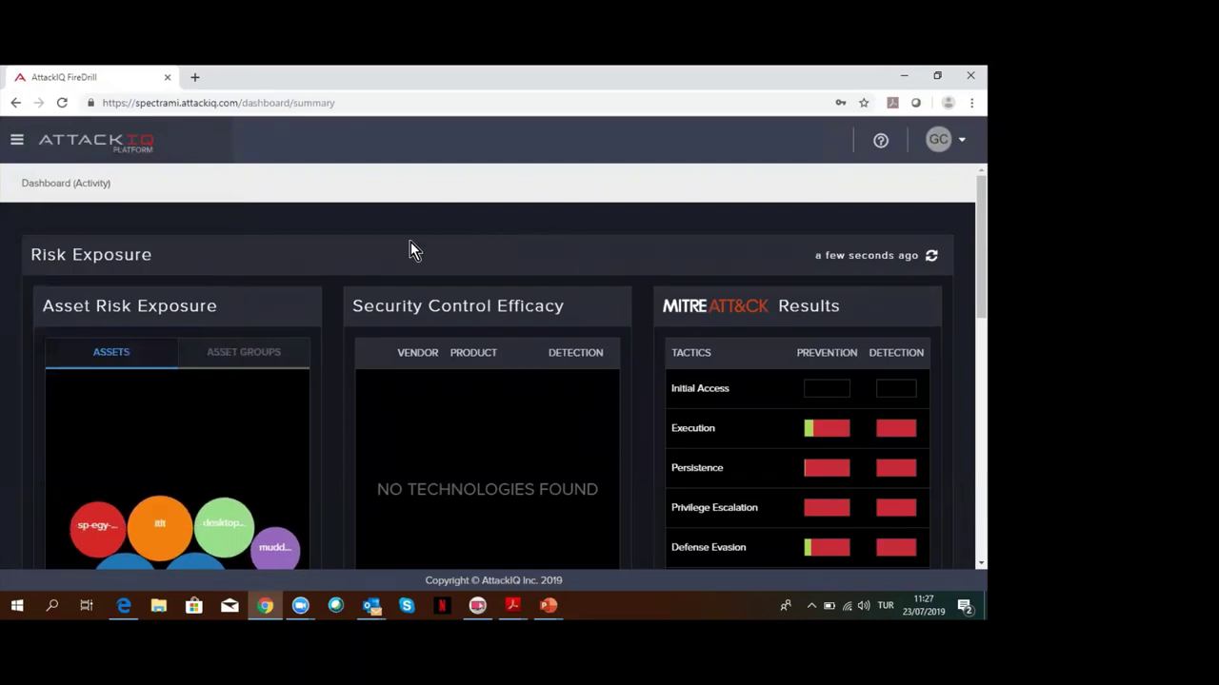
- Examine the Asset Risk Exposure and Security Control Efficacy sections of the dashboard
scroll(280, 294, down, 1)
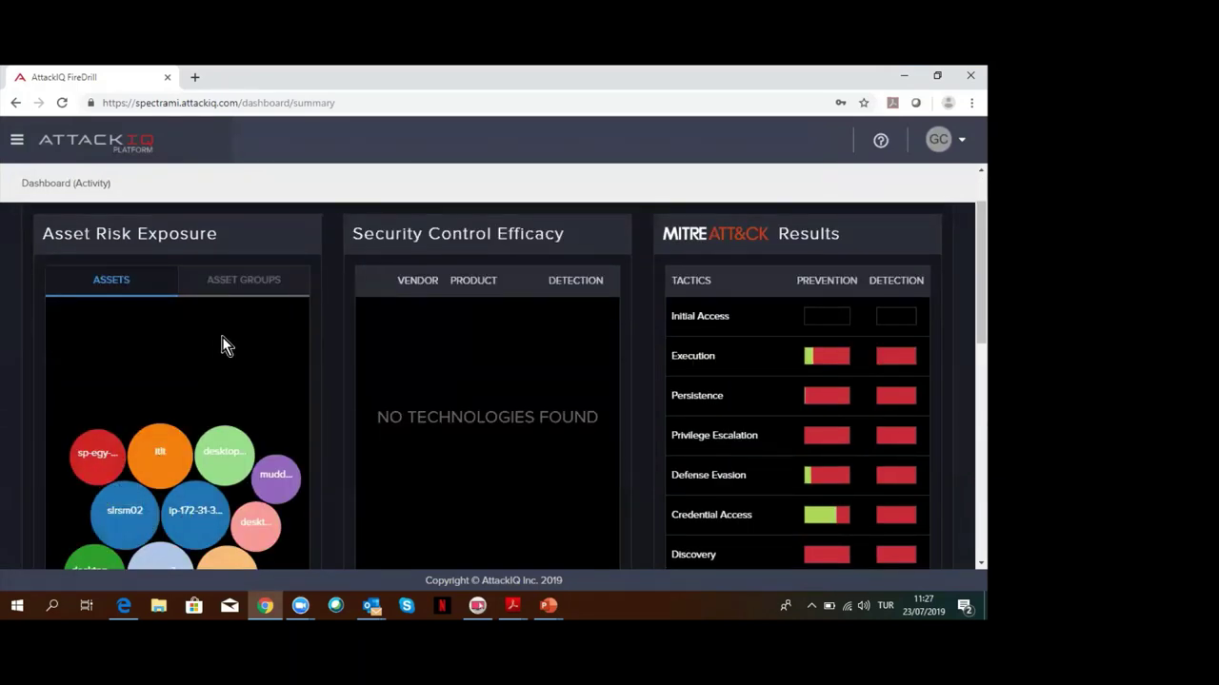
scroll(229, 381, down, 1)
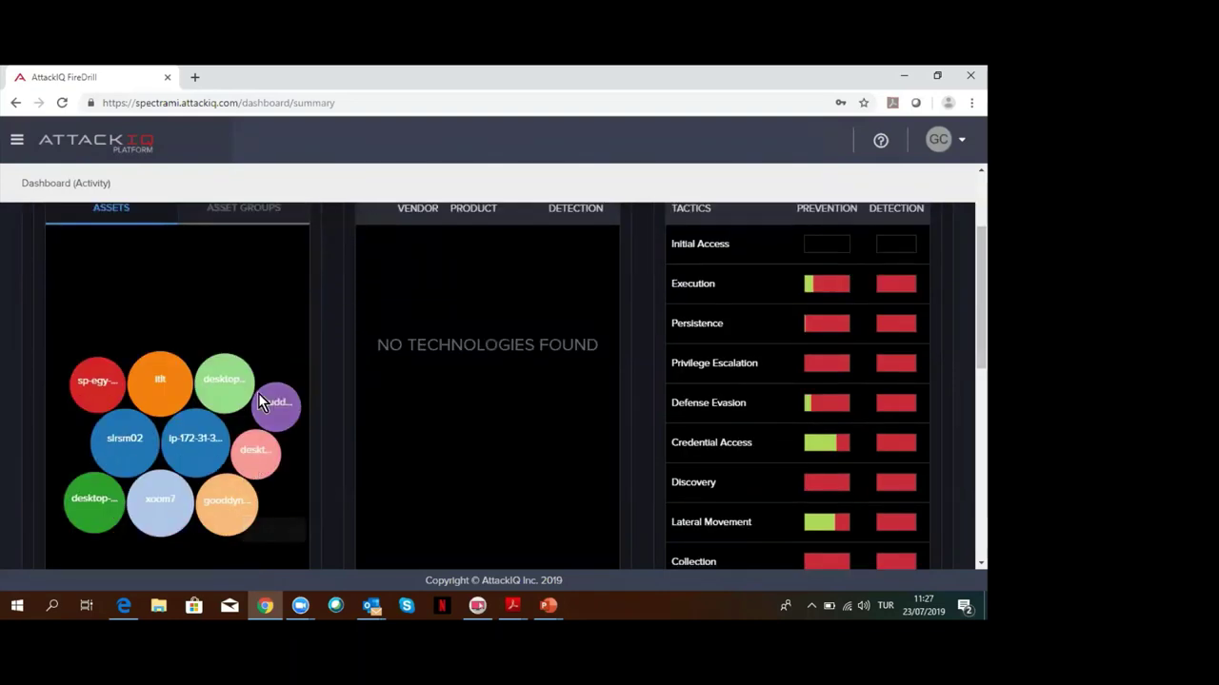
scroll(145, 318, up, 2)
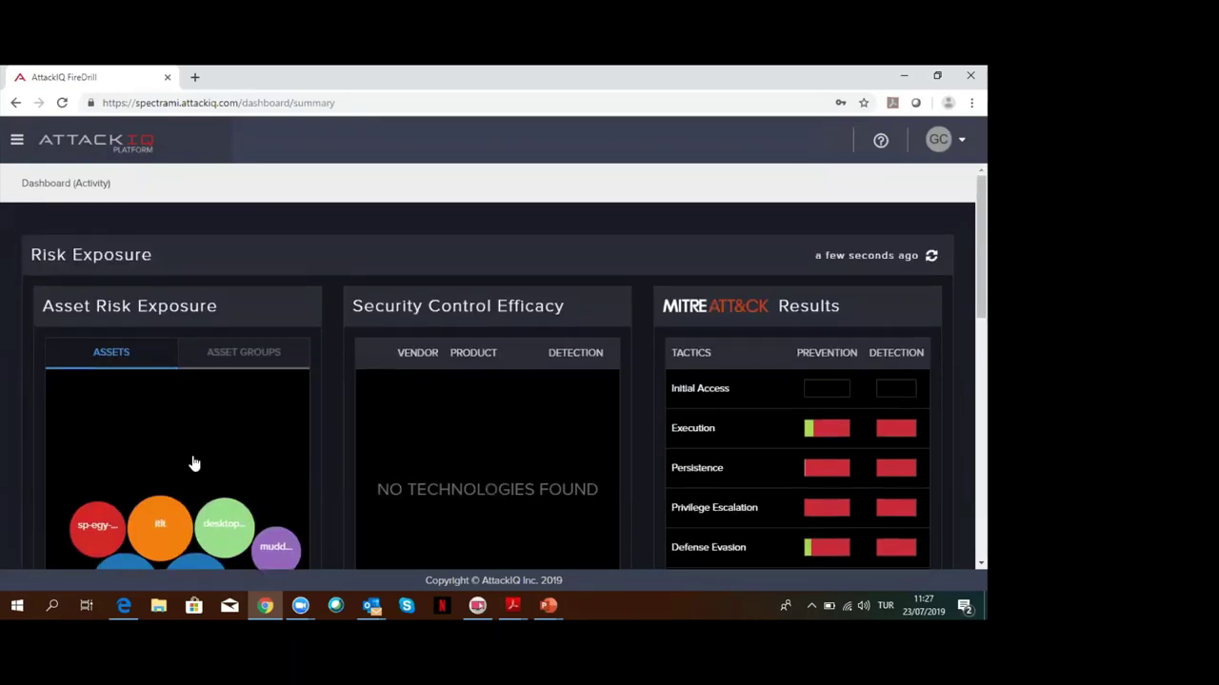
scroll(195, 464, down, 1)
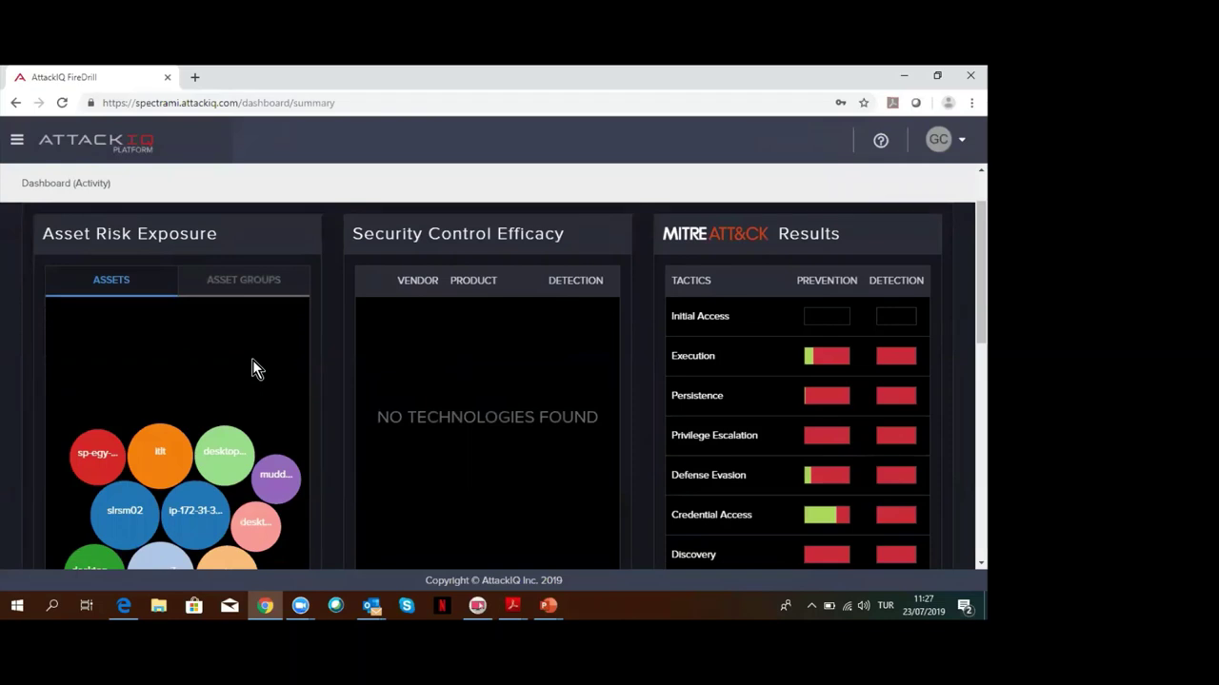
scroll(252, 360, down, 2)
scroll(252, 360, up, 2)
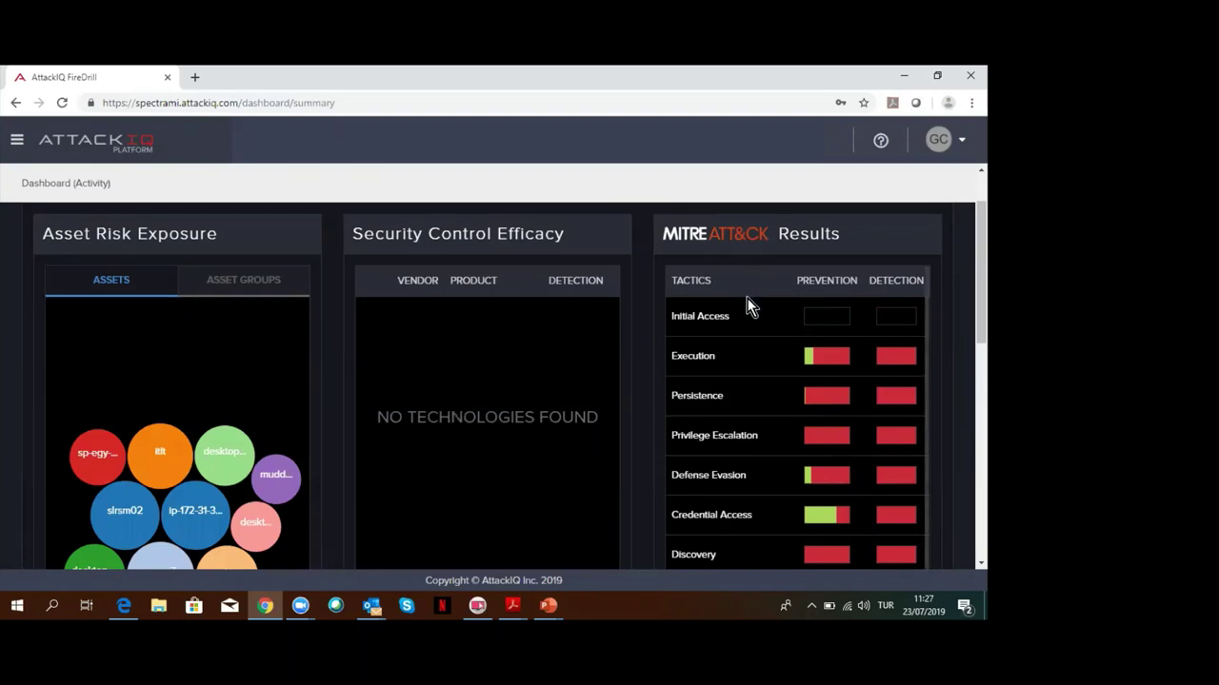
- Examine the MITRE ATT&CK results for all tactics, including the failed prevention share for Execution
scroll(702, 295, down, 1)
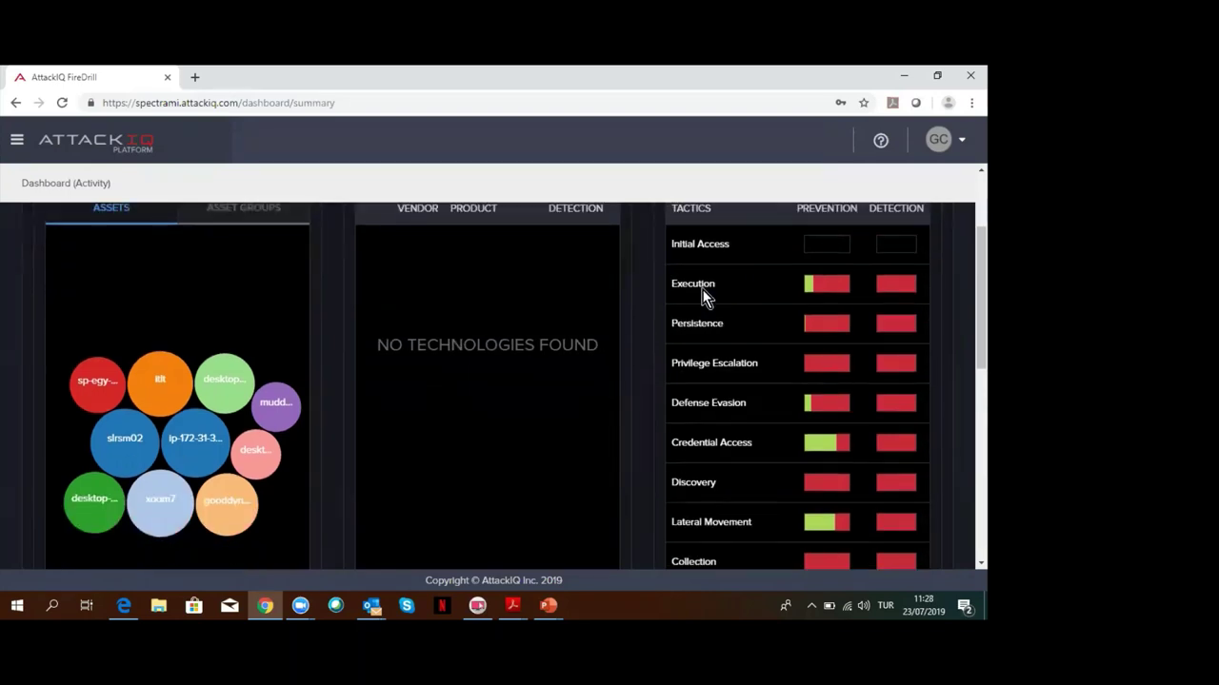
scroll(790, 319, up, 1)
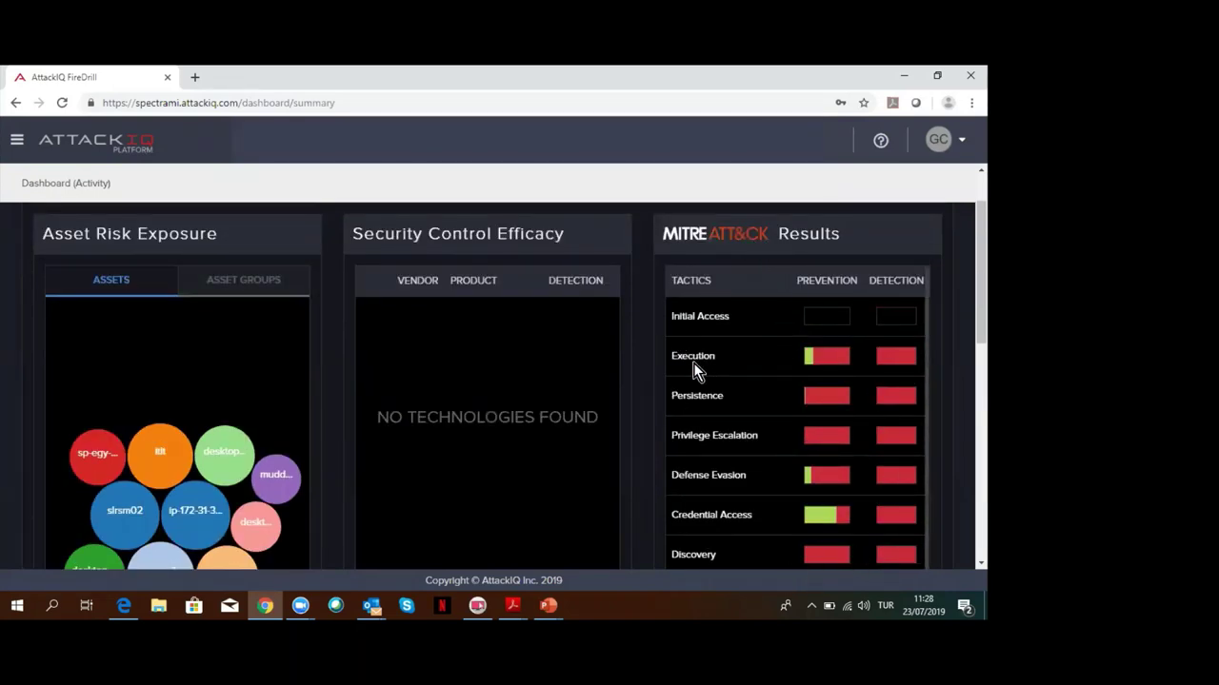
scroll(719, 449, down, 1)
scroll(719, 448, down, 1)
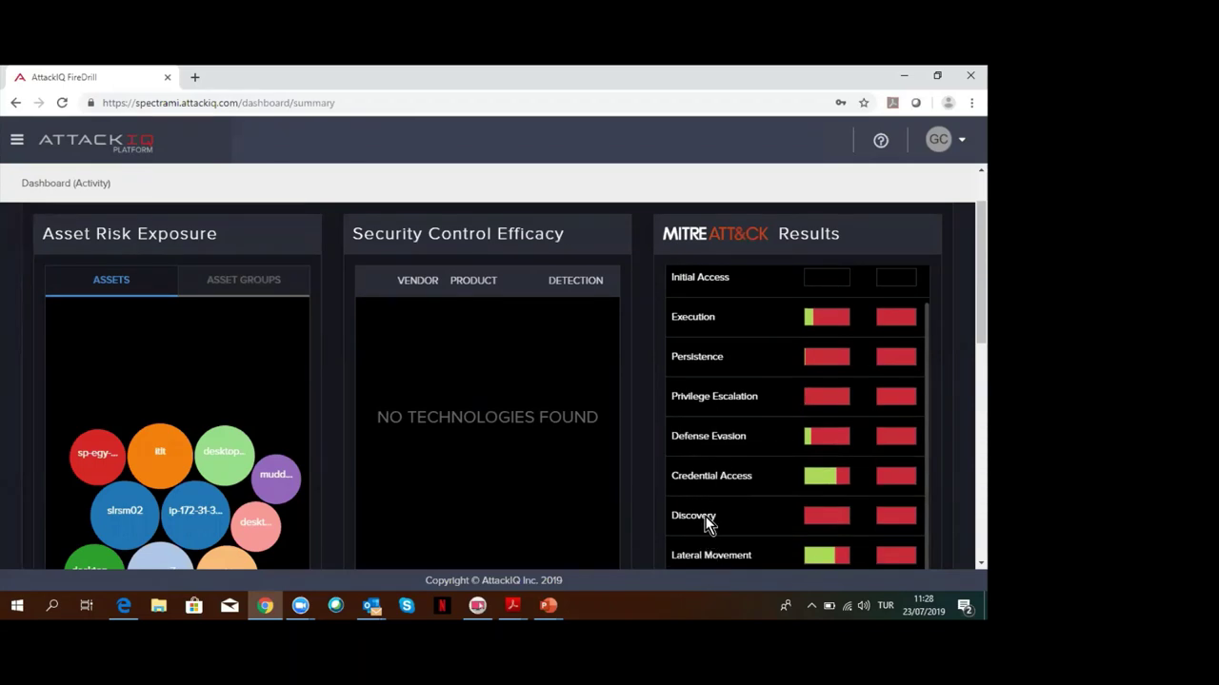
scroll(709, 524, down, 2)
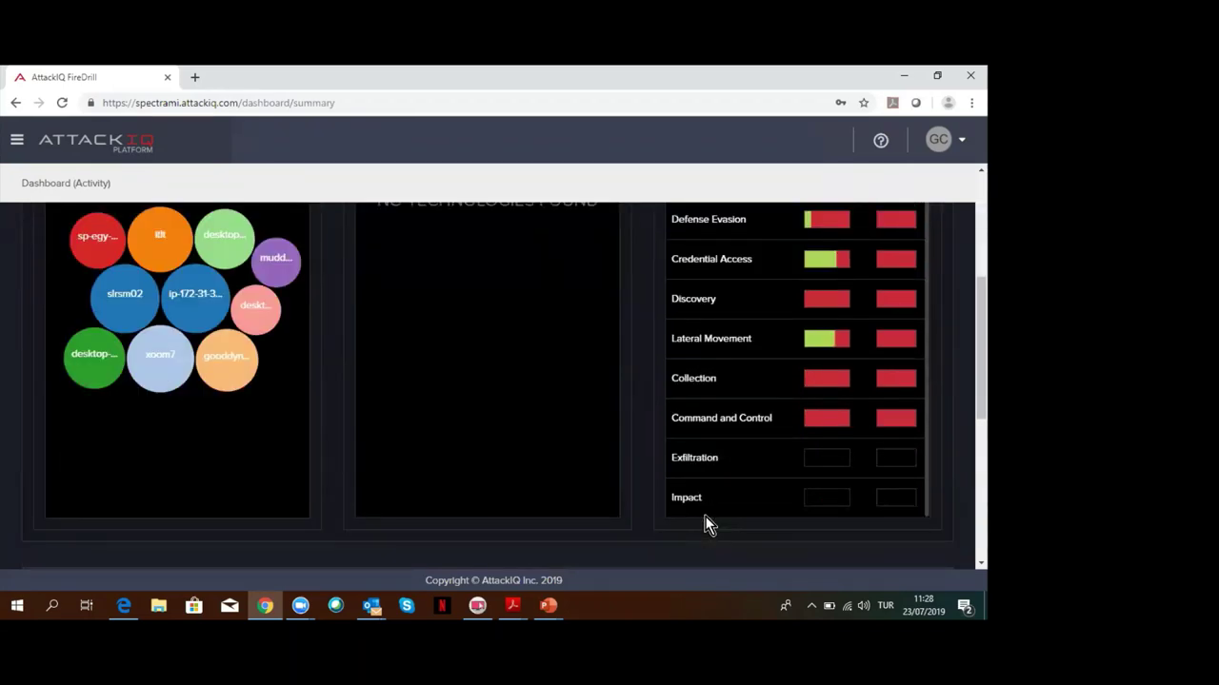
scroll(704, 516, up, 4)
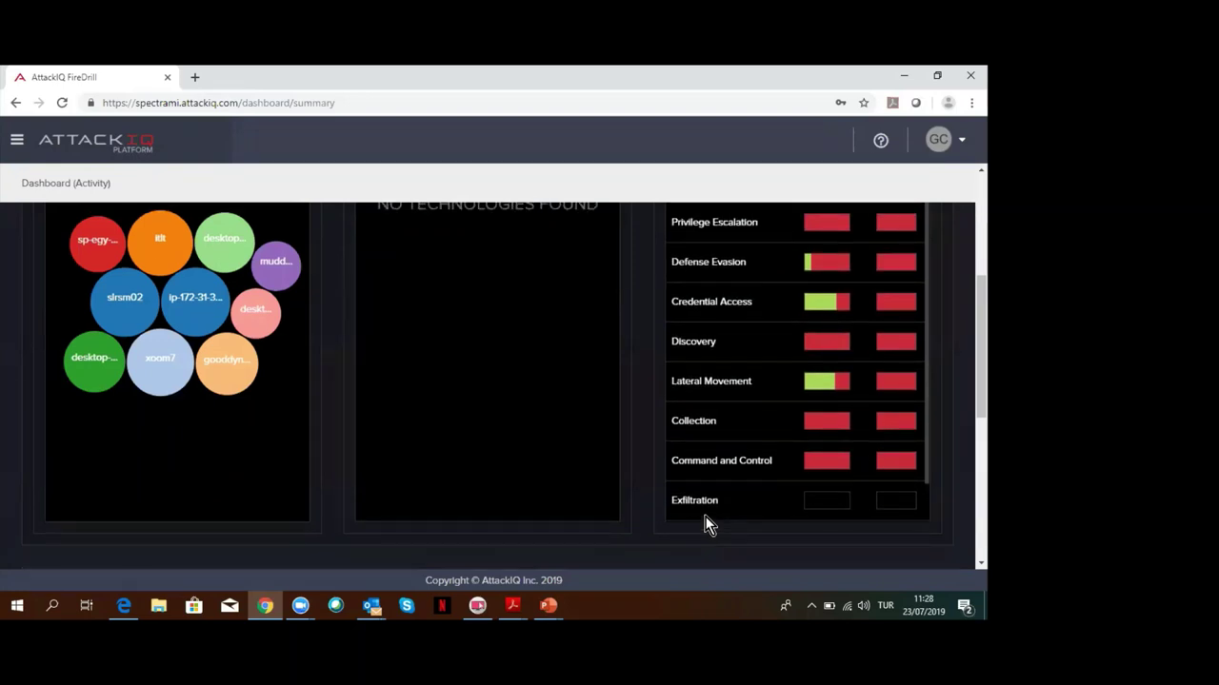
mouse_move(810, 368)
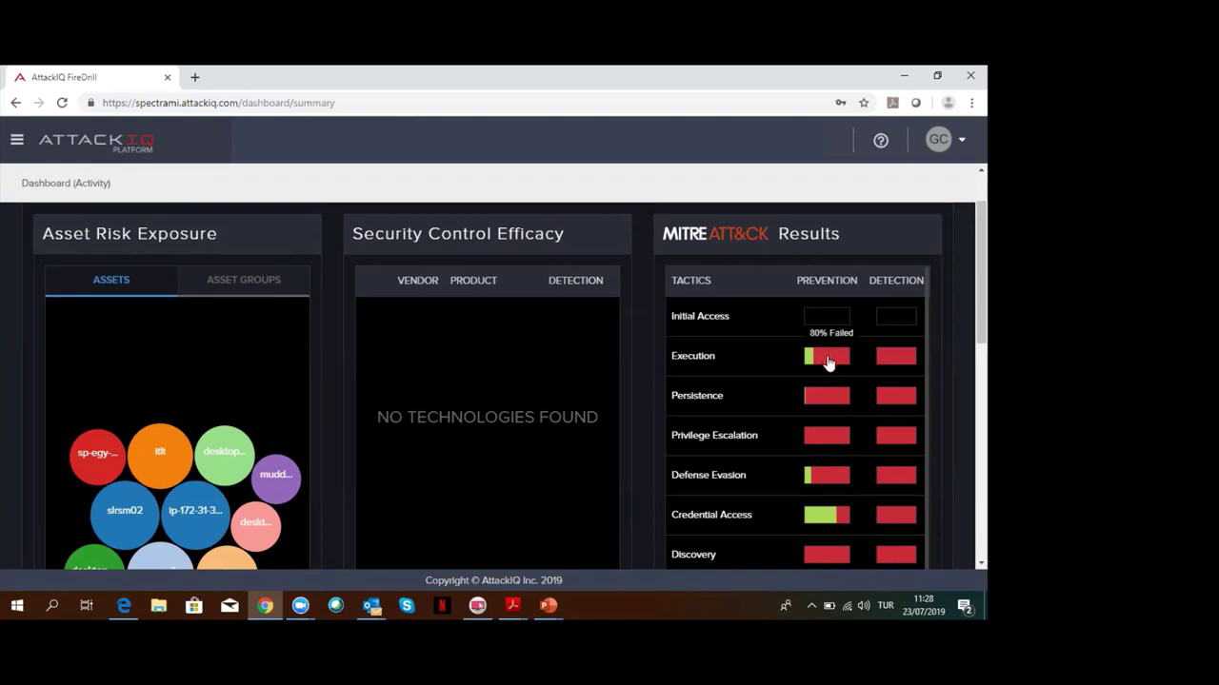
- Review the dashboard's summary cards for assessments, scenarios, asset groups, users and recently installed assets
scroll(626, 424, down, 6)
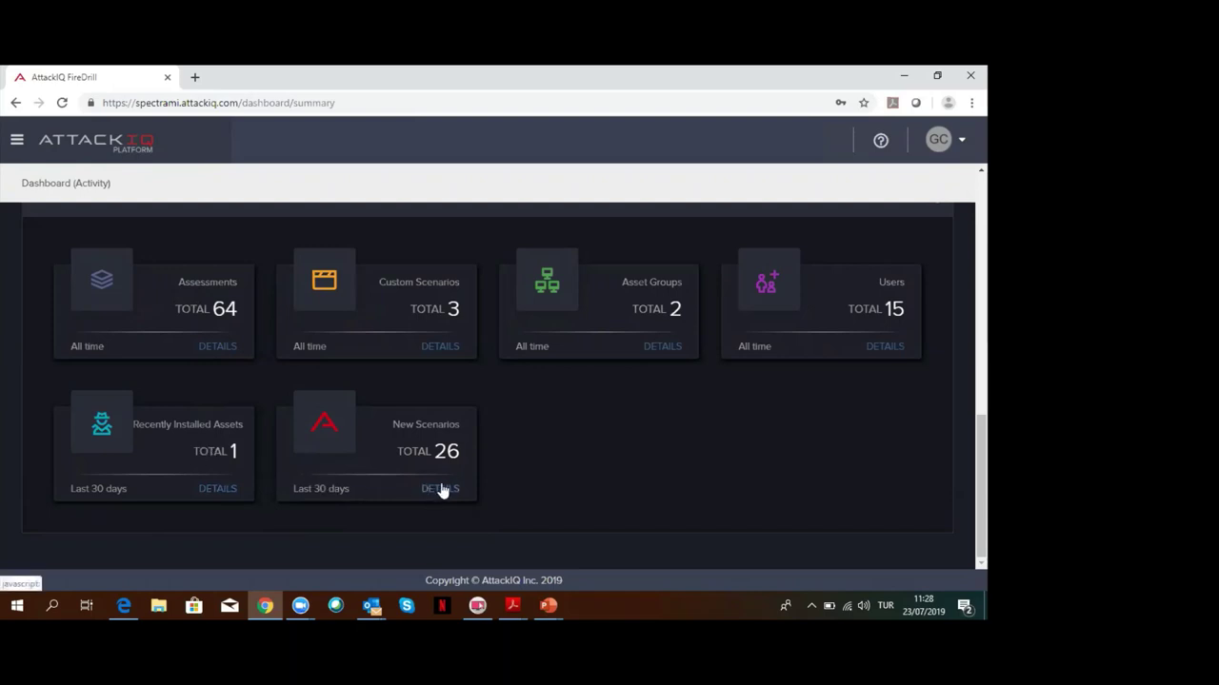
scroll(441, 490, up, 2)
scroll(453, 533, down, 2)
scroll(455, 473, up, 4)
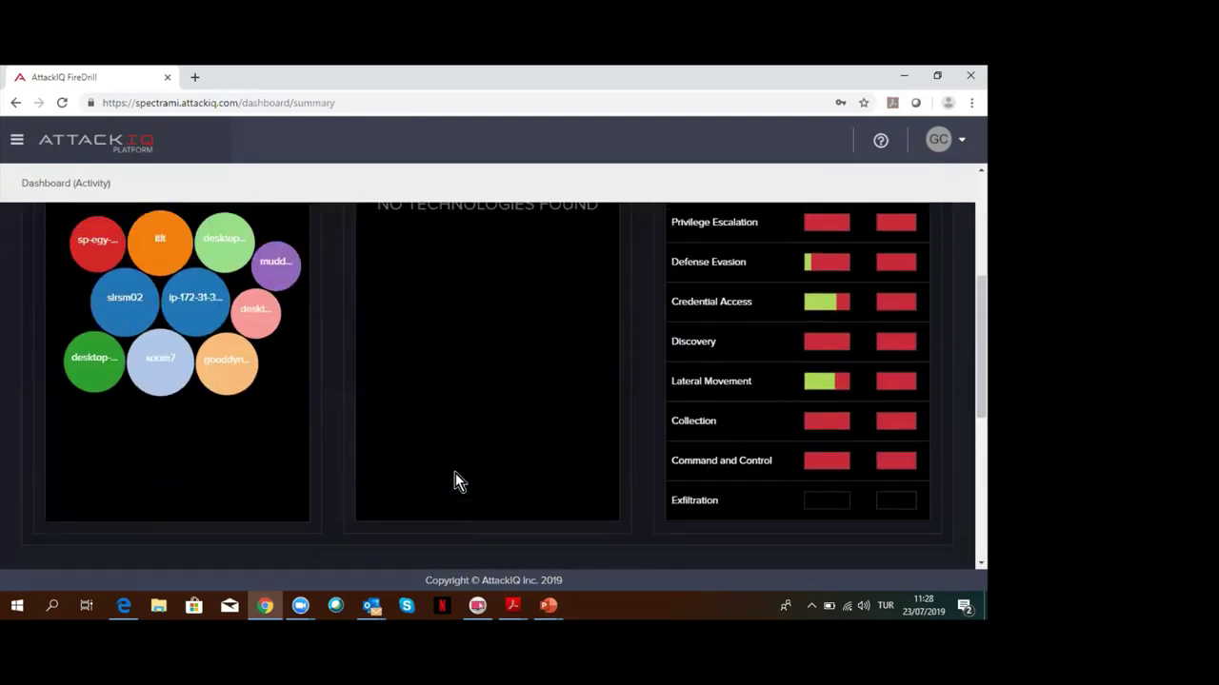
scroll(455, 473, up, 3)
scroll(392, 468, down, 1)
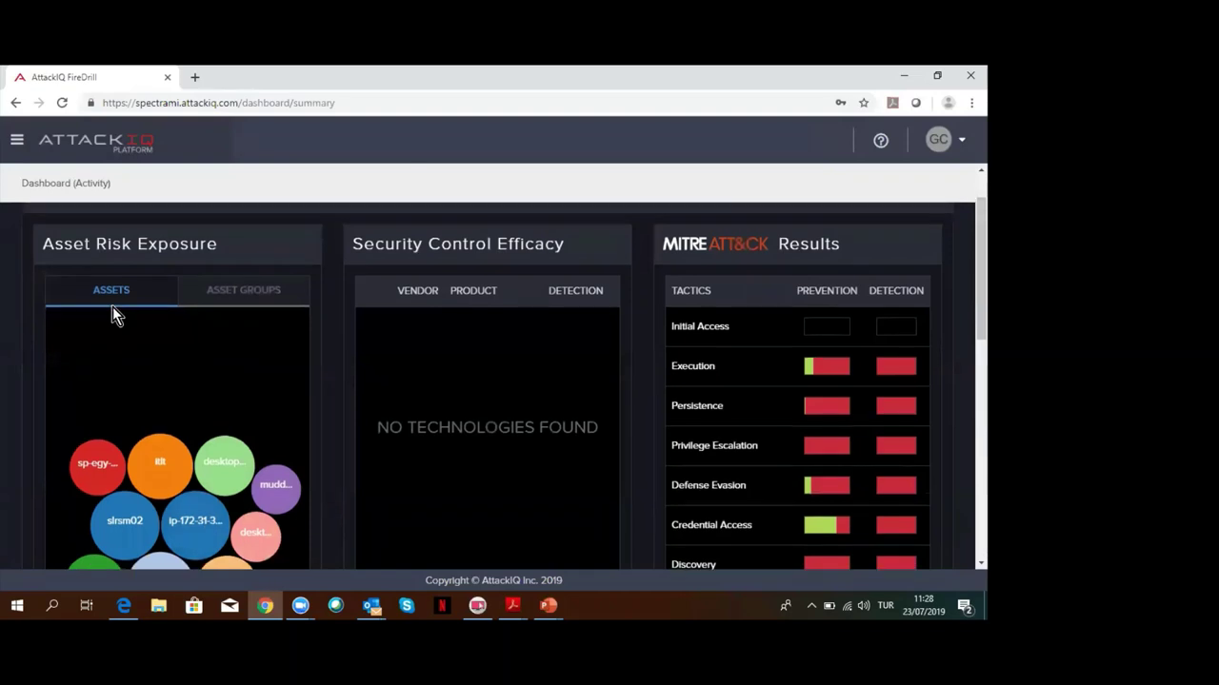
scroll(113, 306, up, 1)
- Go to the Assessments list and open the Windows Credential Theft SP Egypt assessment
click(16, 140)
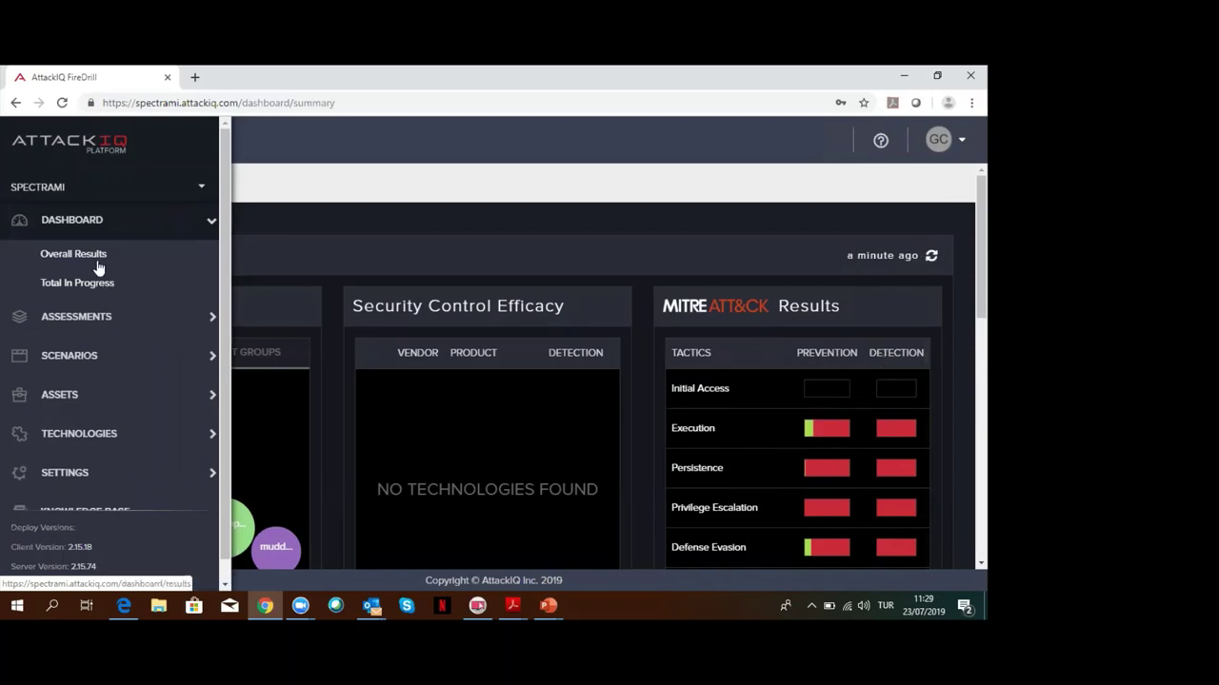
click(85, 316)
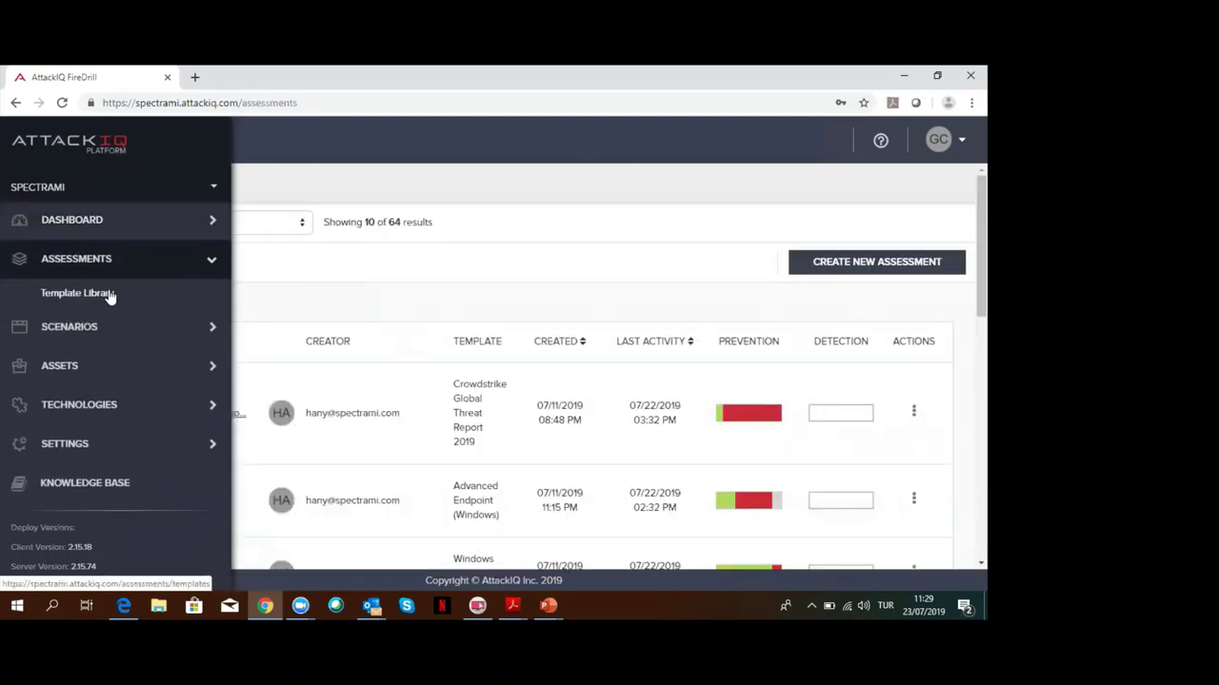
click(362, 260)
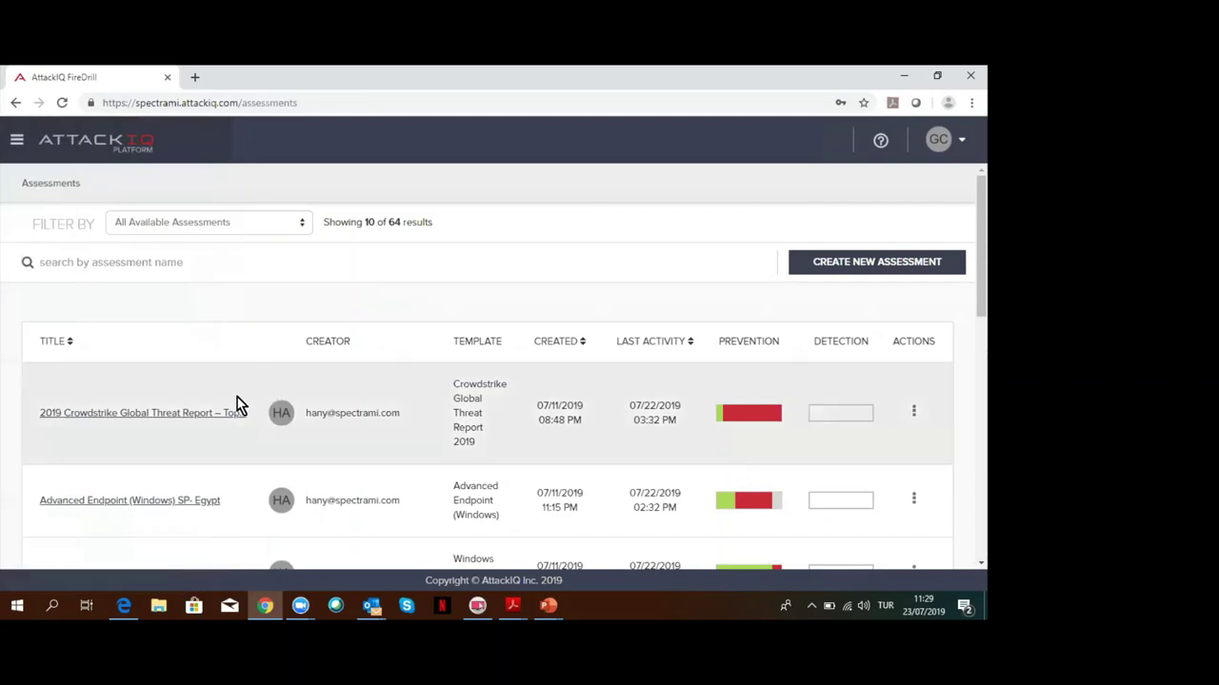
scroll(215, 467, down, 1)
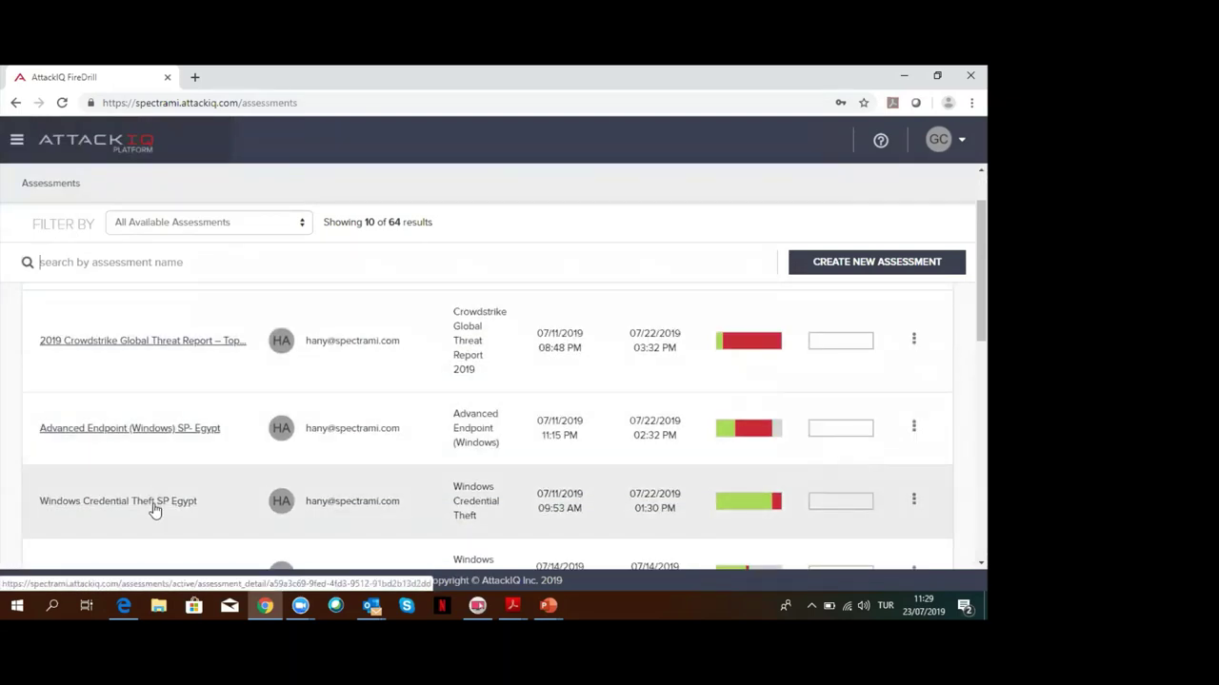
click(154, 511)
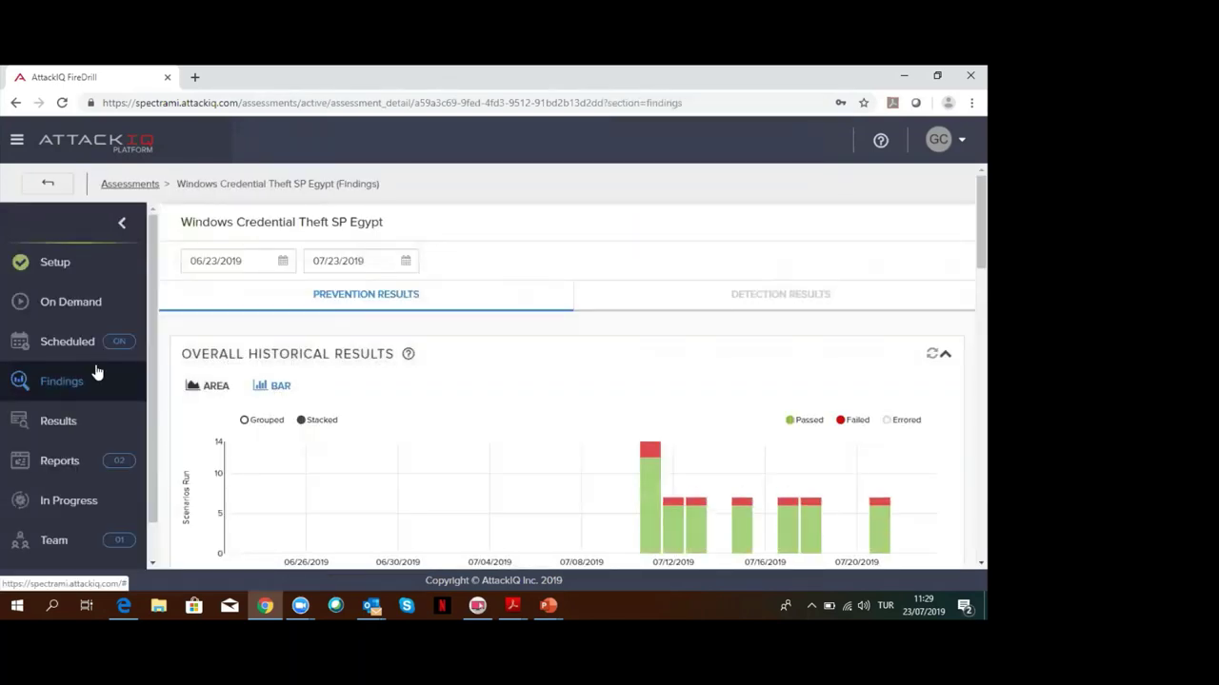
- Examine the assessment's prevention findings: historical results, pass-fail rate by asset and the last test results
scroll(250, 409, down, 3)
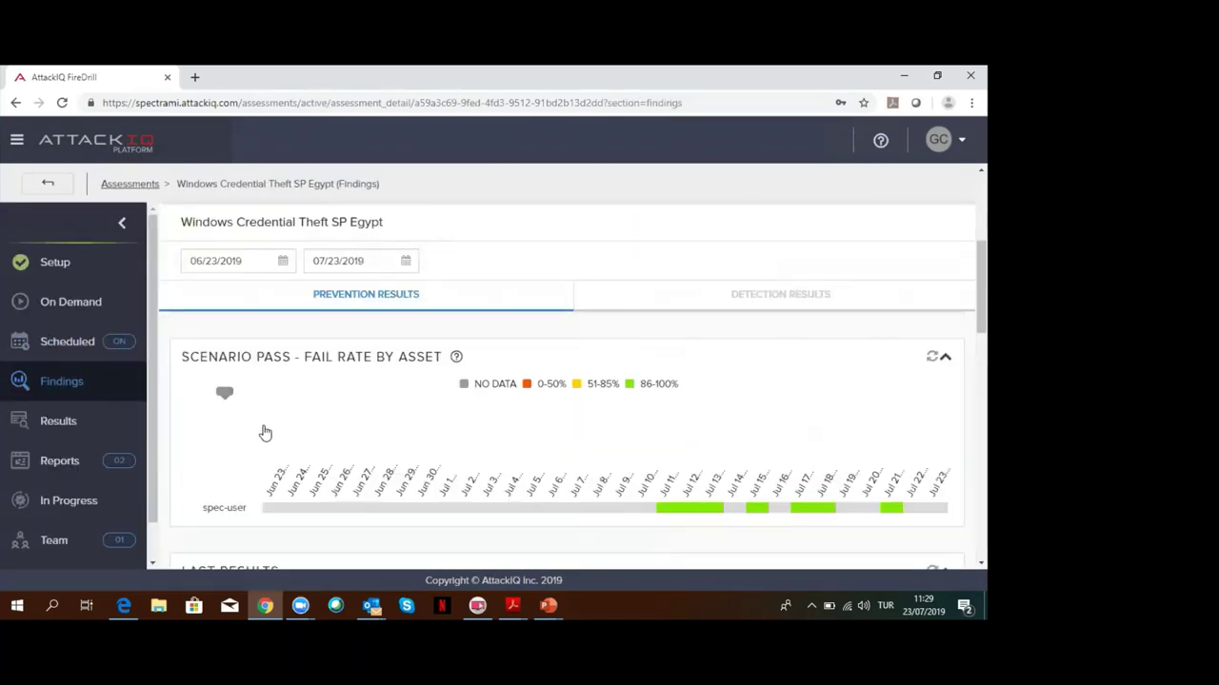
scroll(264, 429, up, 2)
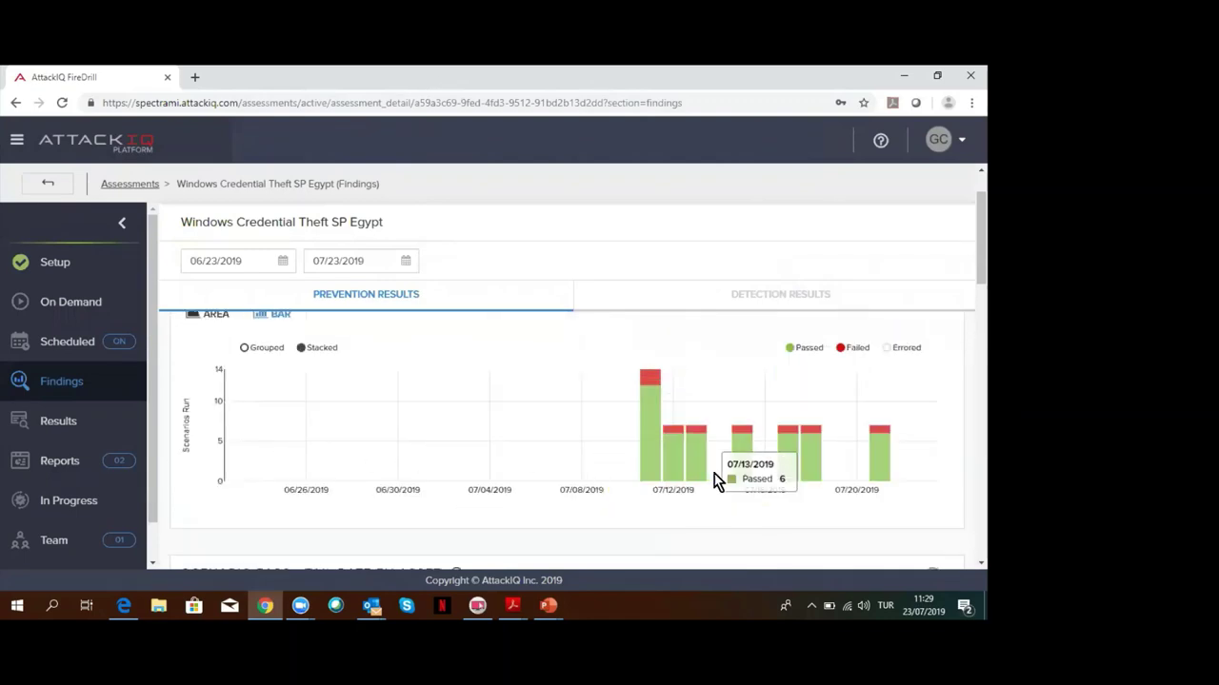
mouse_move(664, 462)
scroll(392, 468, up, 1)
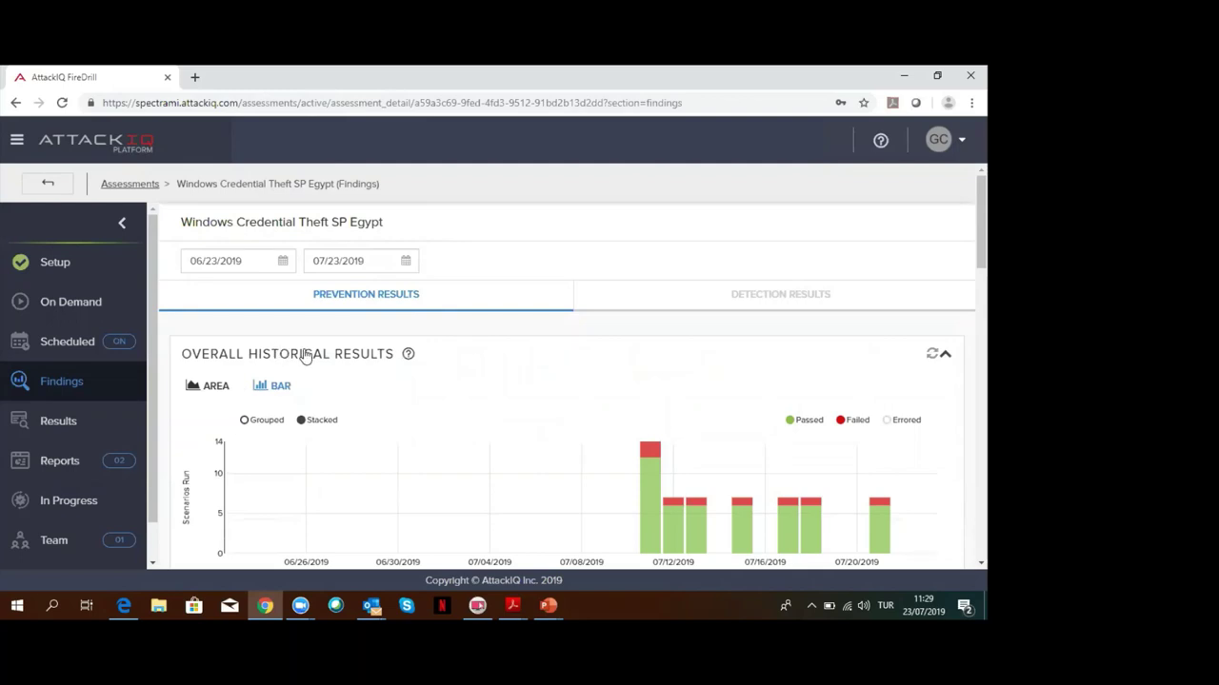
scroll(390, 468, down, 5)
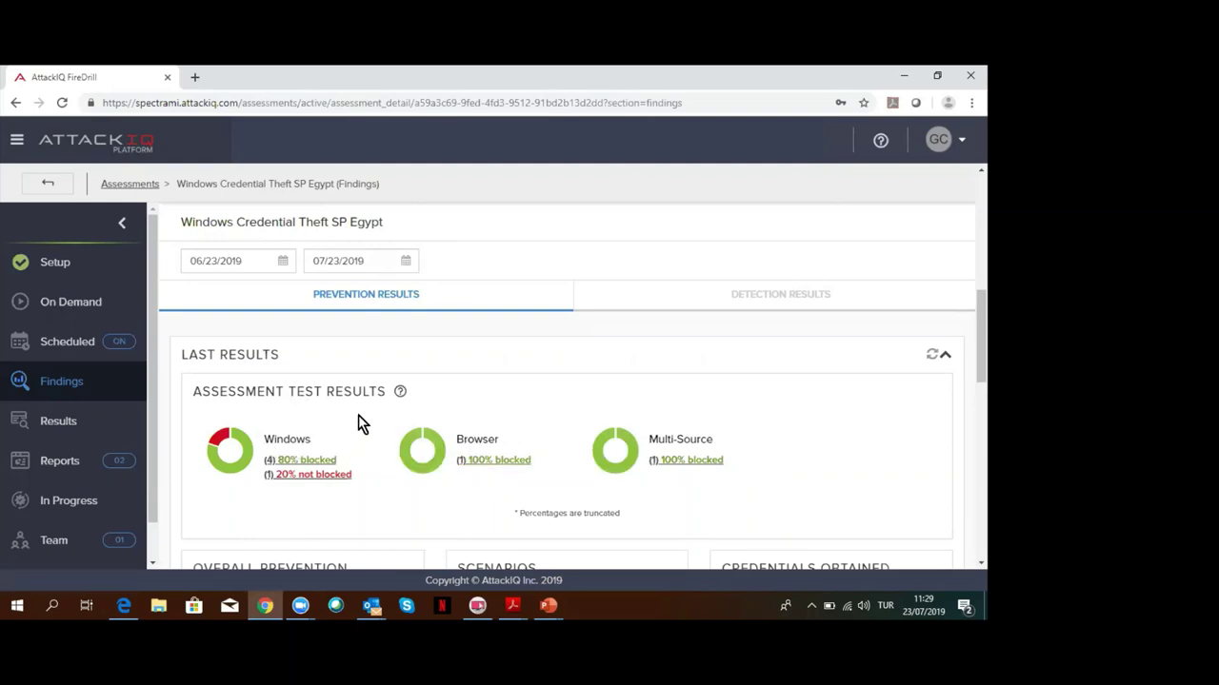
scroll(364, 460, down, 2)
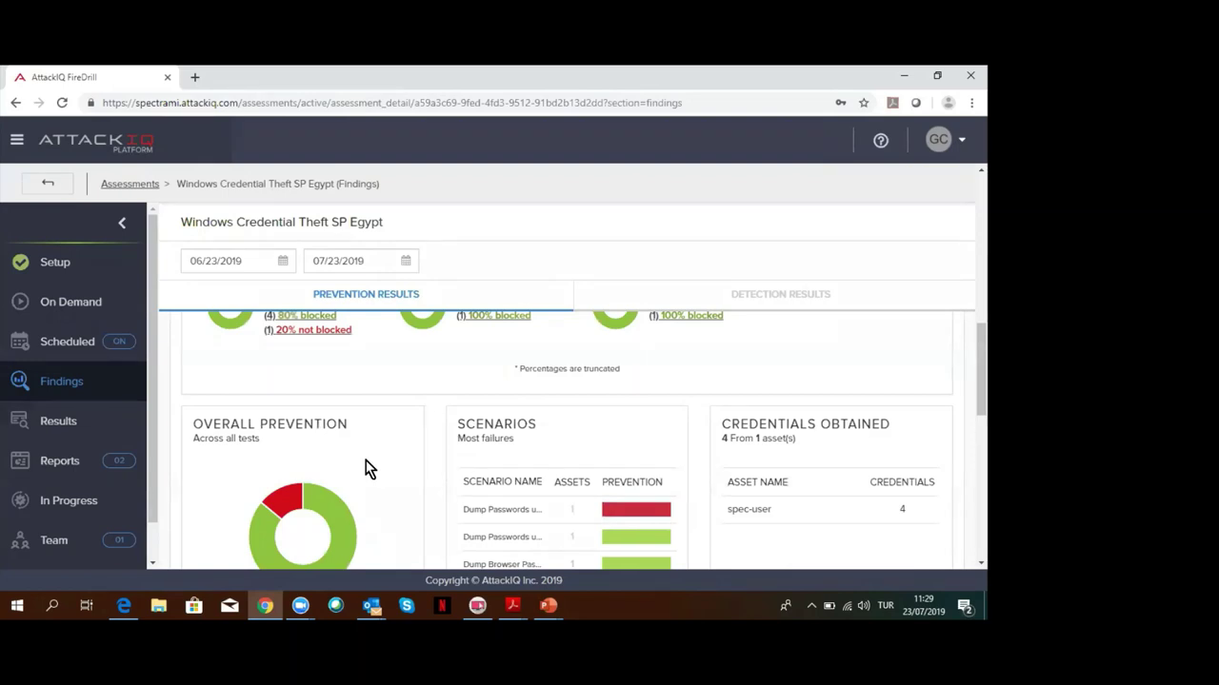
scroll(367, 466, up, 1)
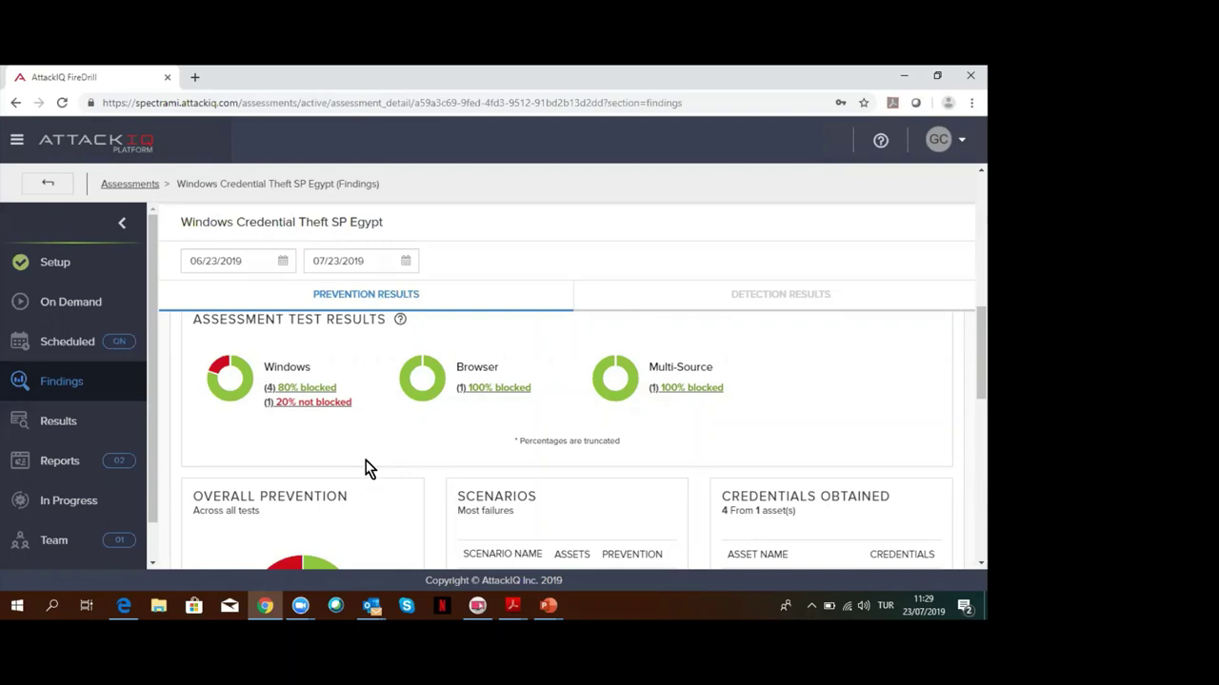
- Open the Dump Passwords using PwDump7 result from the Windows tests not blocked and expand its activity details
click(314, 402)
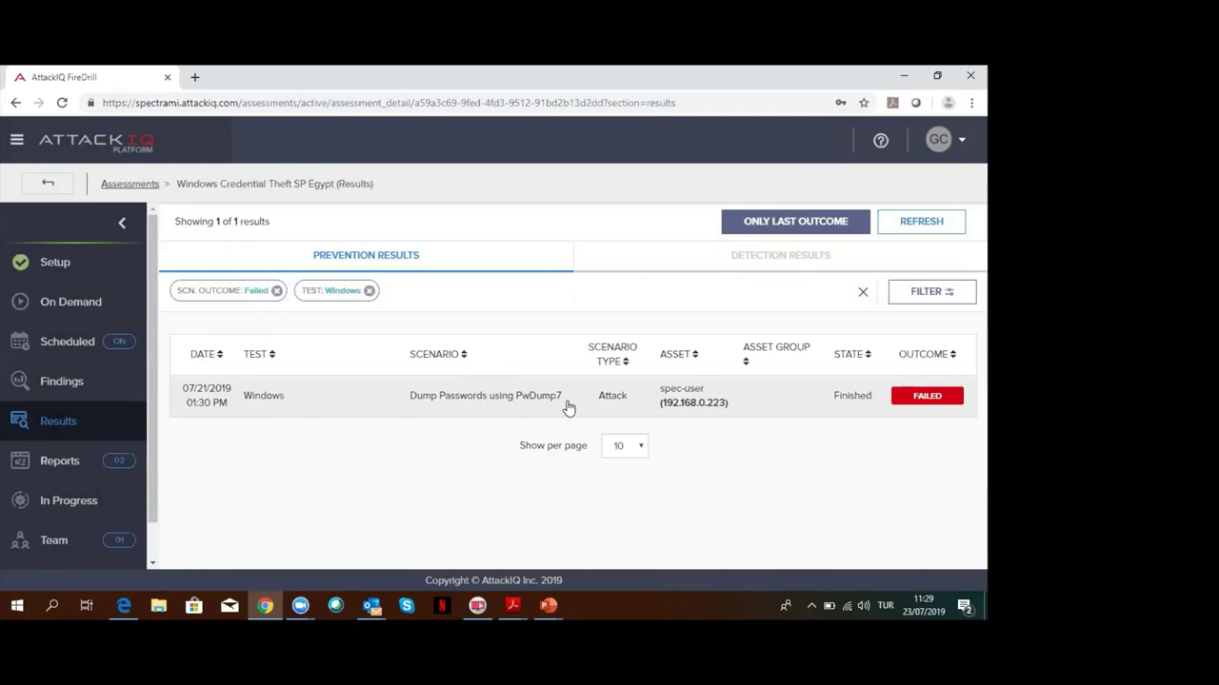
click(506, 402)
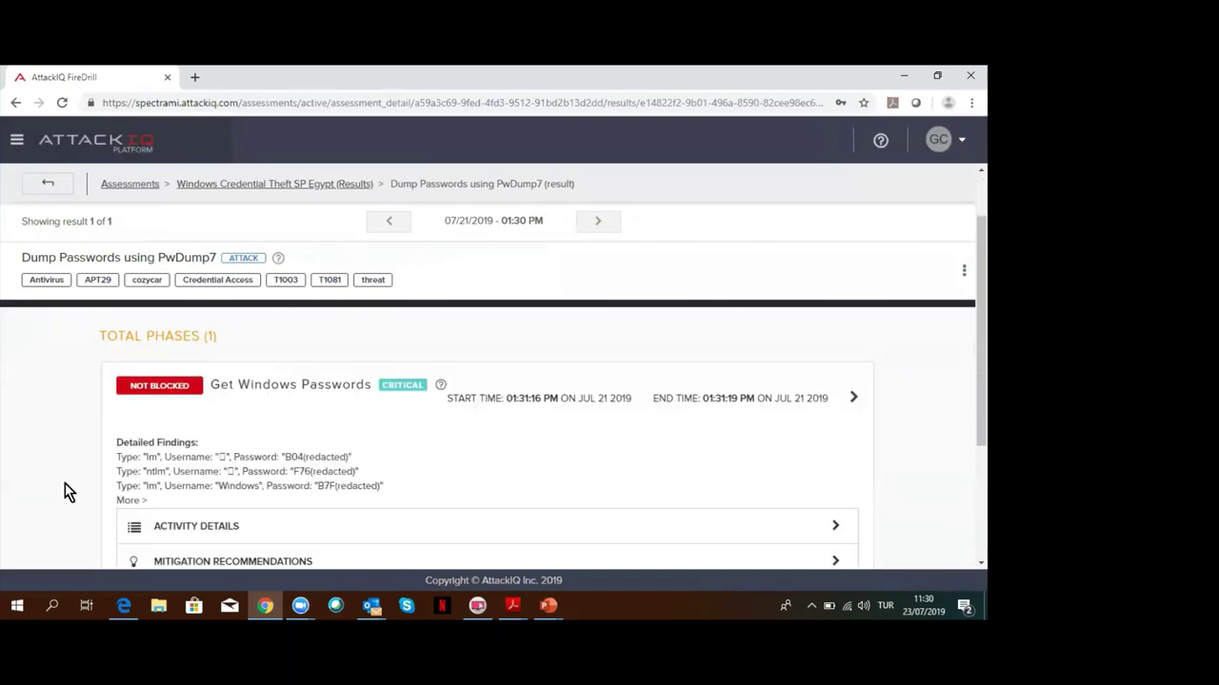
scroll(76, 483, down, 3)
scroll(155, 476, up, 2)
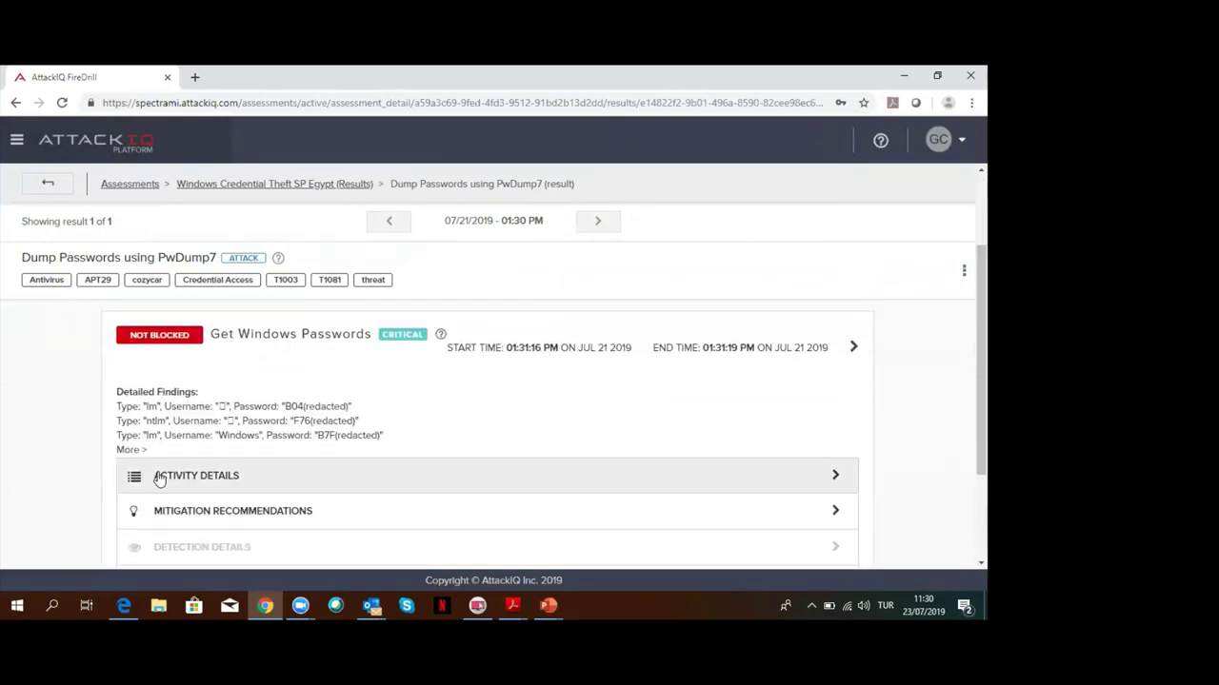
click(134, 479)
scroll(123, 492, down, 2)
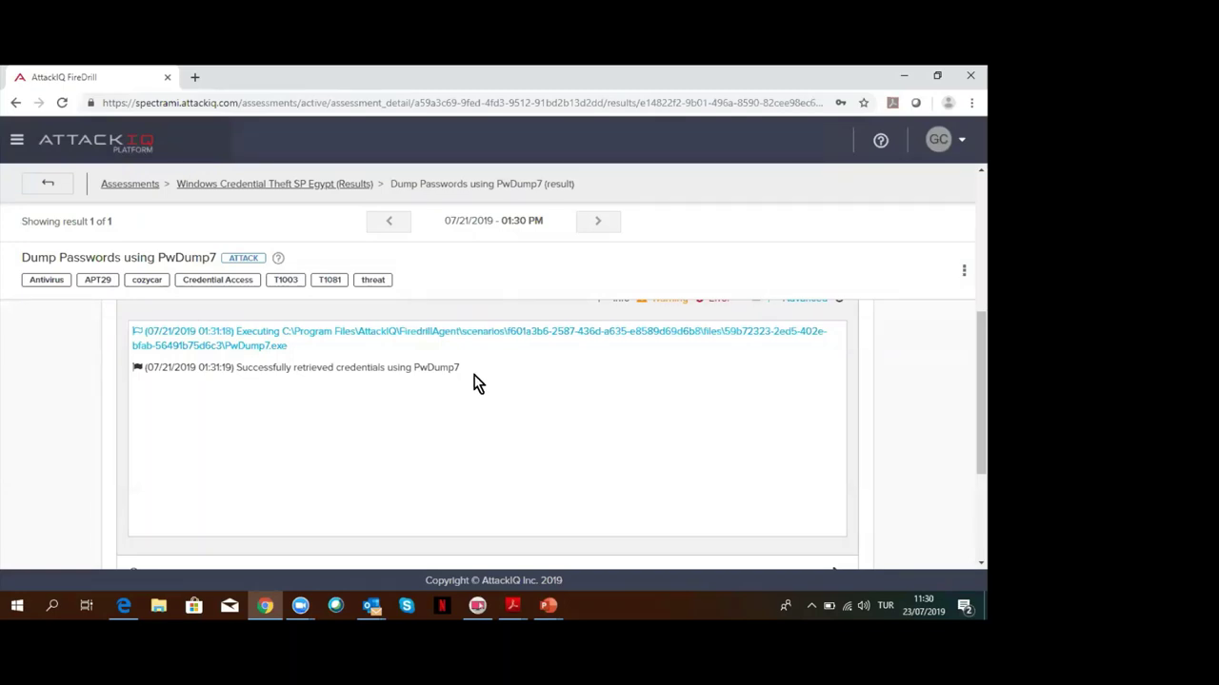
- Highlight the message about PwDump7 credential retrieval in the scenario's activity log
drag(473, 374, 237, 371)
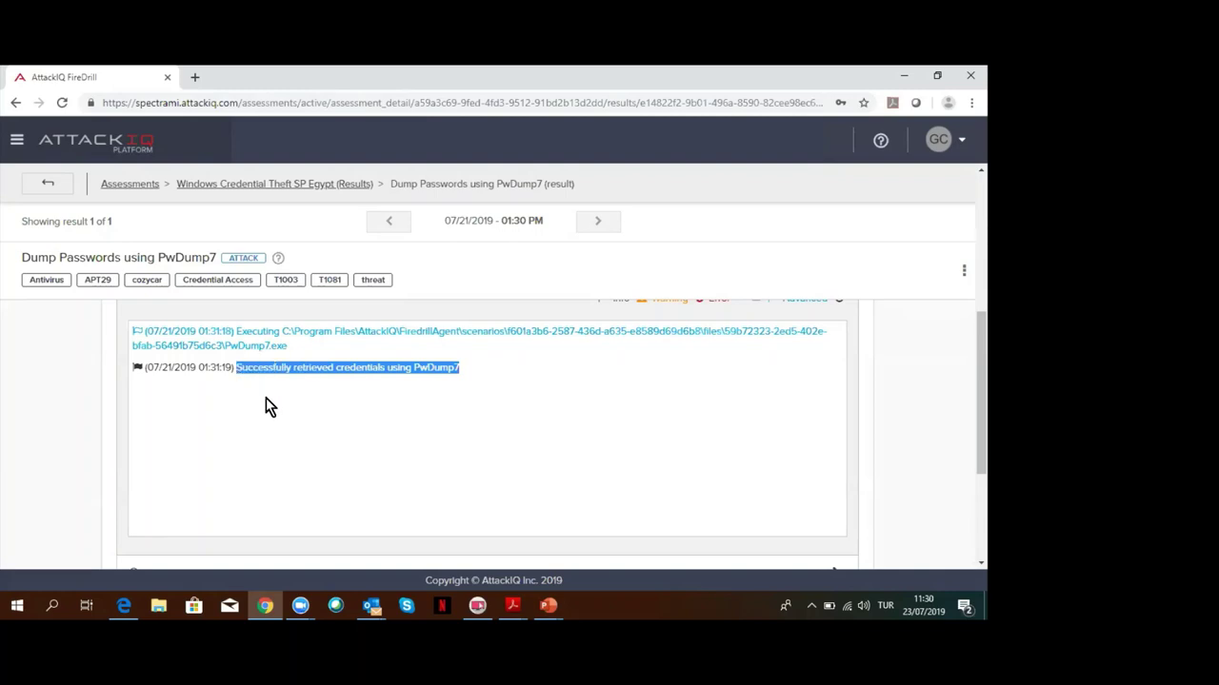
click(118, 442)
scroll(118, 441, up, 1)
- Expand the PwDump7 result's mitigation recommendations and read through the general recommendations and their references
scroll(118, 442, down, 3)
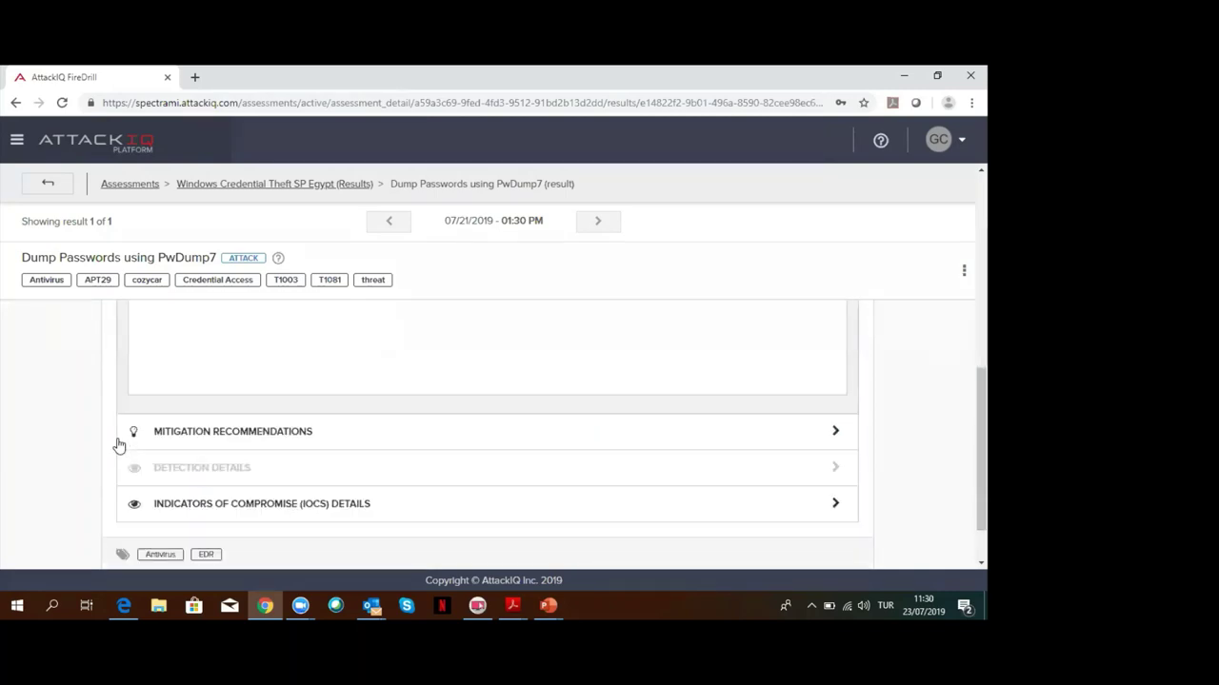
click(185, 452)
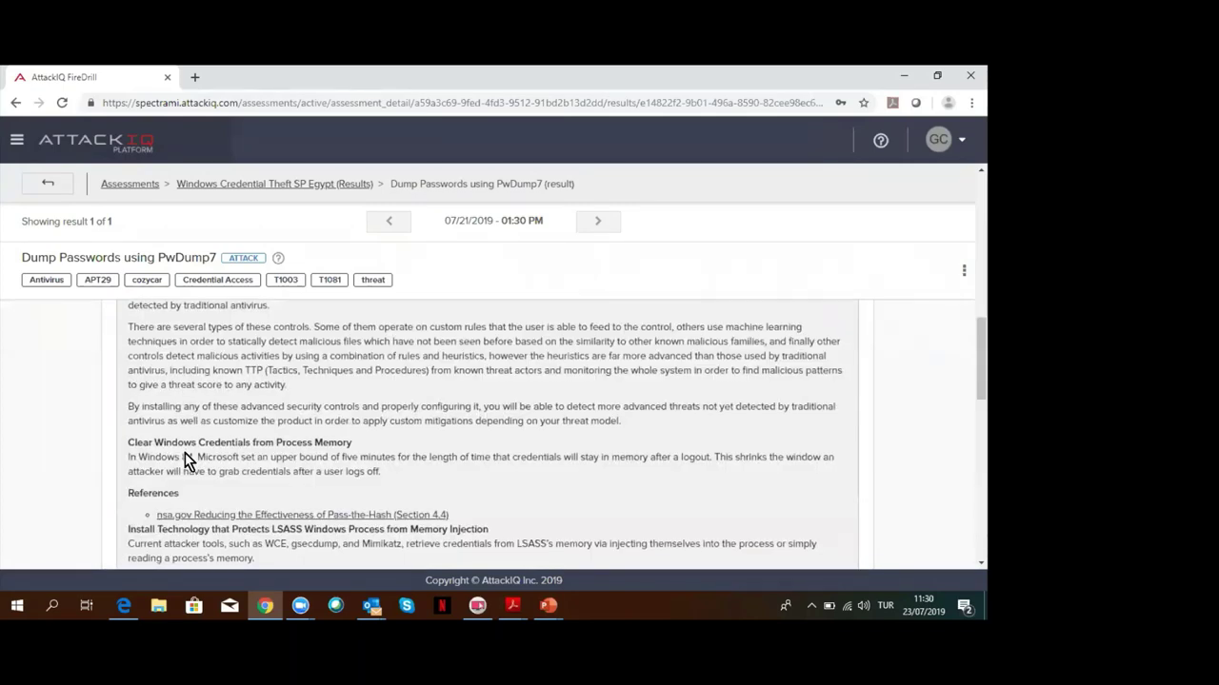
scroll(186, 459, down, 2)
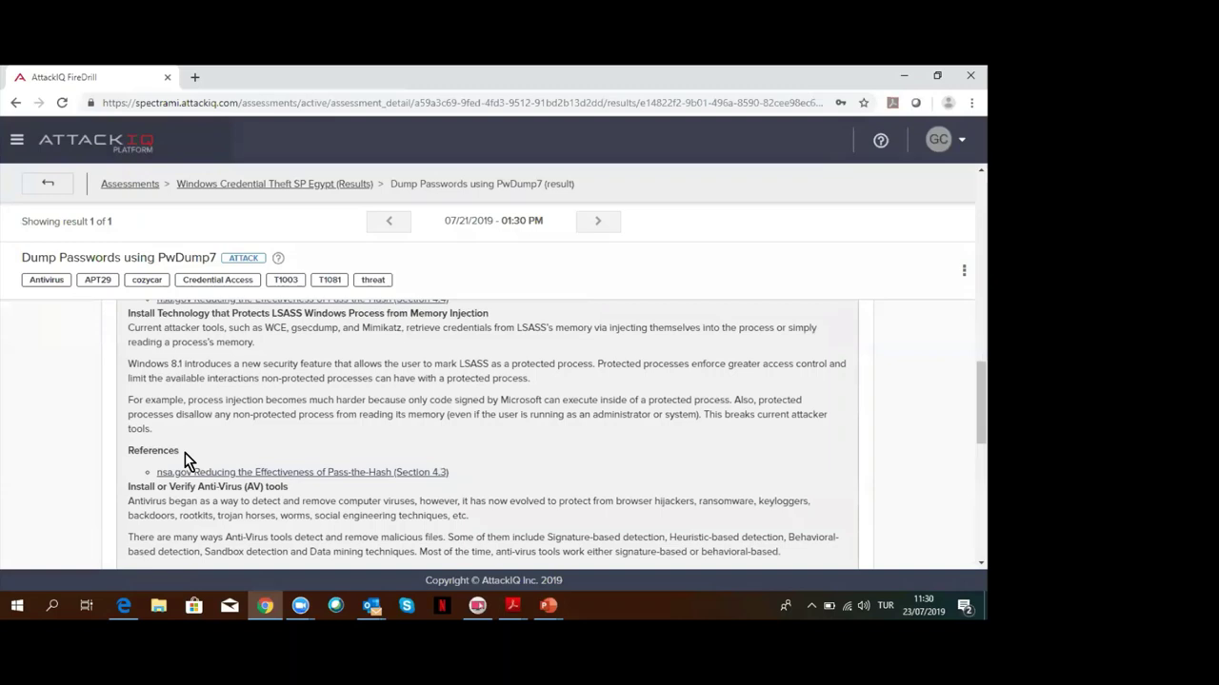
scroll(187, 460, up, 3)
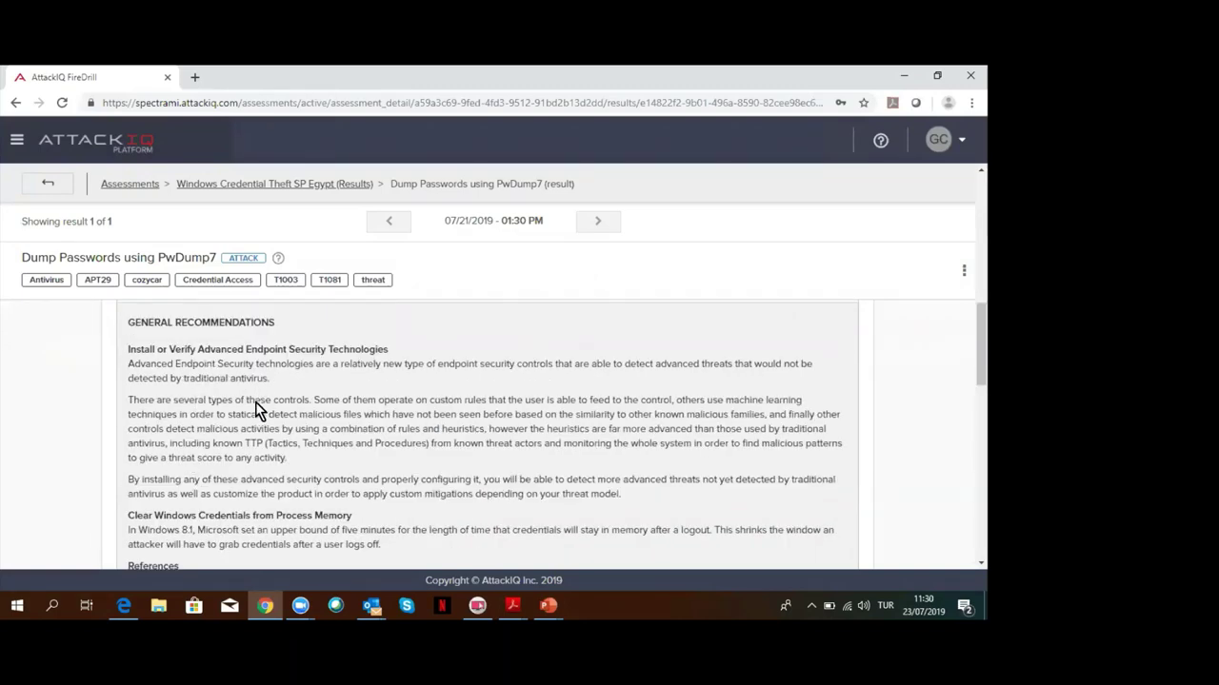
scroll(113, 458, down, 2)
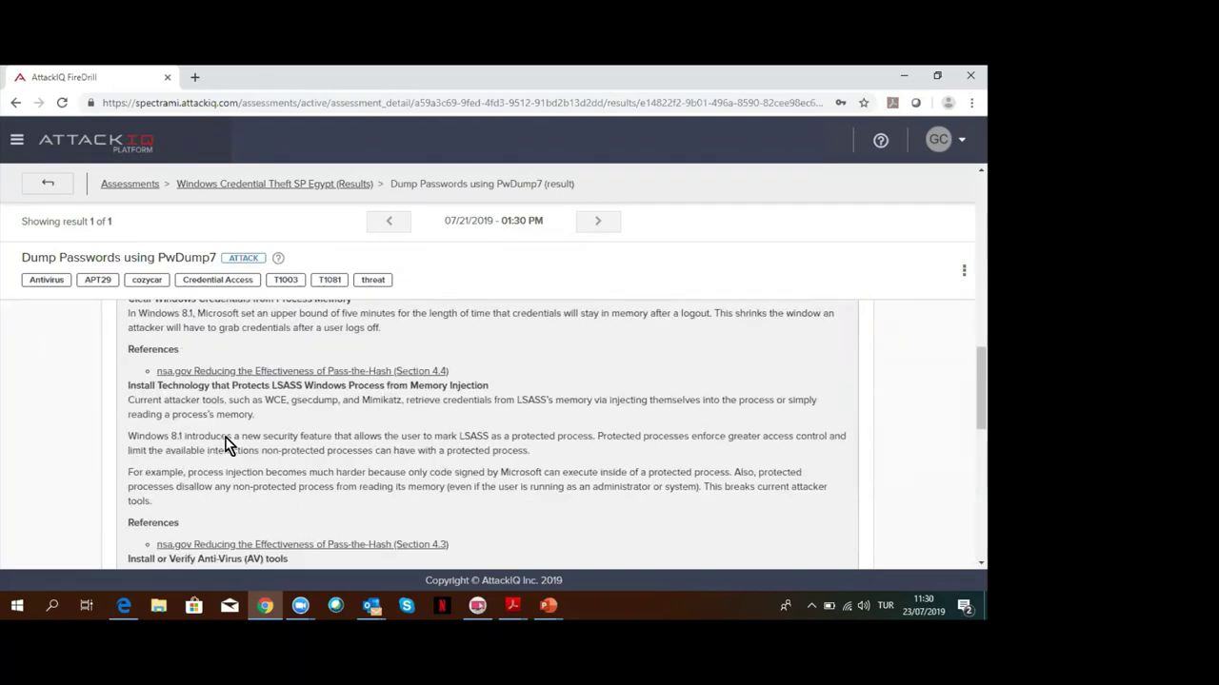
scroll(229, 481, down, 2)
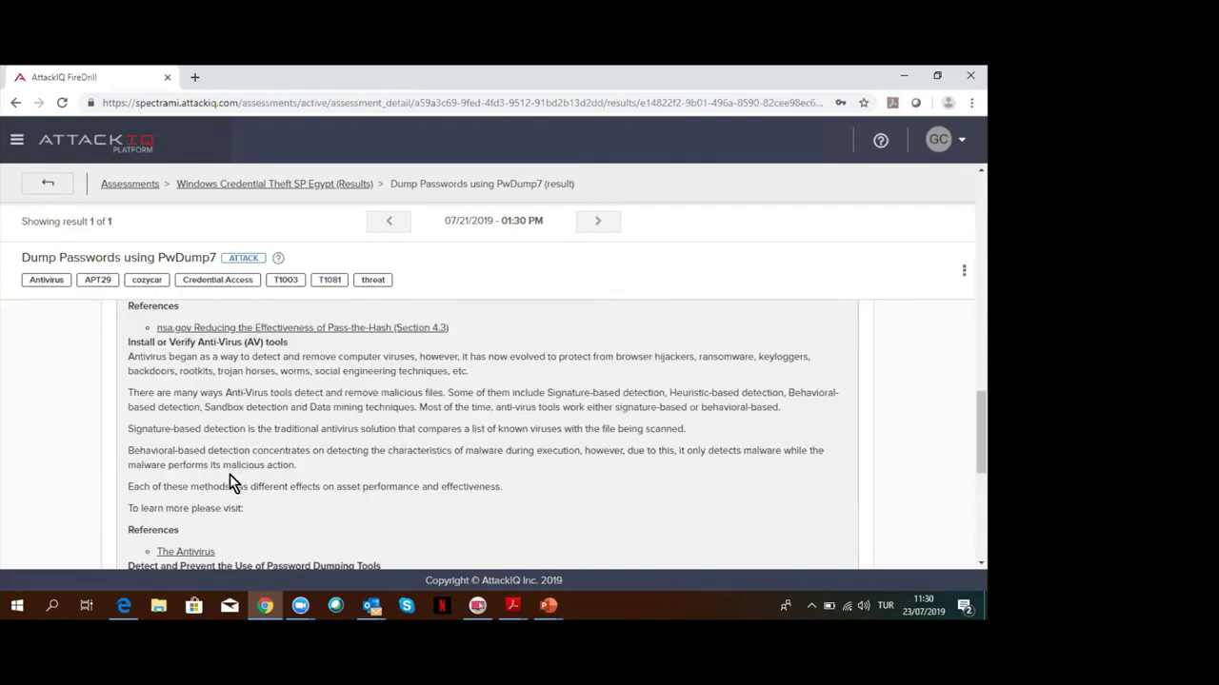
scroll(229, 480, down, 2)
scroll(229, 481, down, 2)
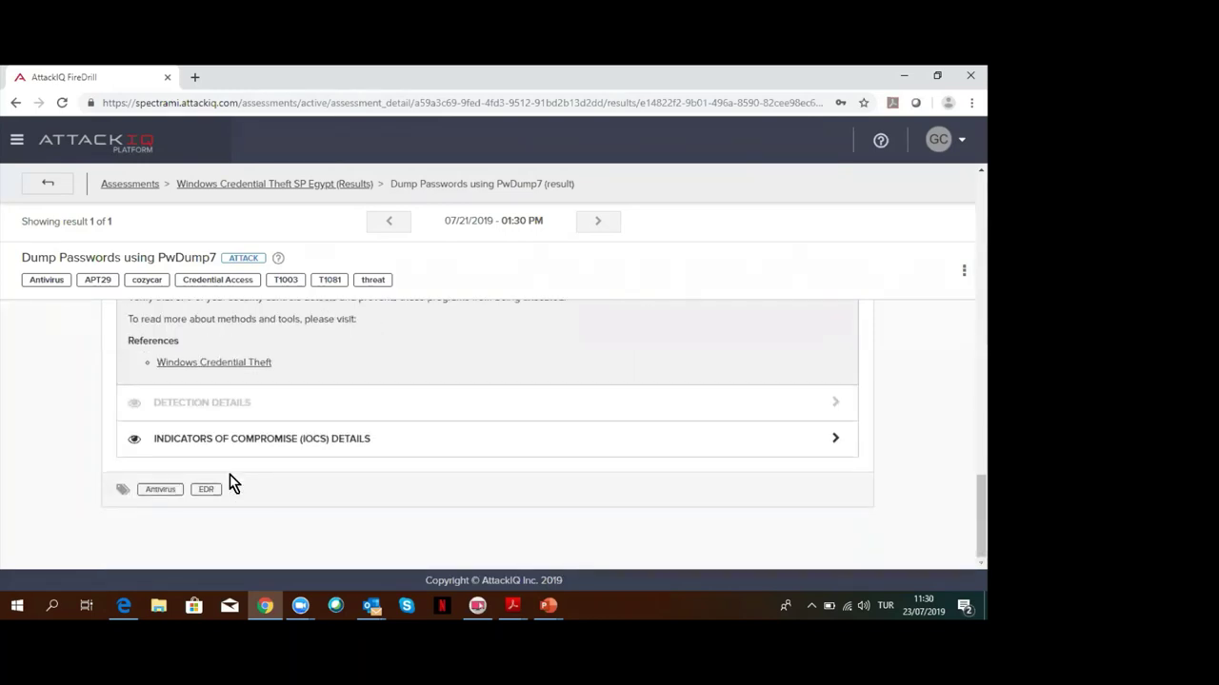
- Expand the indicators of compromise details and examine PwDump7.exe's binary path, command line, STIX objects and file hashes
click(245, 449)
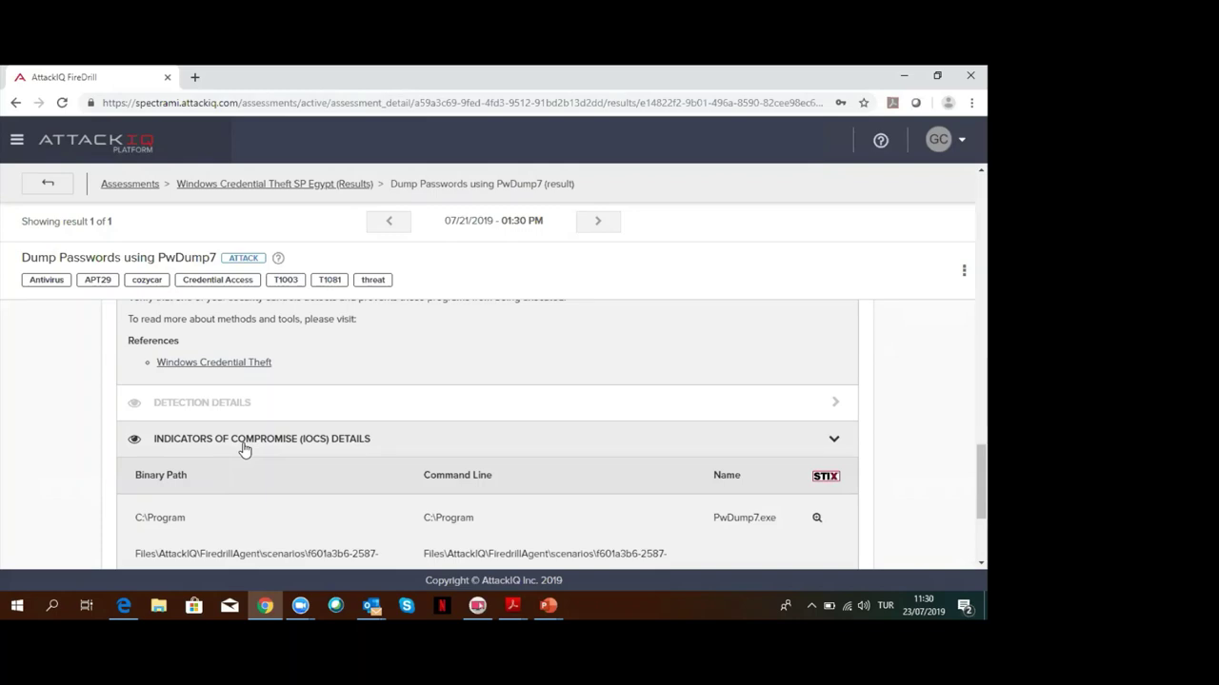
scroll(99, 452, down, 1)
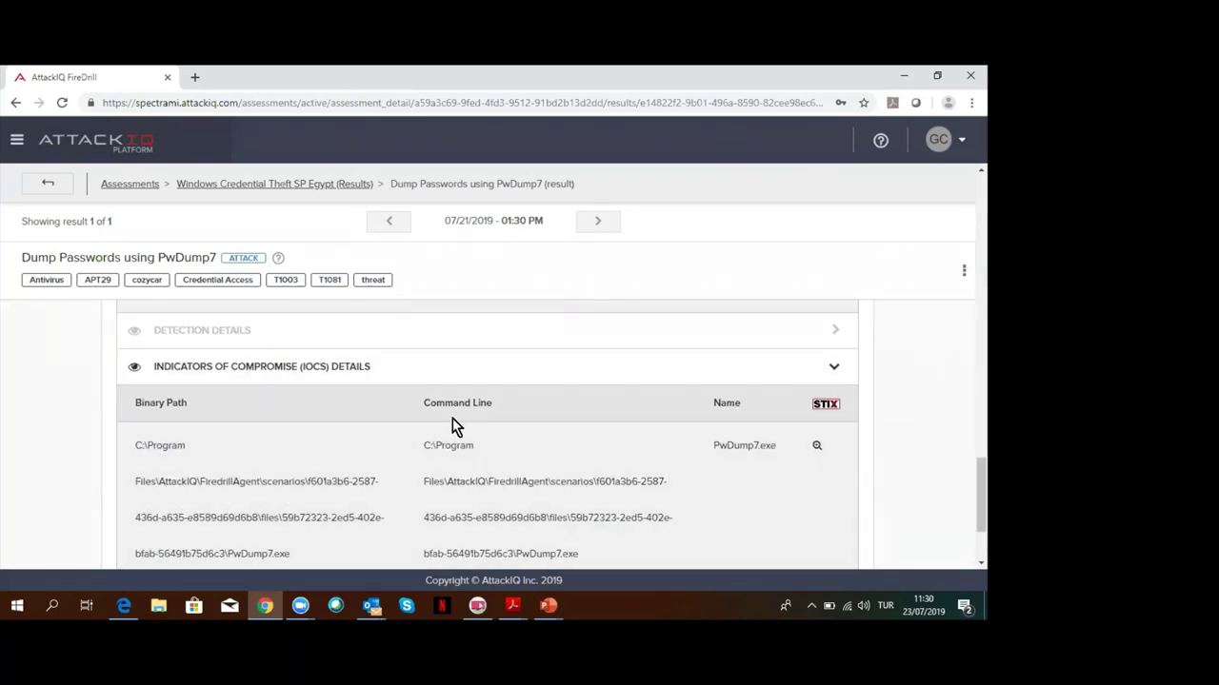
scroll(471, 484, down, 2)
scroll(484, 485, up, 2)
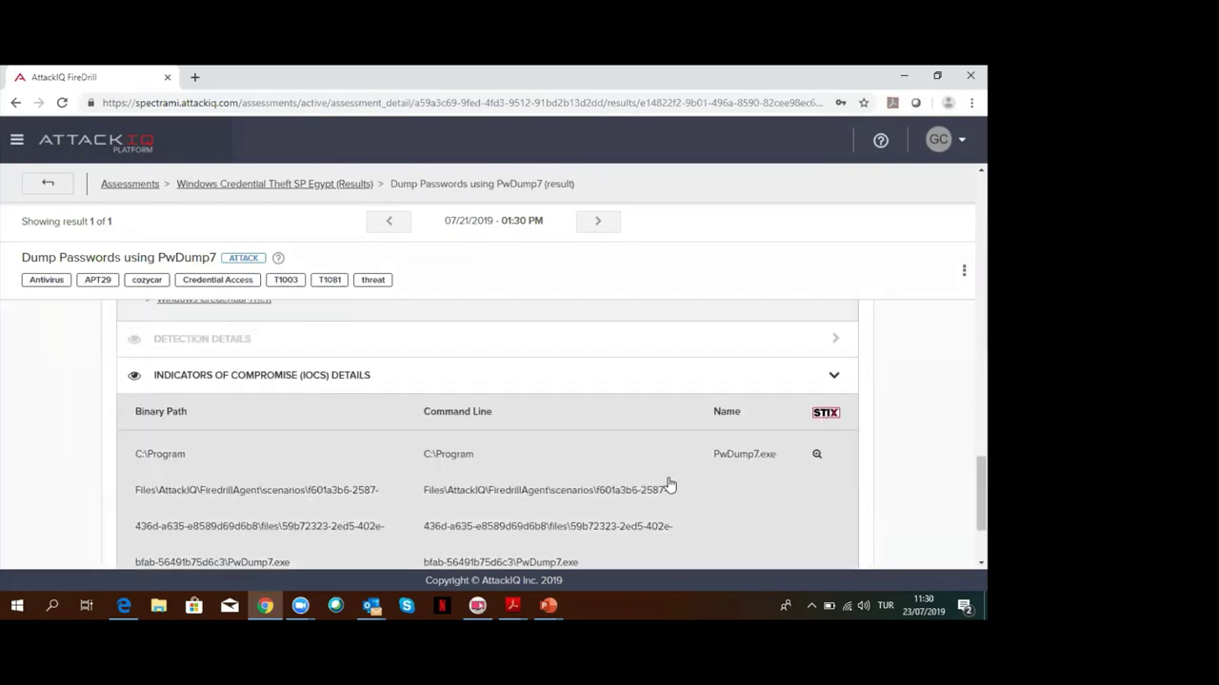
scroll(400, 508, down, 2)
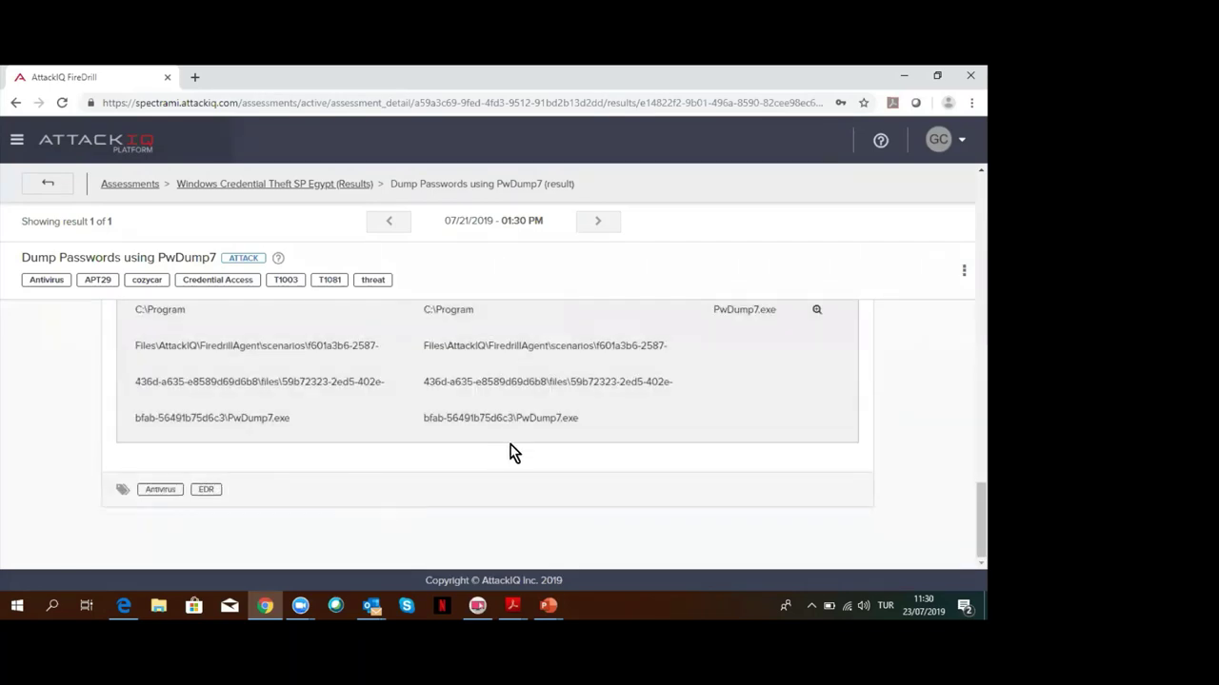
scroll(509, 454, up, 2)
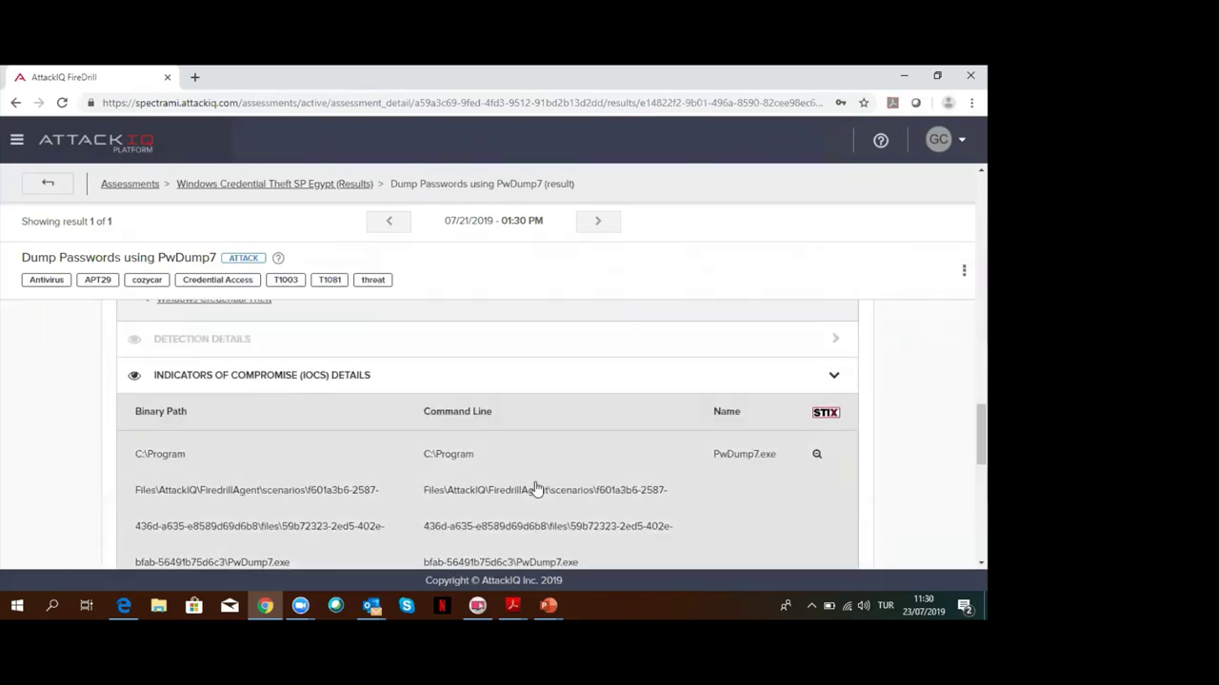
scroll(365, 505, down, 2)
scroll(353, 489, down, 2)
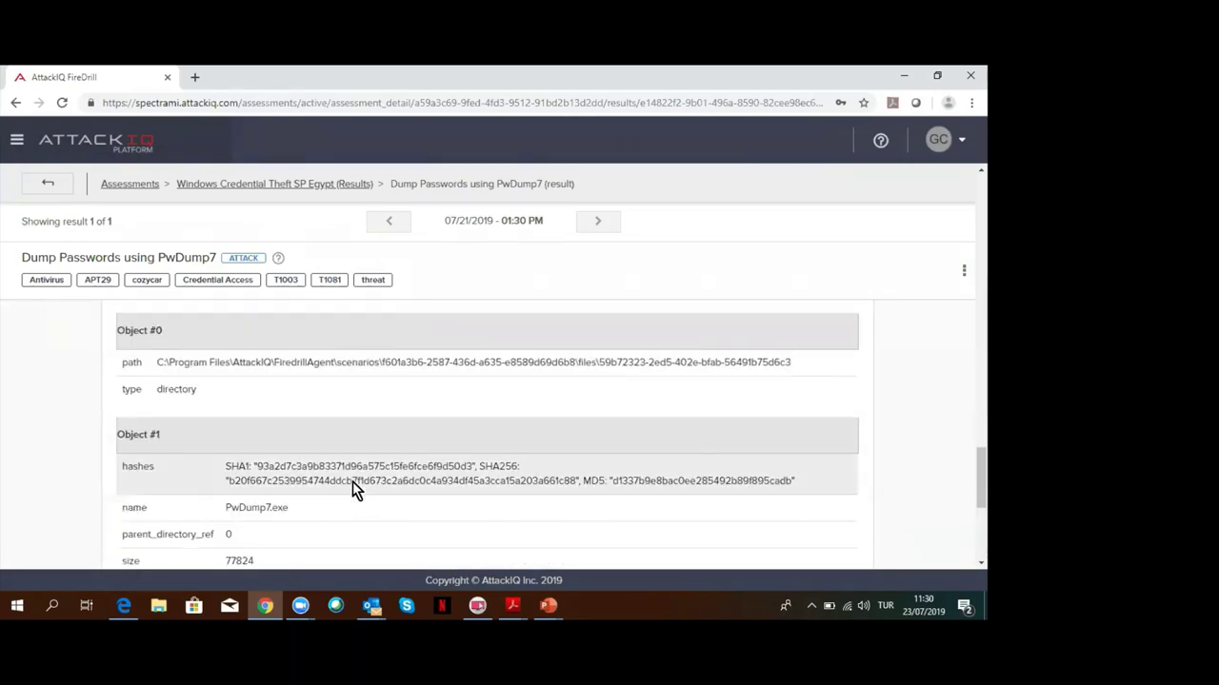
scroll(319, 497, down, 2)
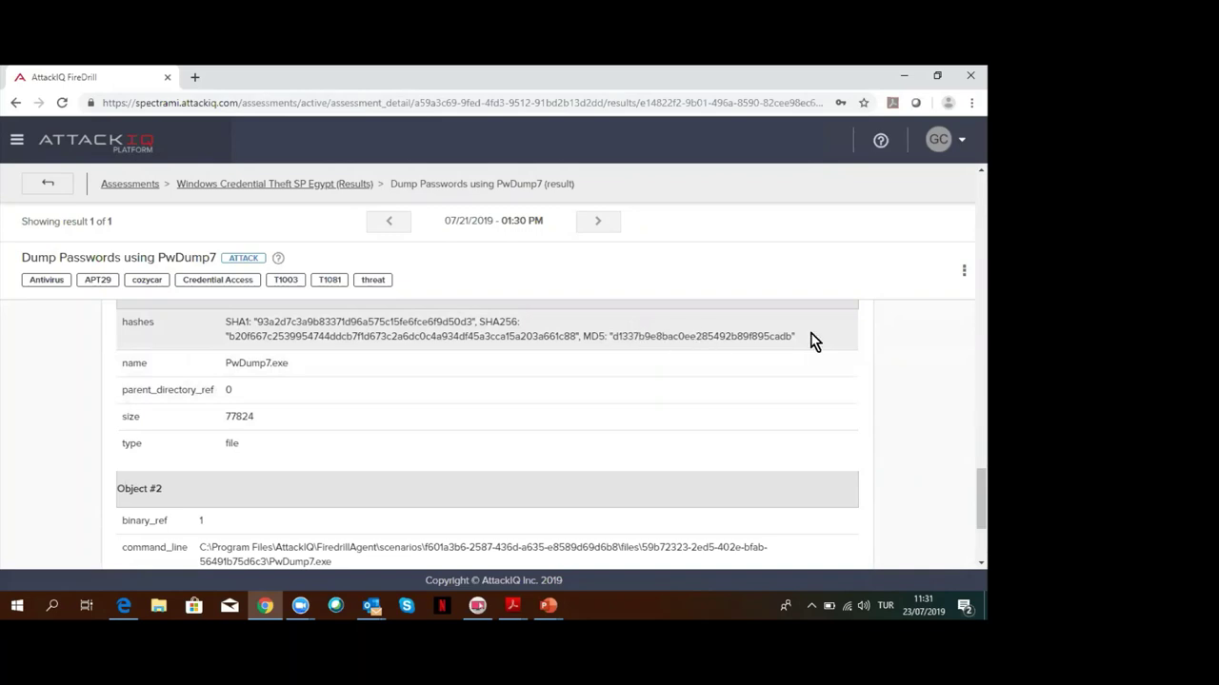
- Leave the PwDump7 result and open the assessments Template Library
scroll(408, 405, up, 10)
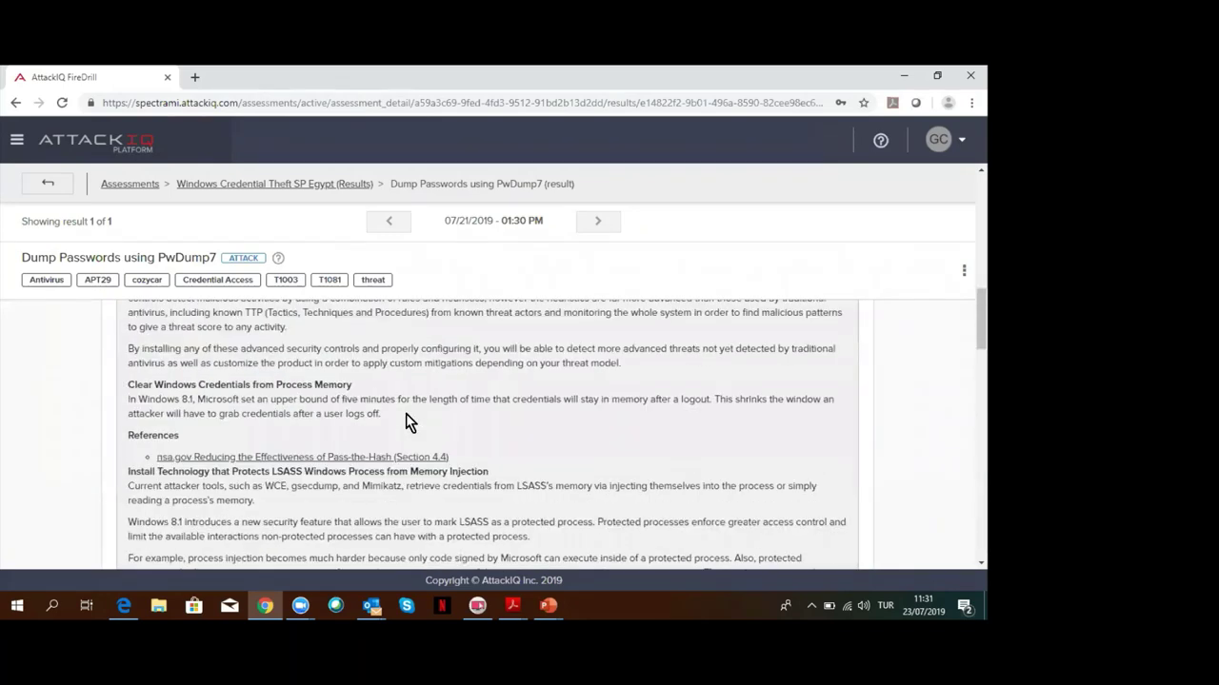
scroll(406, 421, up, 10)
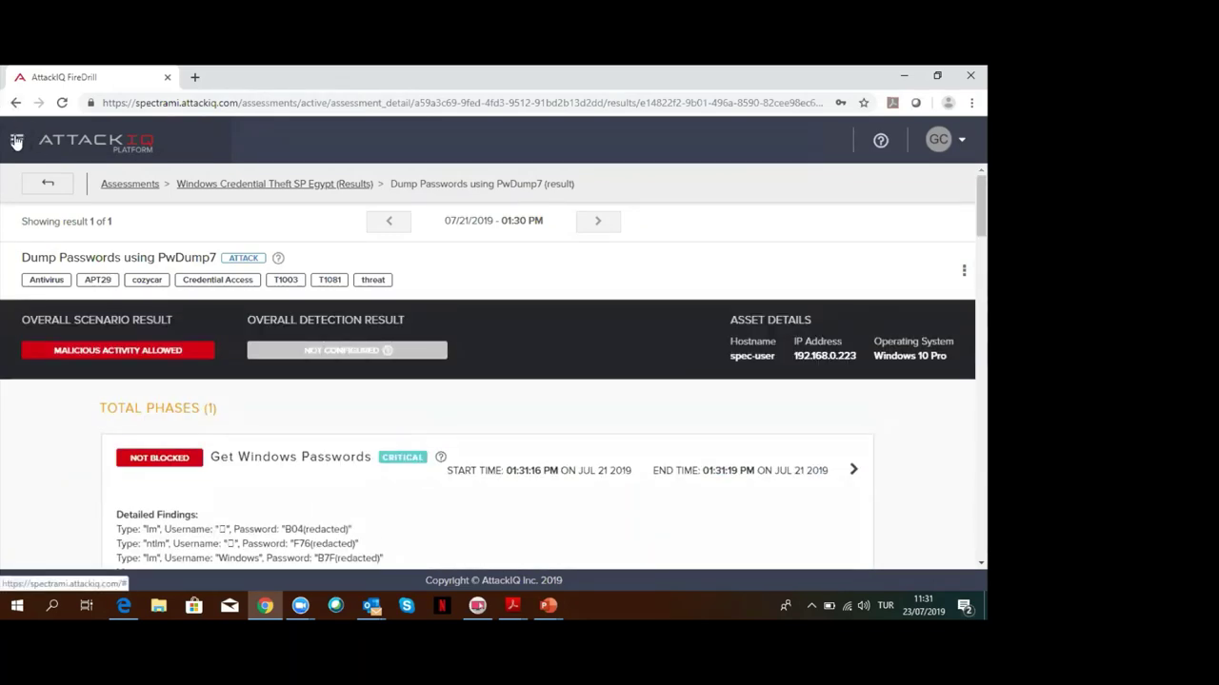
click(16, 141)
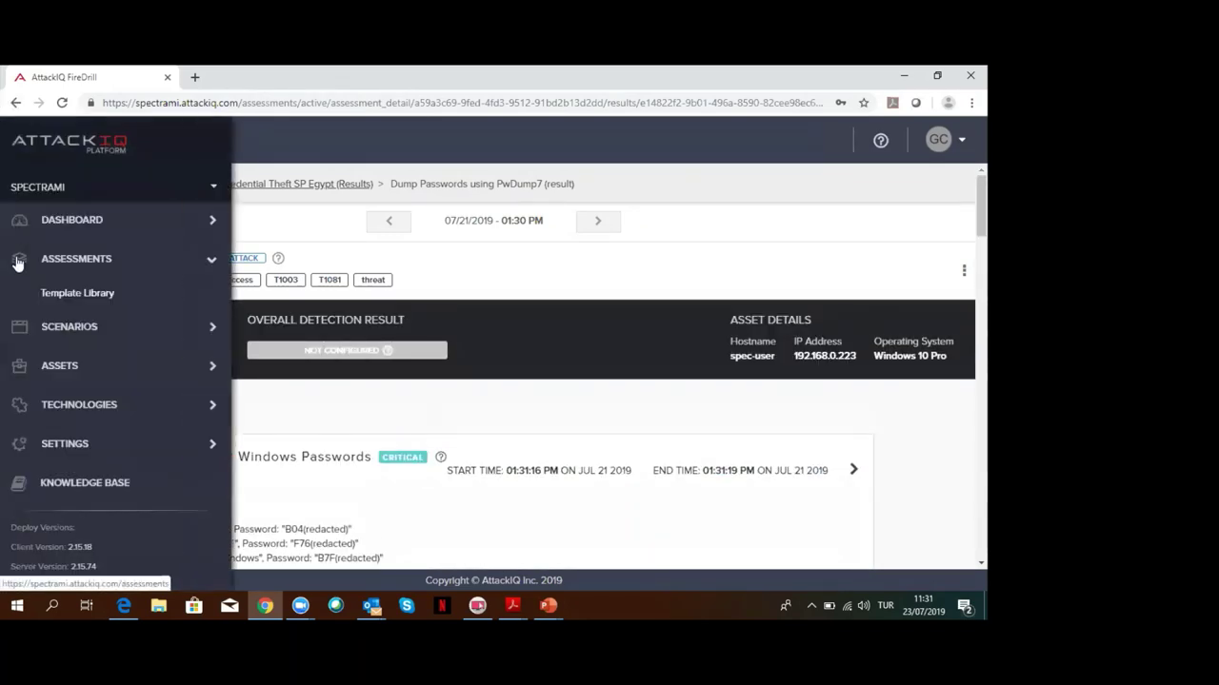
click(83, 295)
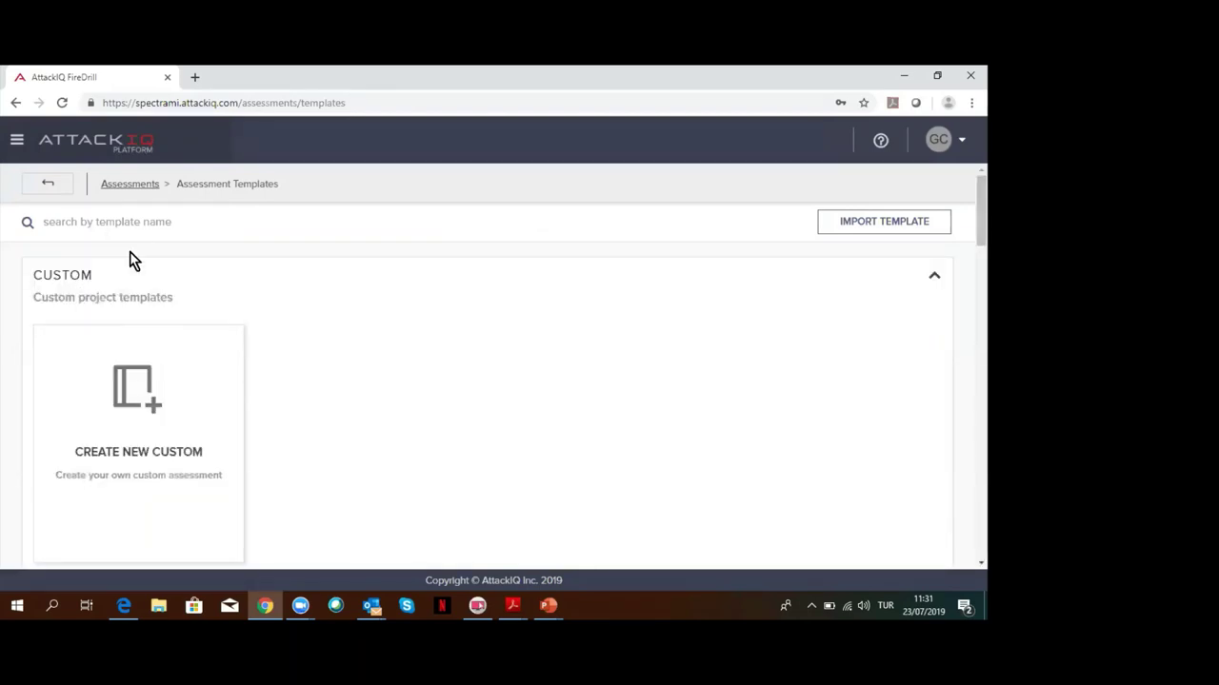
- Browse the assessment templates and create an assessment from the MITRE Threat Assessment template under Use Cases
scroll(152, 424, down, 2)
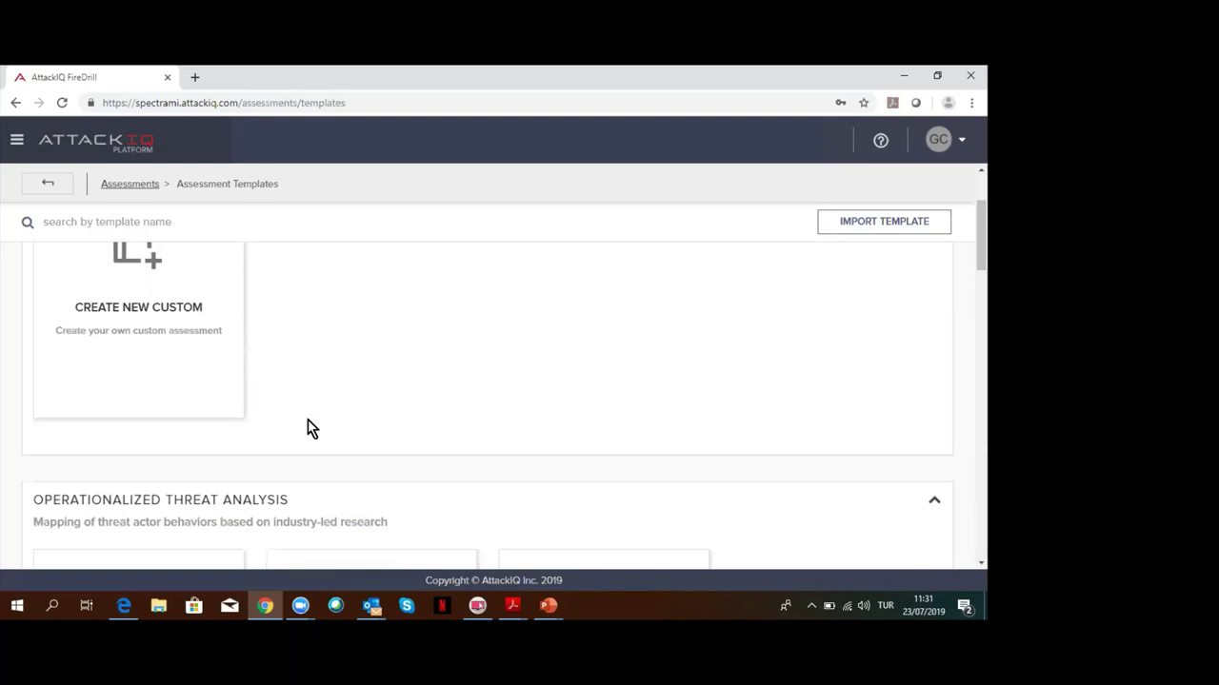
scroll(308, 424, down, 3)
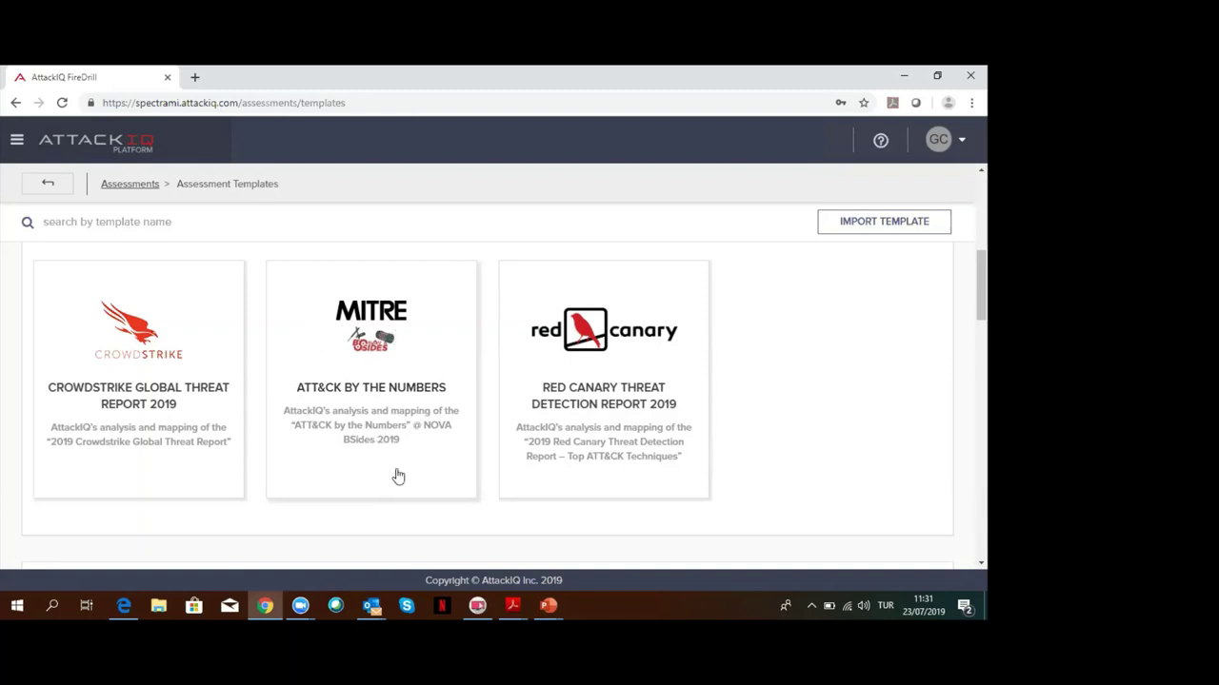
scroll(199, 498, down, 3)
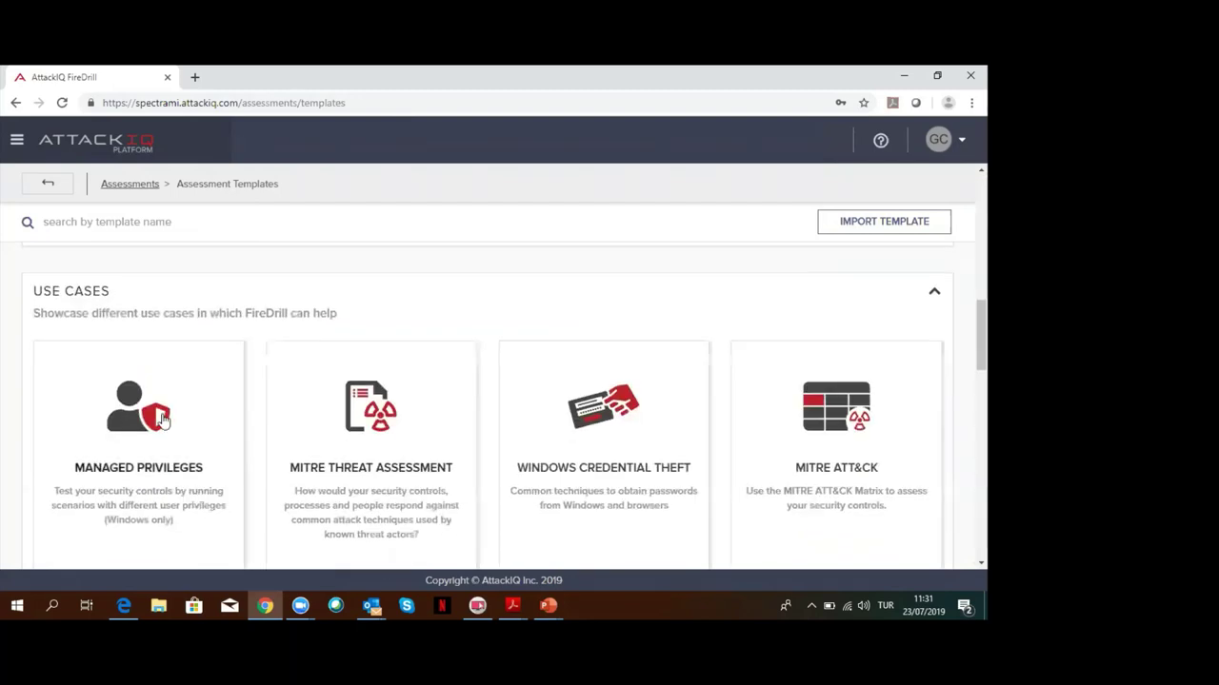
scroll(232, 435, down, 2)
scroll(232, 435, up, 3)
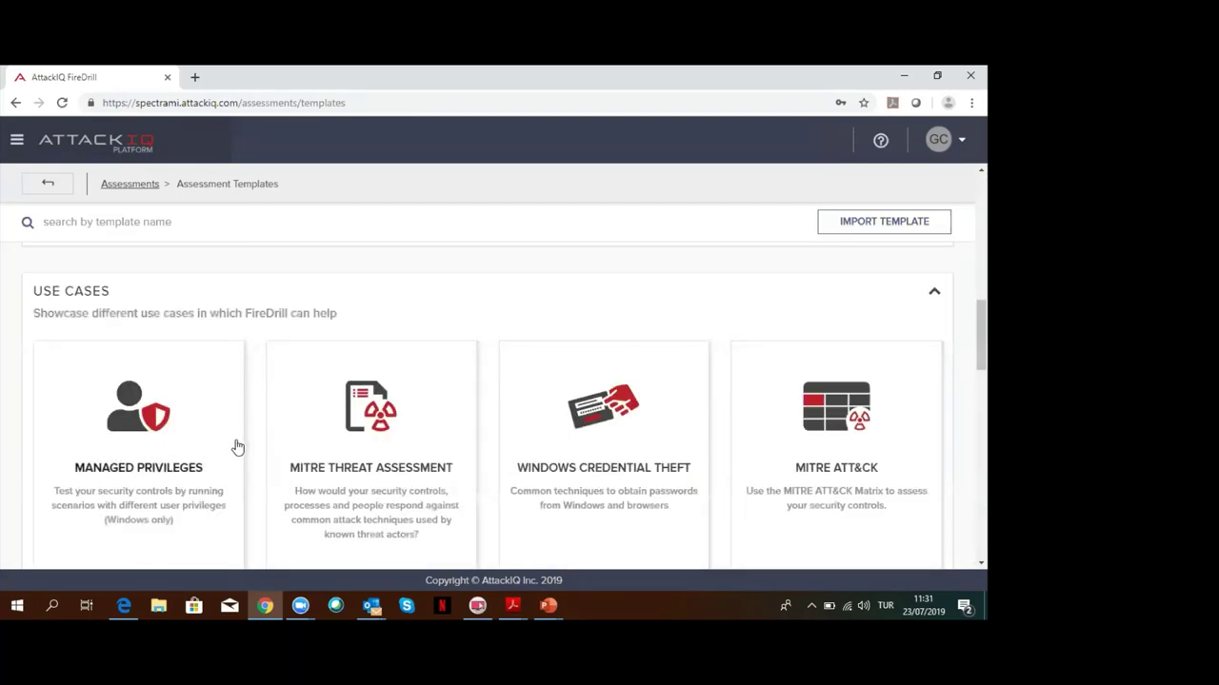
click(358, 428)
click(666, 277)
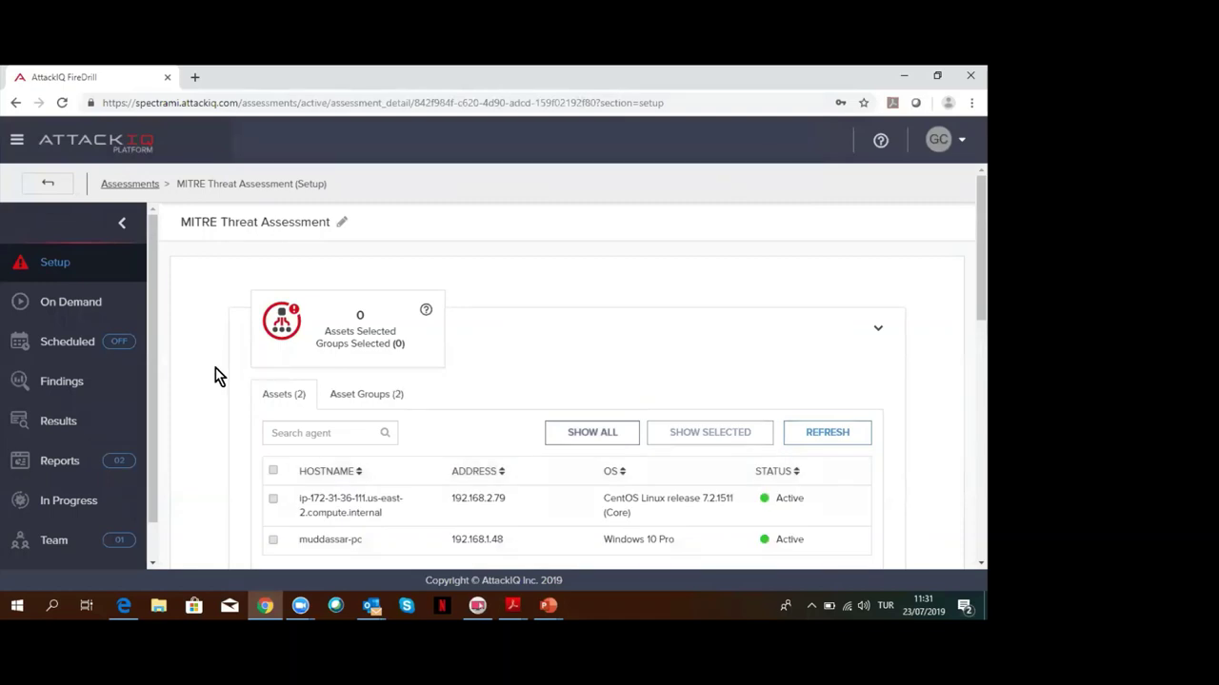
- Select the CentOS Linux asset in the MITRE Threat Assessment's setup
scroll(333, 490, down, 1)
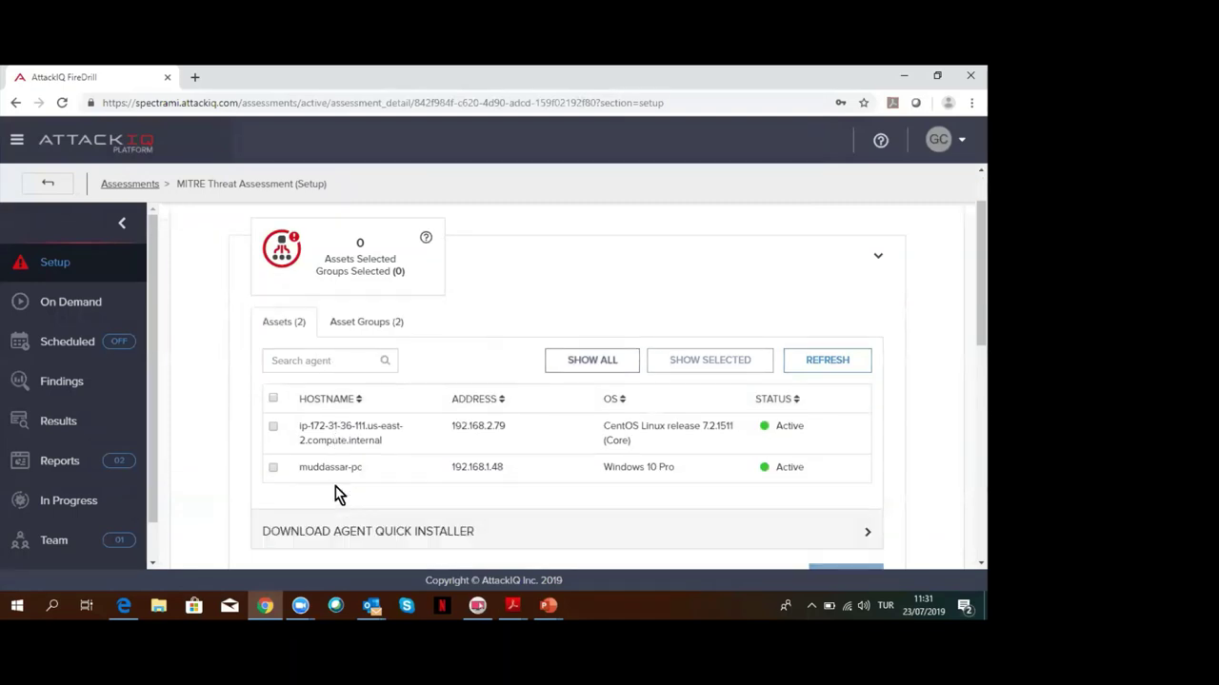
click(273, 431)
click(538, 253)
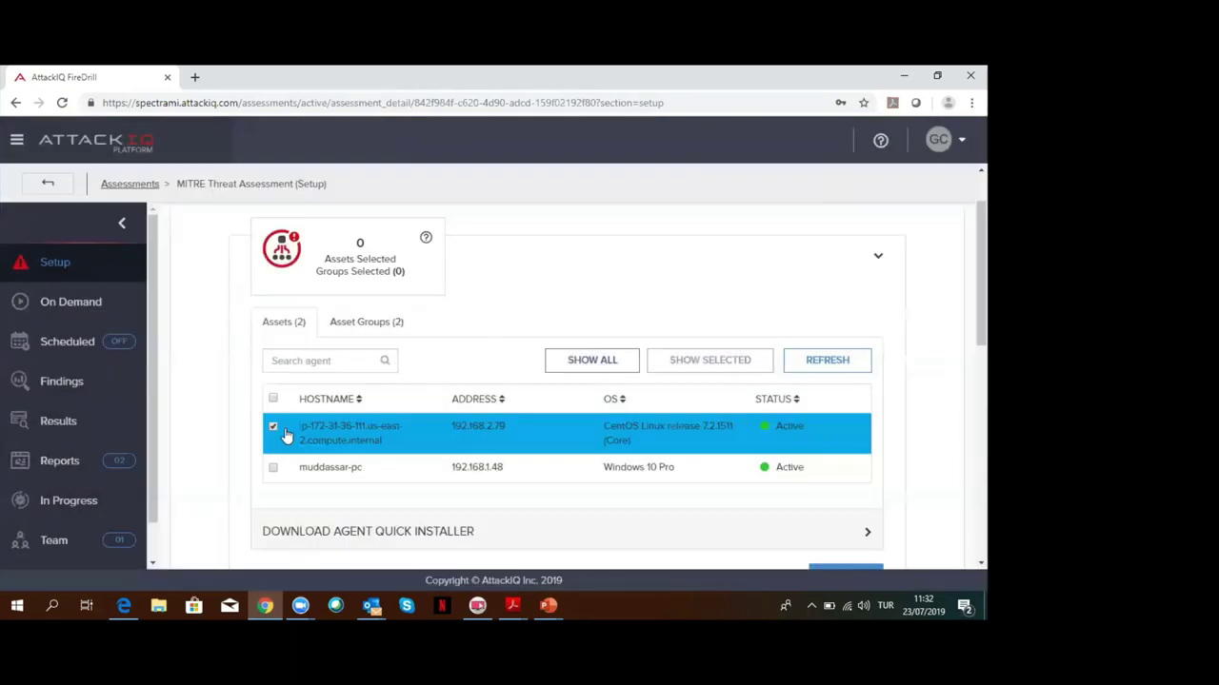
- Review the assessment's configured tests and expand the Defense Evasion test to list its scenarios
scroll(285, 435, down, 4)
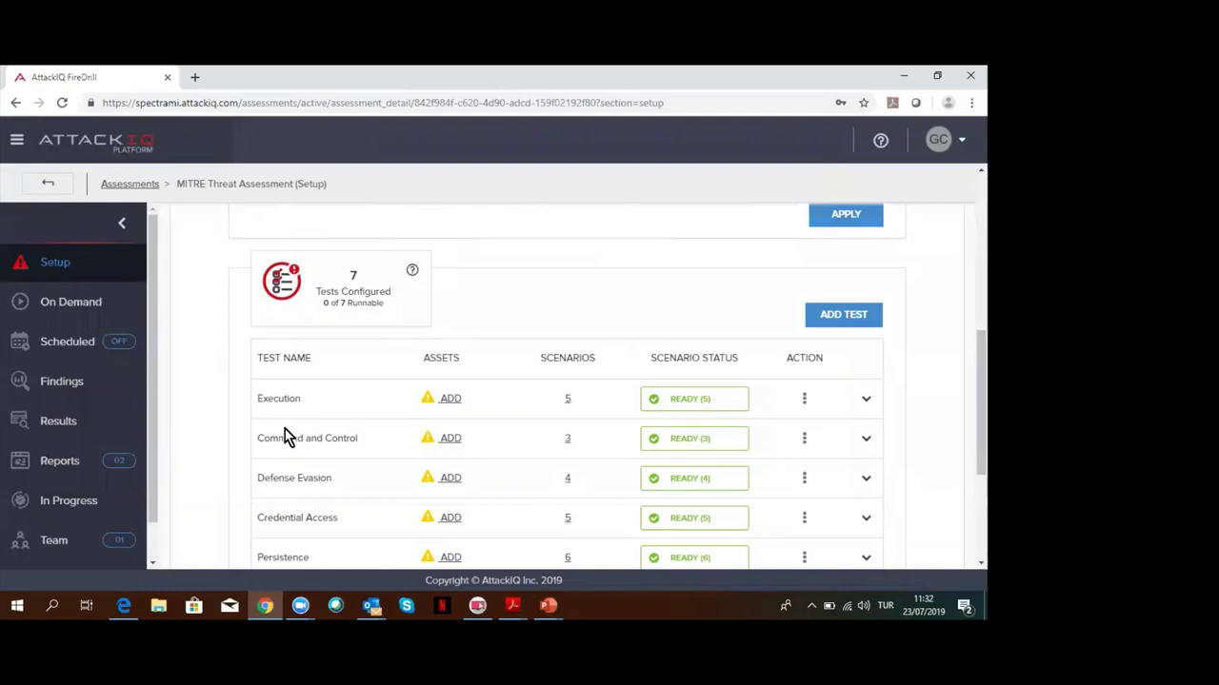
scroll(218, 446, down, 1)
scroll(213, 428, down, 1)
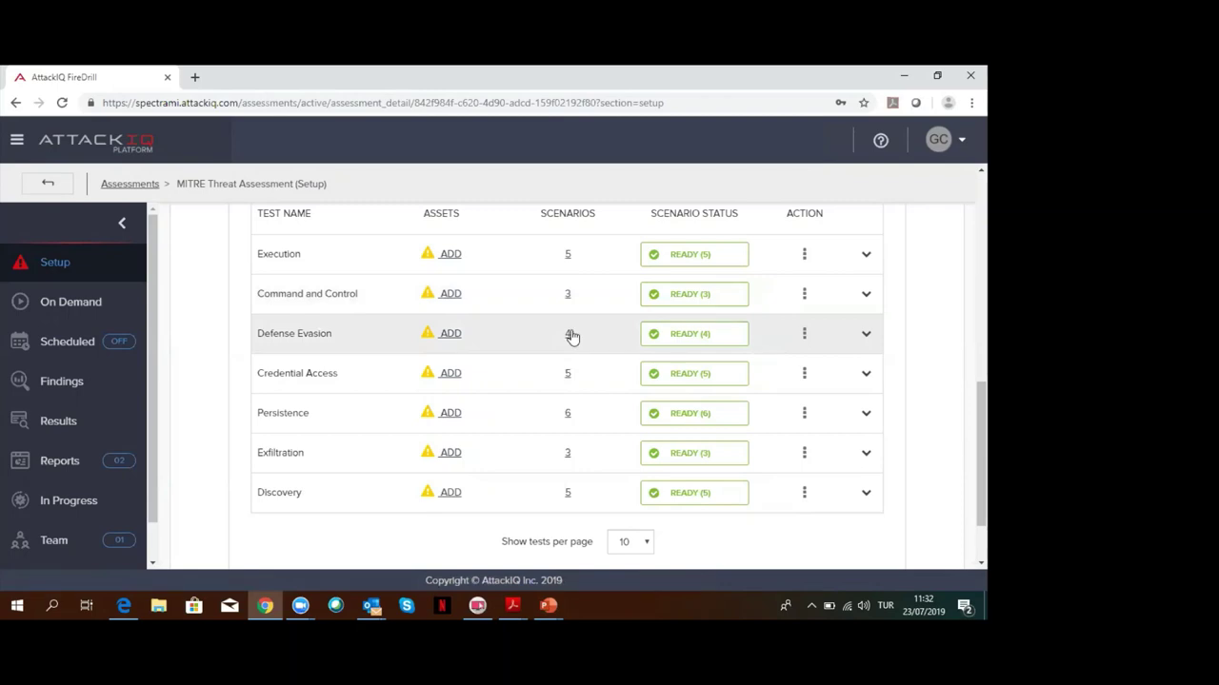
click(866, 335)
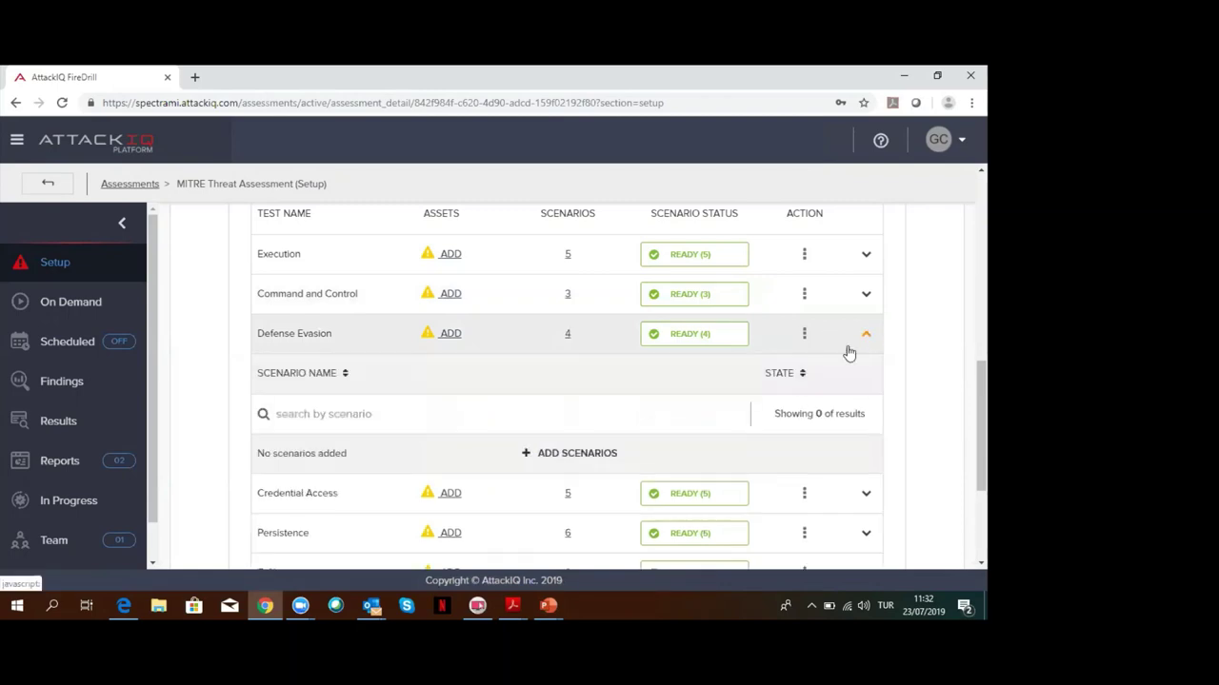
scroll(564, 397, down, 1)
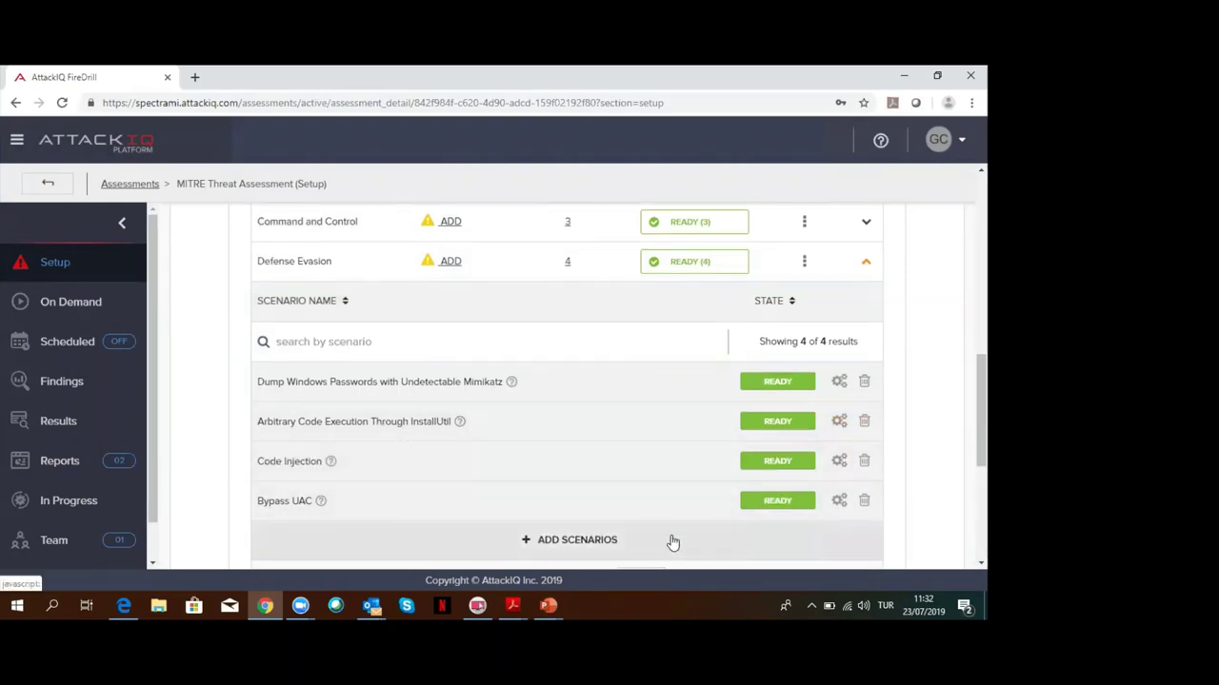
- Open the scenario selection for the Defense Evasion test and highlight the number of available scenarios
click(584, 548)
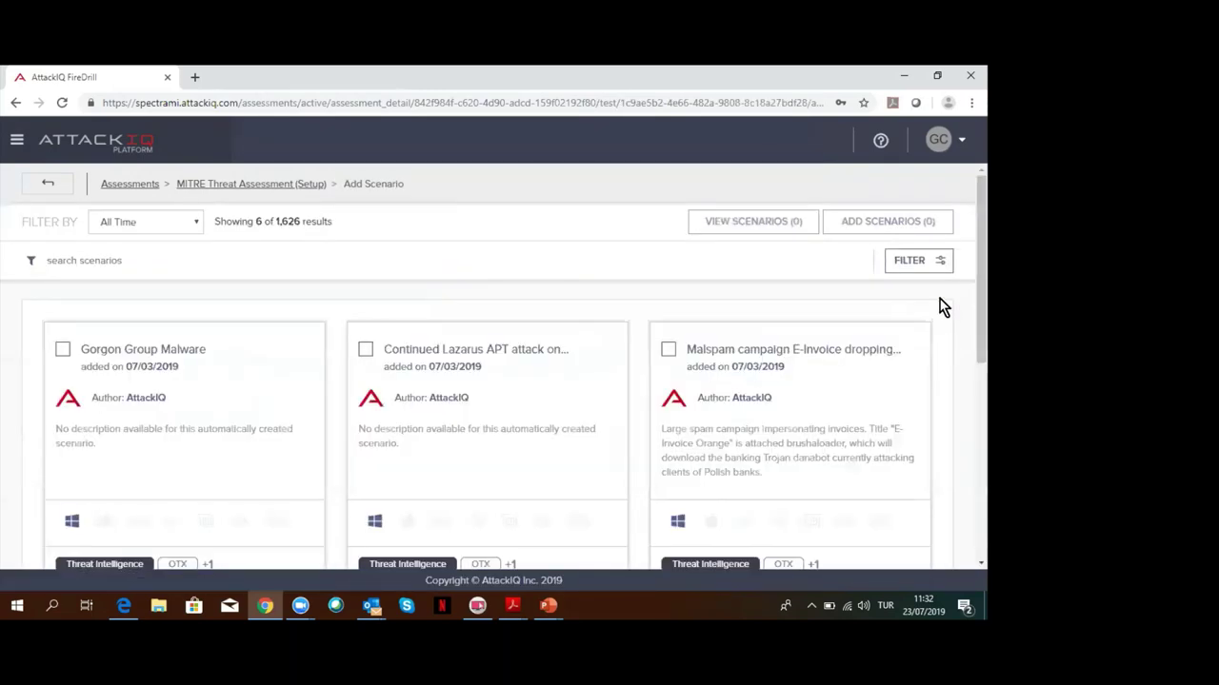
double_click(283, 222)
drag(318, 224, 329, 229)
click(350, 243)
- Open the scenario filter sets and examine the MITRE ATT&CK, Ransomware and Threat Actors options
click(904, 264)
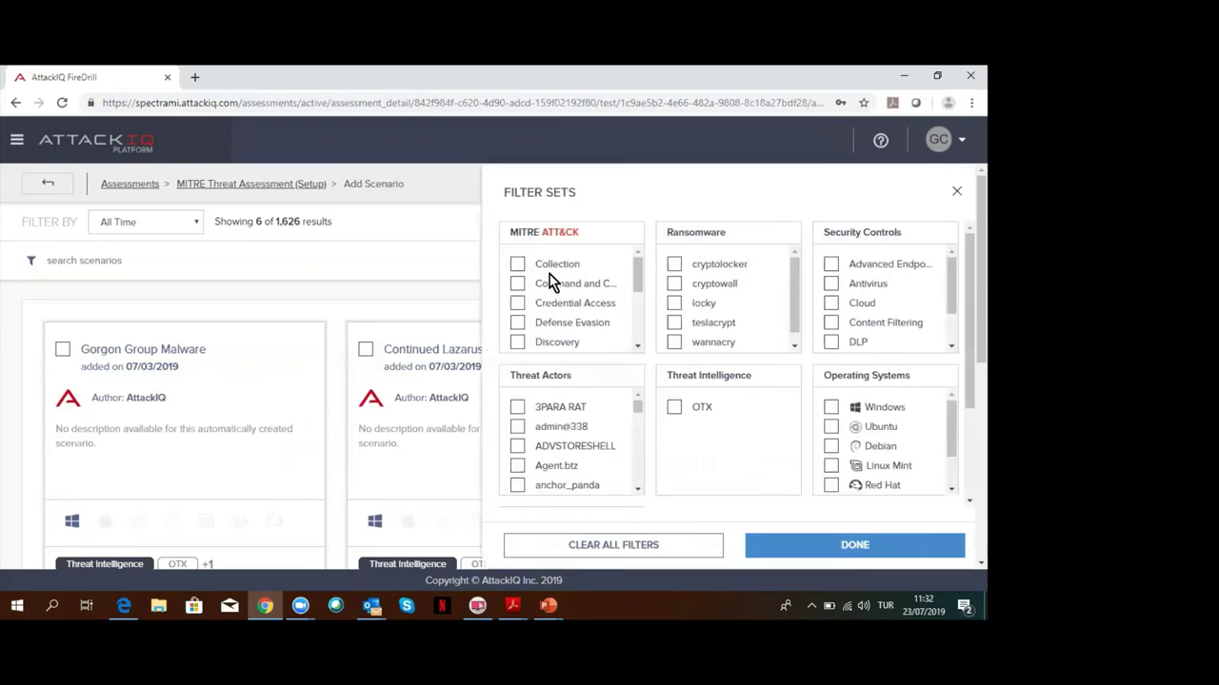
scroll(553, 310, down, 3)
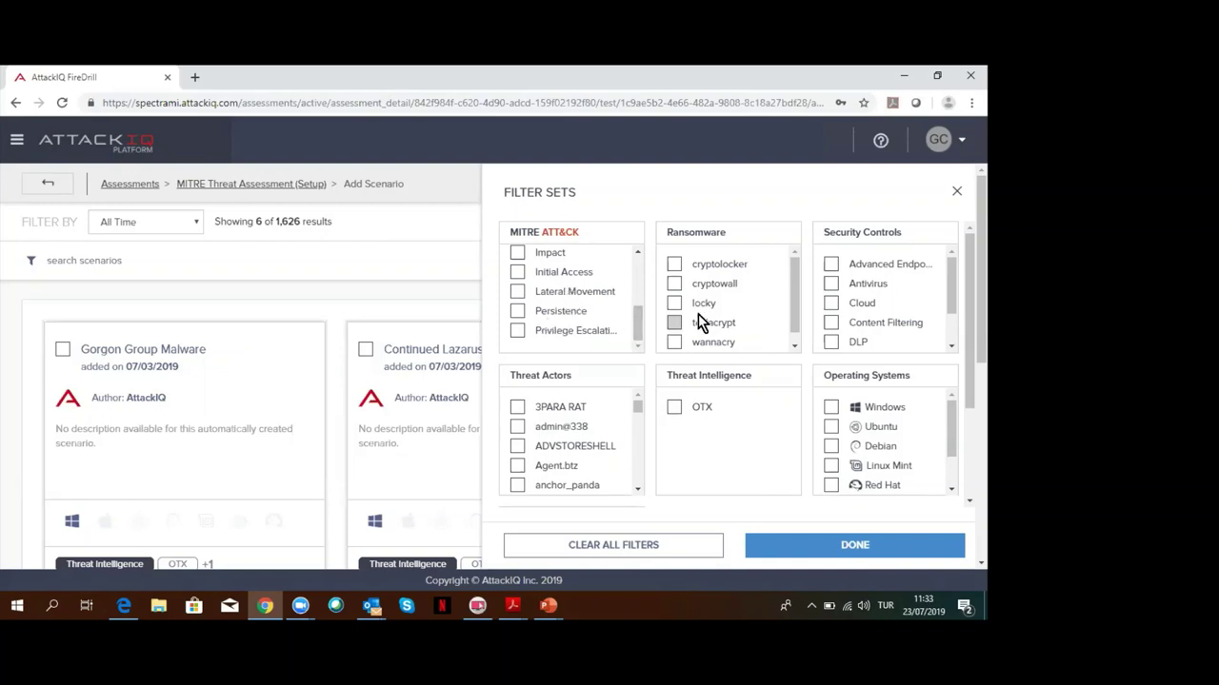
scroll(785, 327, down, 1)
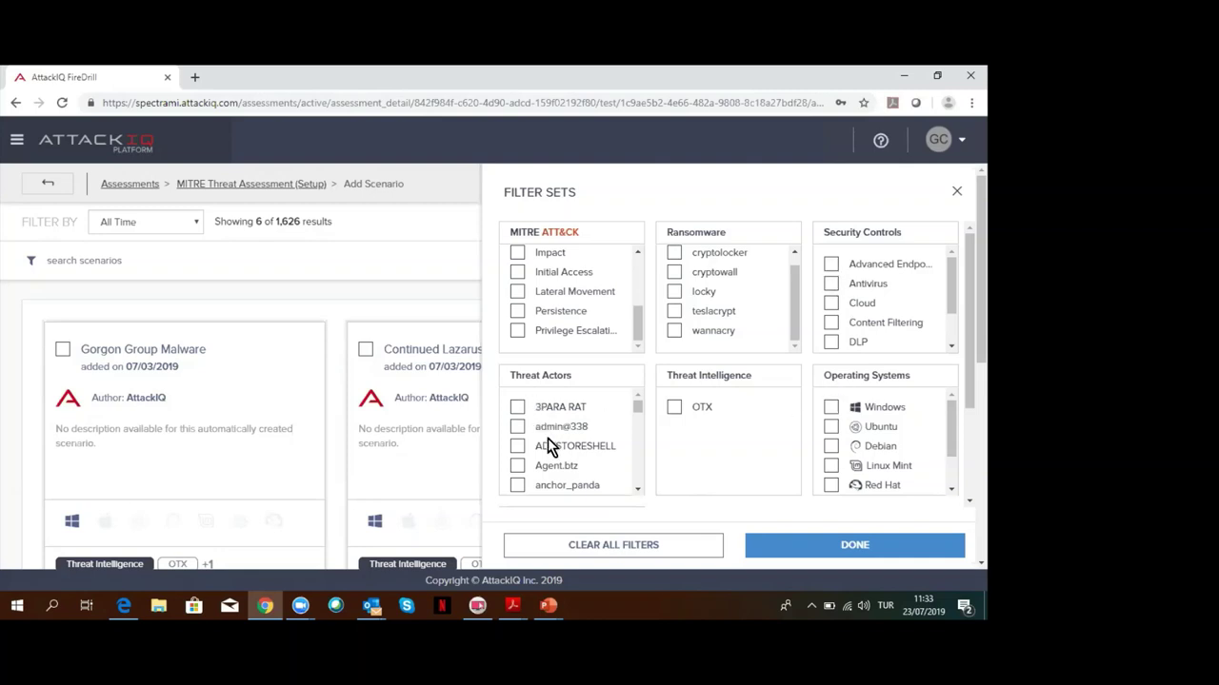
scroll(549, 447, down, 3)
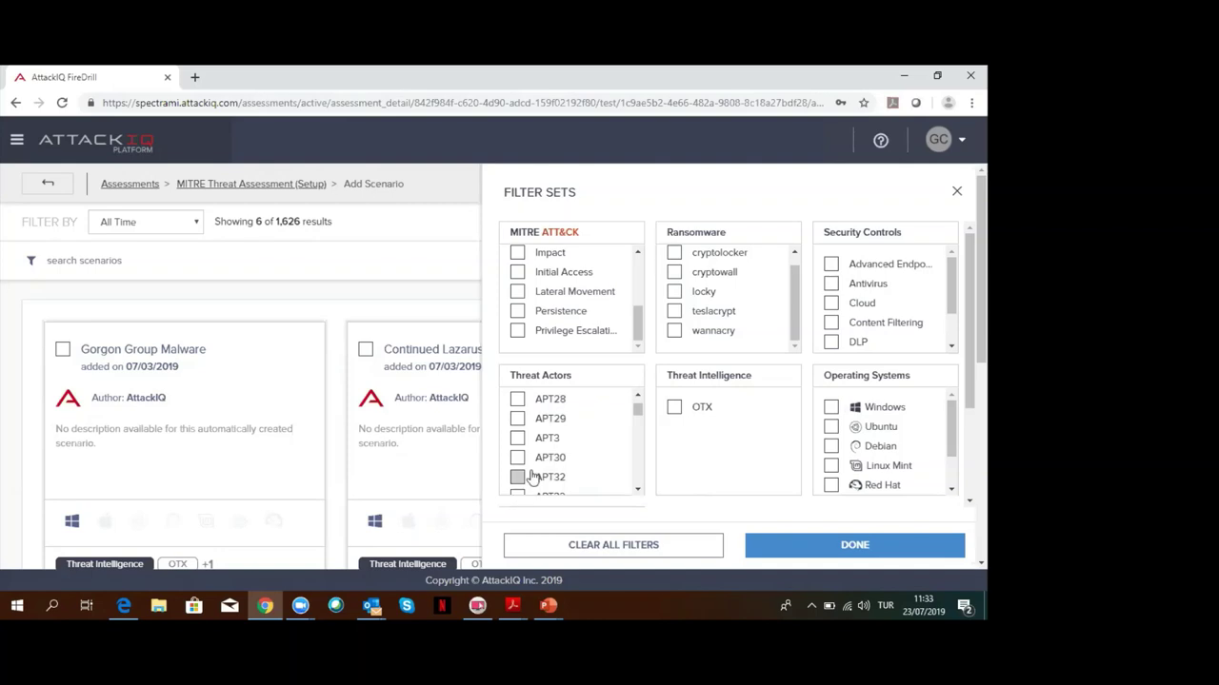
- Filter the available scenarios by threat actor APT34 and select the Execute WMI Command scenario
scroll(533, 457, down, 1)
click(517, 444)
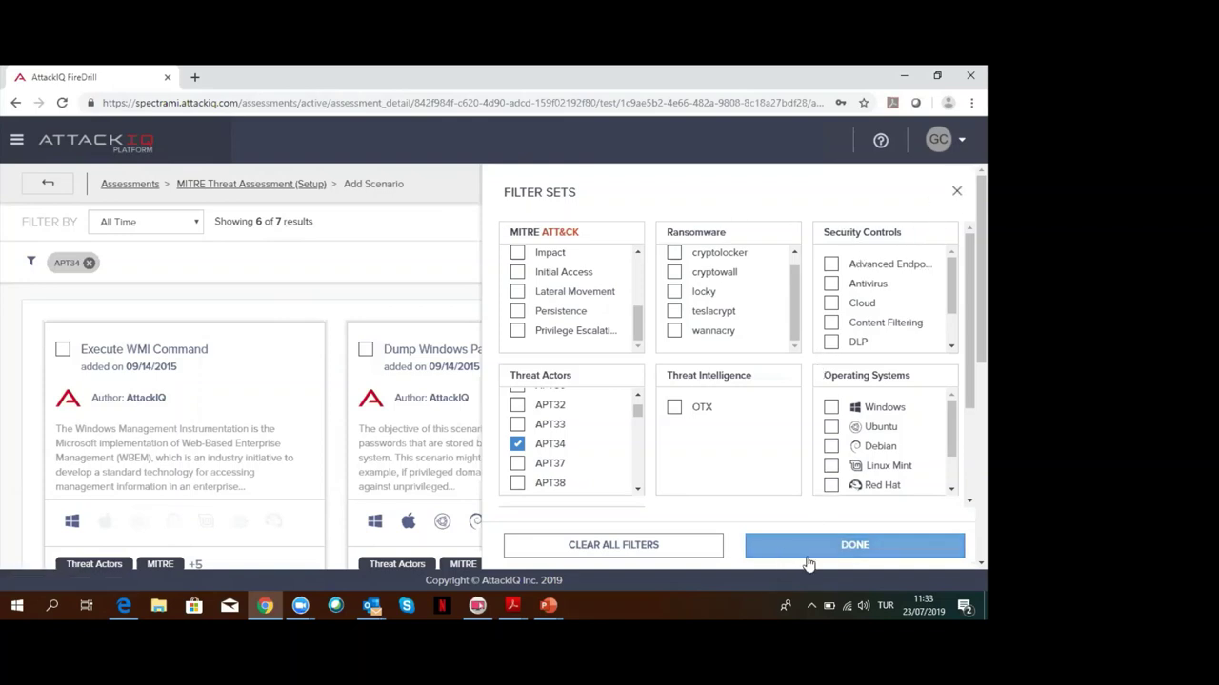
click(64, 351)
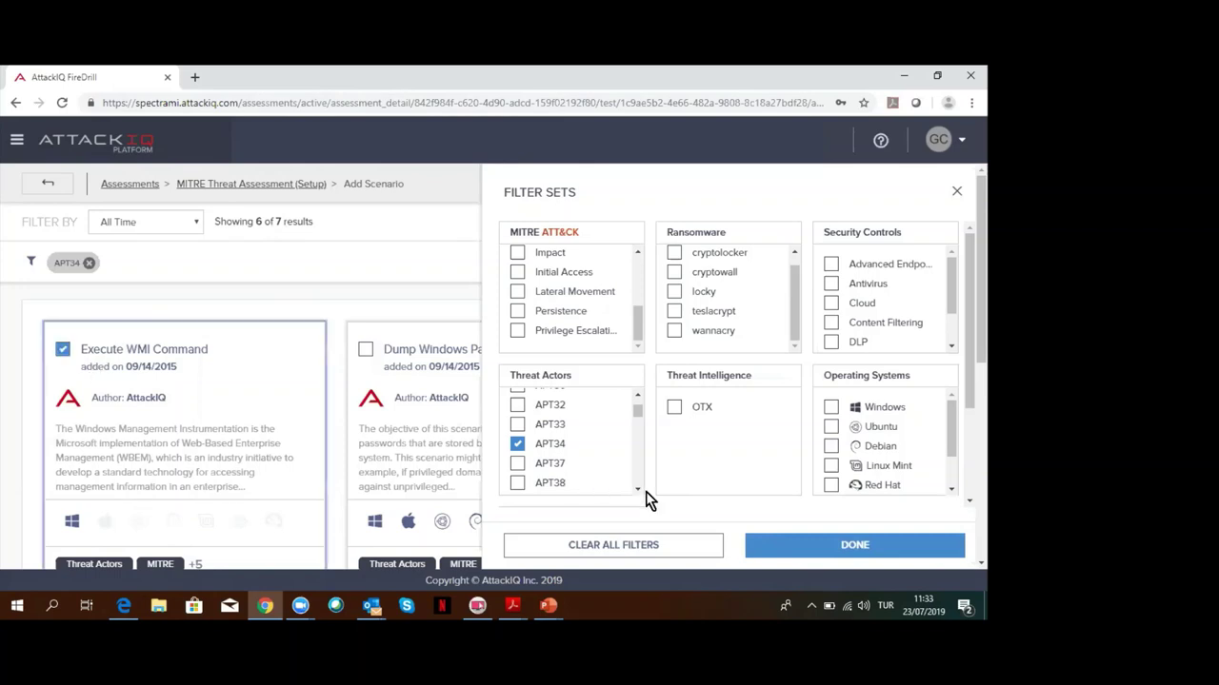
click(796, 546)
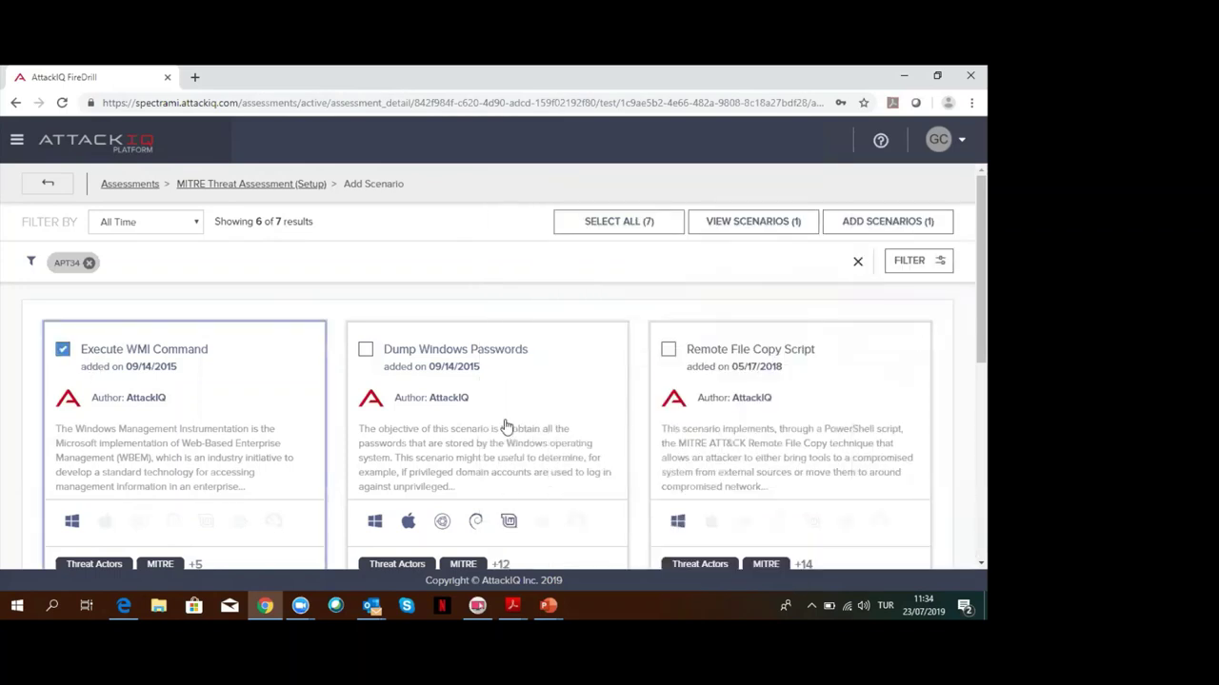
scroll(498, 375, down, 3)
scroll(384, 394, up, 3)
- Return to the assessments list, discarding the unsaved changes, and open the Advanced Endpoint (Windows) SP- Egypt assessment
click(17, 140)
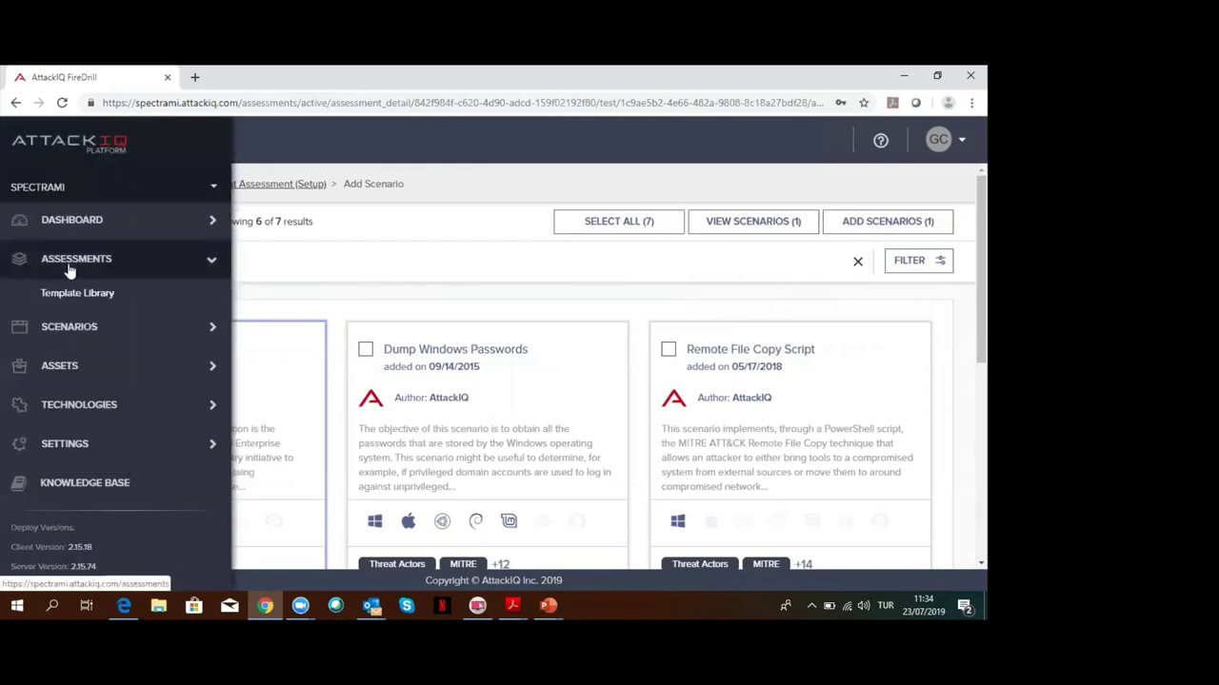
click(68, 266)
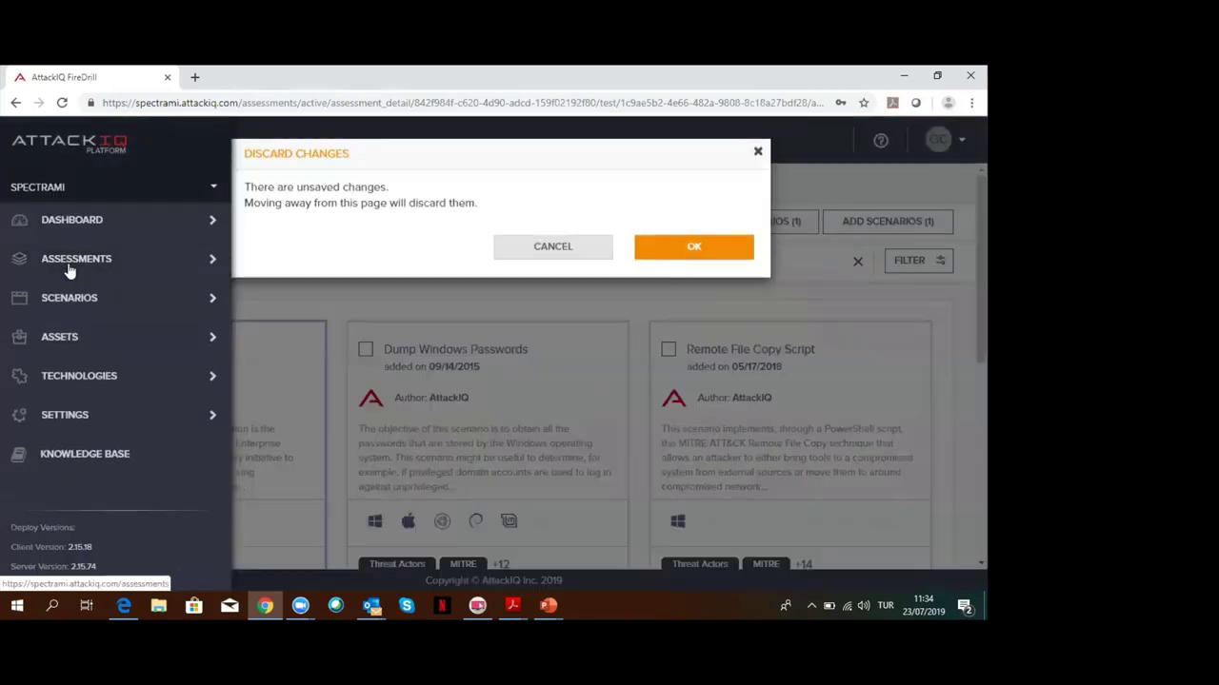
click(692, 247)
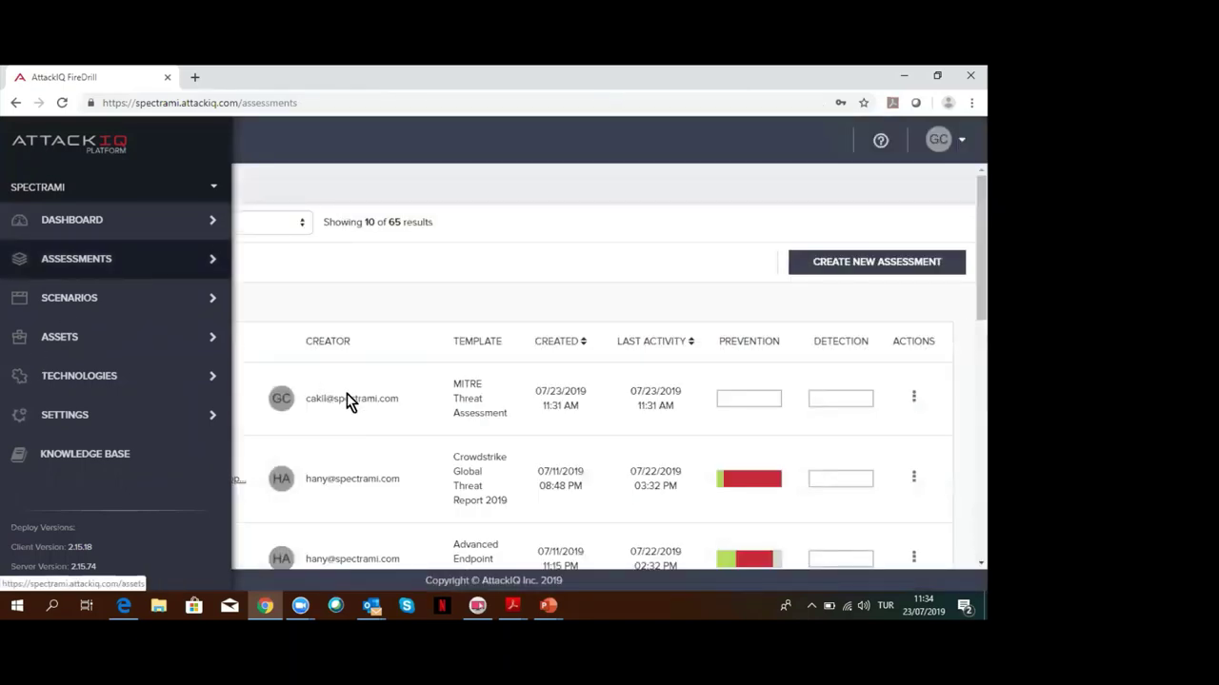
scroll(347, 395, down, 1)
scroll(346, 399, down, 1)
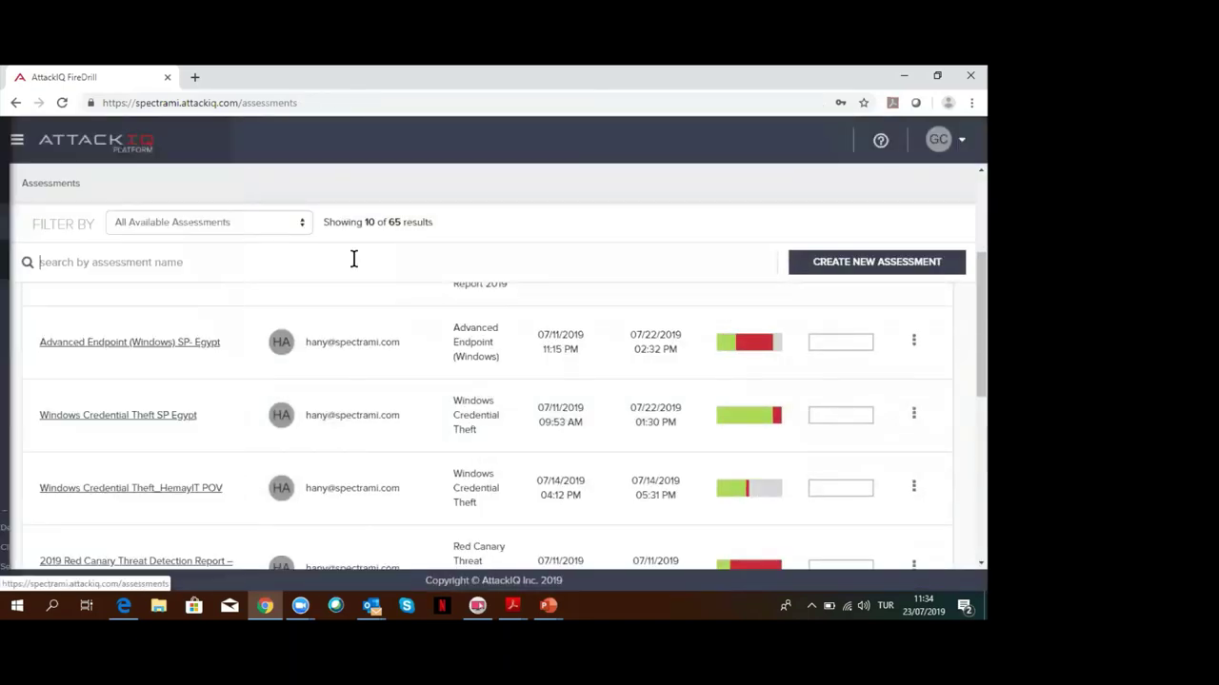
click(125, 345)
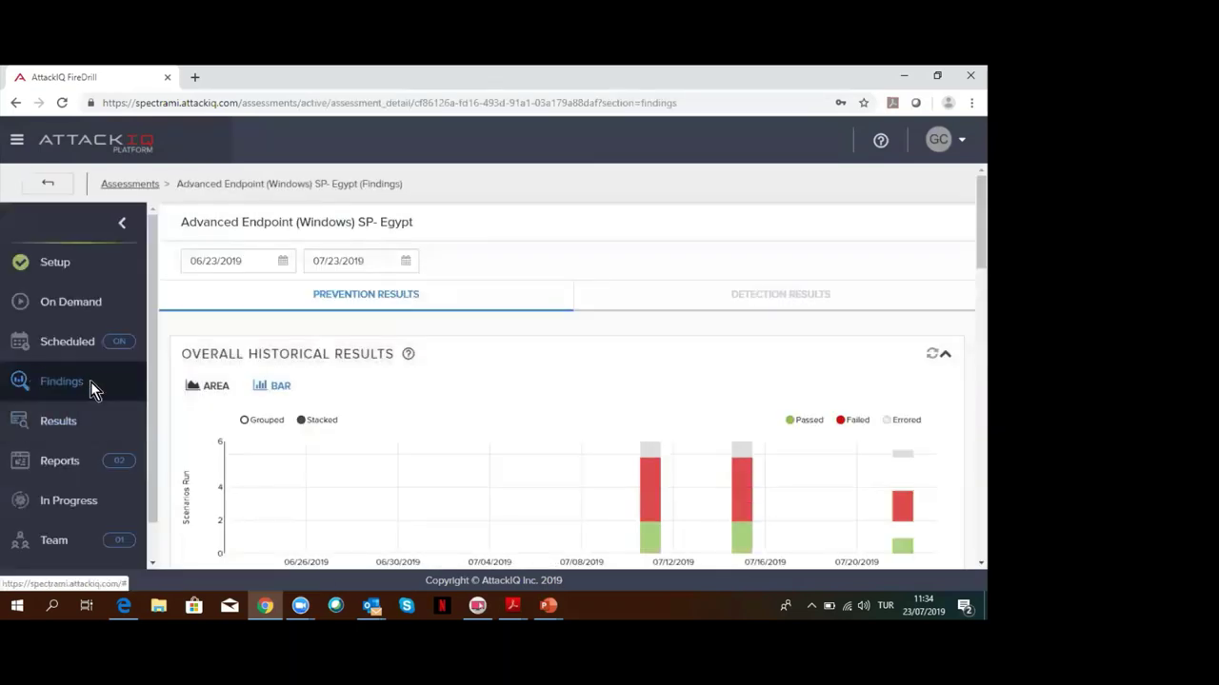
- Review the assessment's prevention findings and open the list of Test 1 scenarios that were not blocked
scroll(220, 419, down, 5)
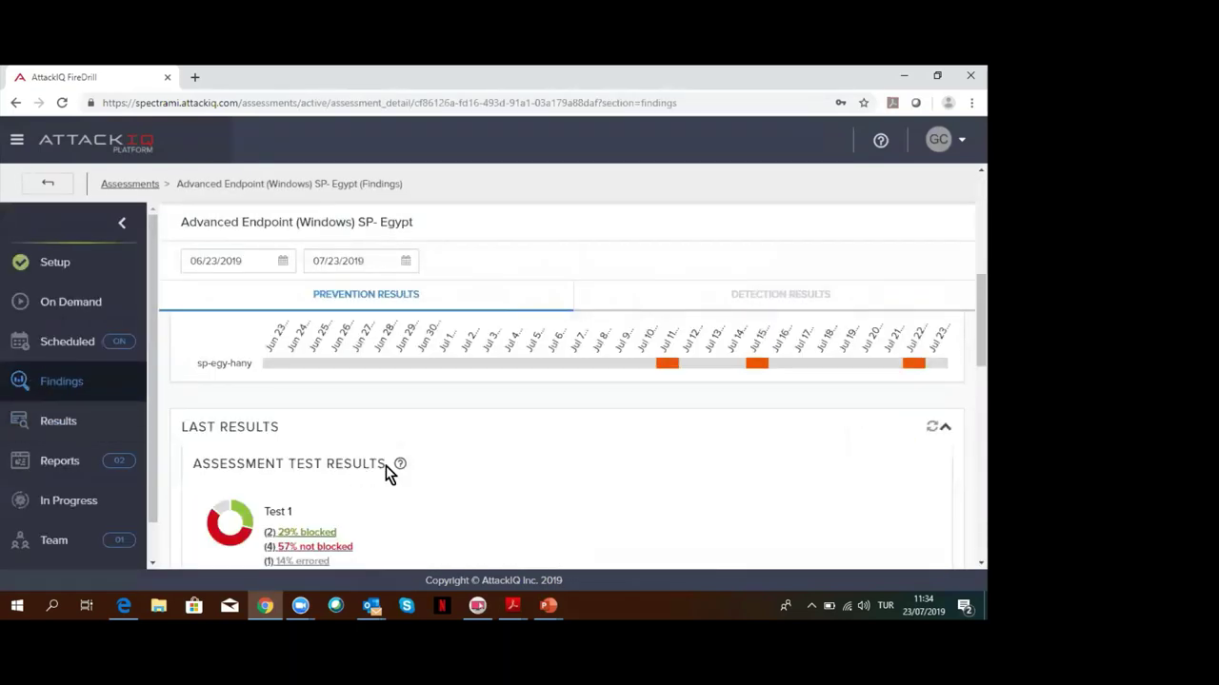
scroll(313, 371, down, 5)
scroll(327, 362, up, 1)
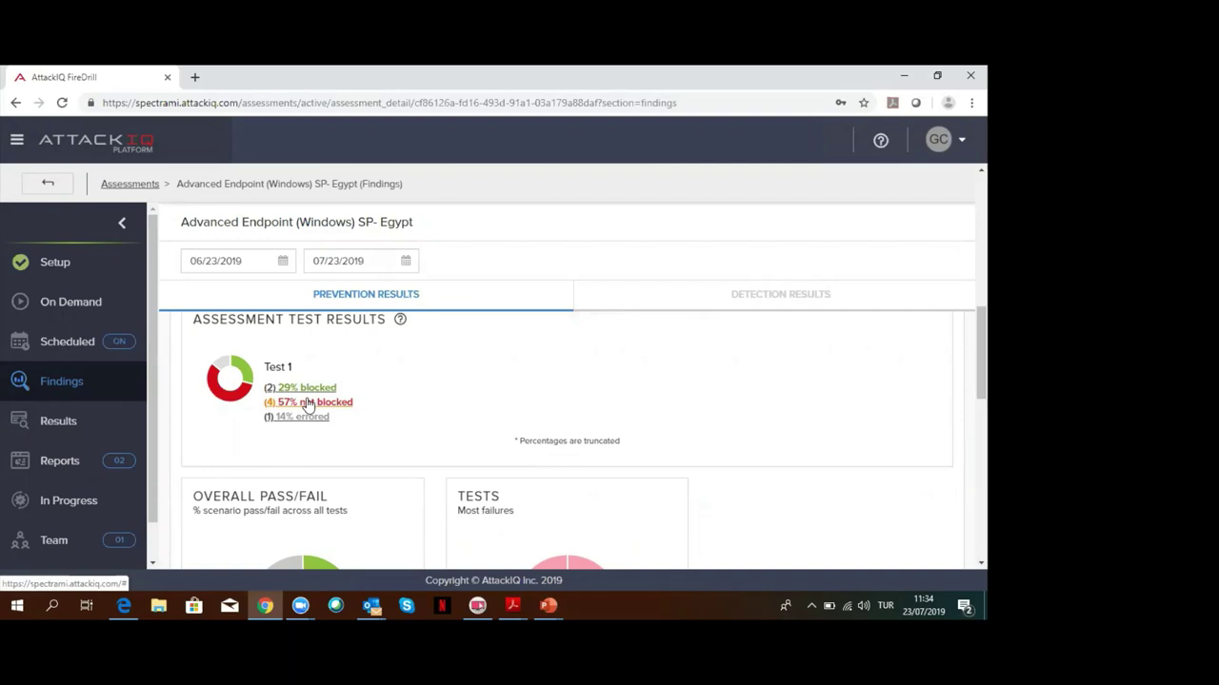
click(308, 403)
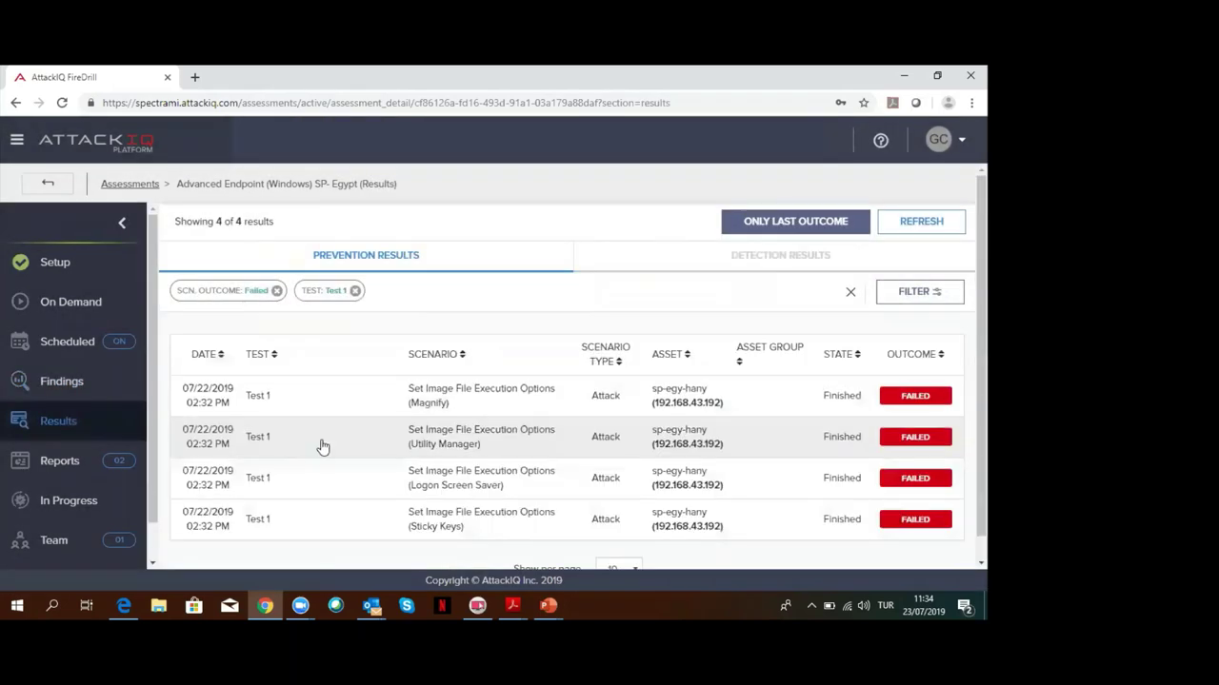
scroll(323, 447, down, 1)
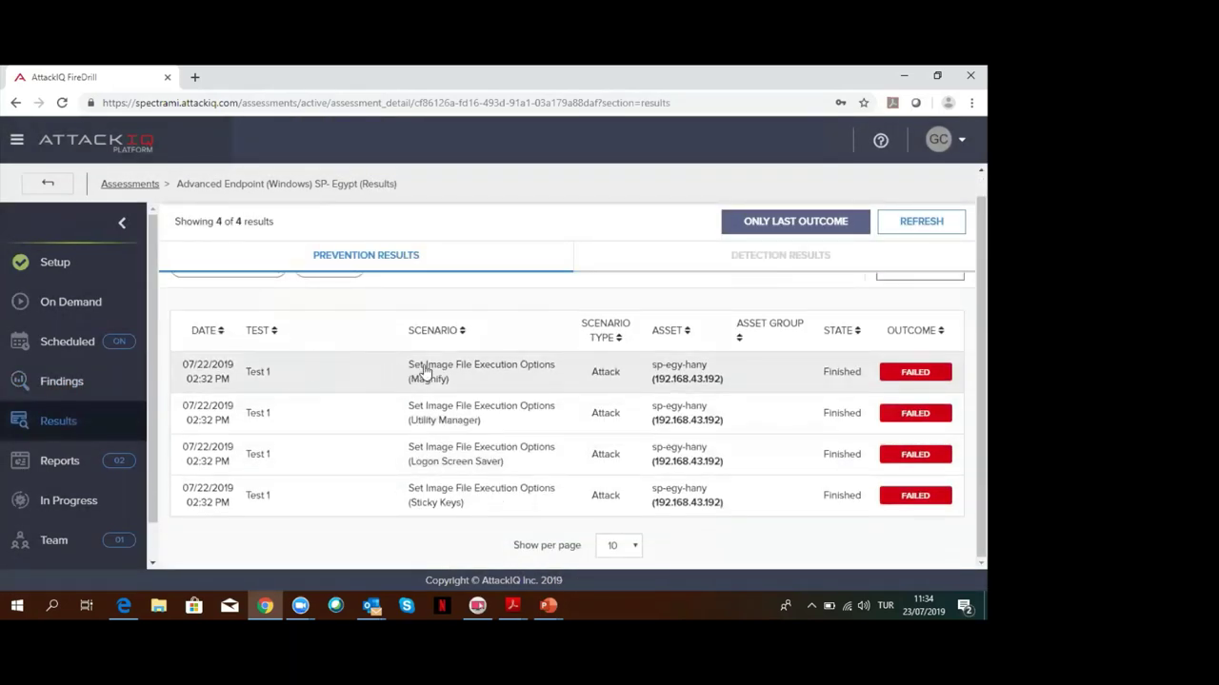
- Open the Set Image File Execution Options (Magnify) result and examine its detailed findings and activity details
click(355, 379)
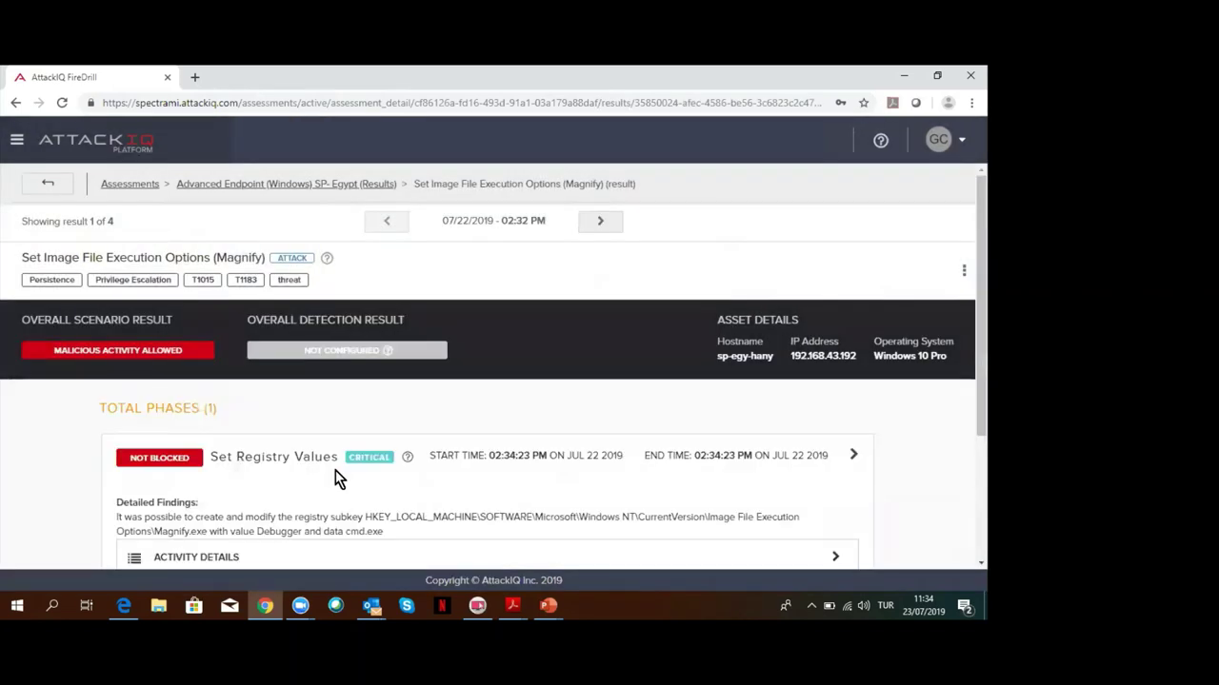
scroll(319, 471, down, 2)
click(241, 378)
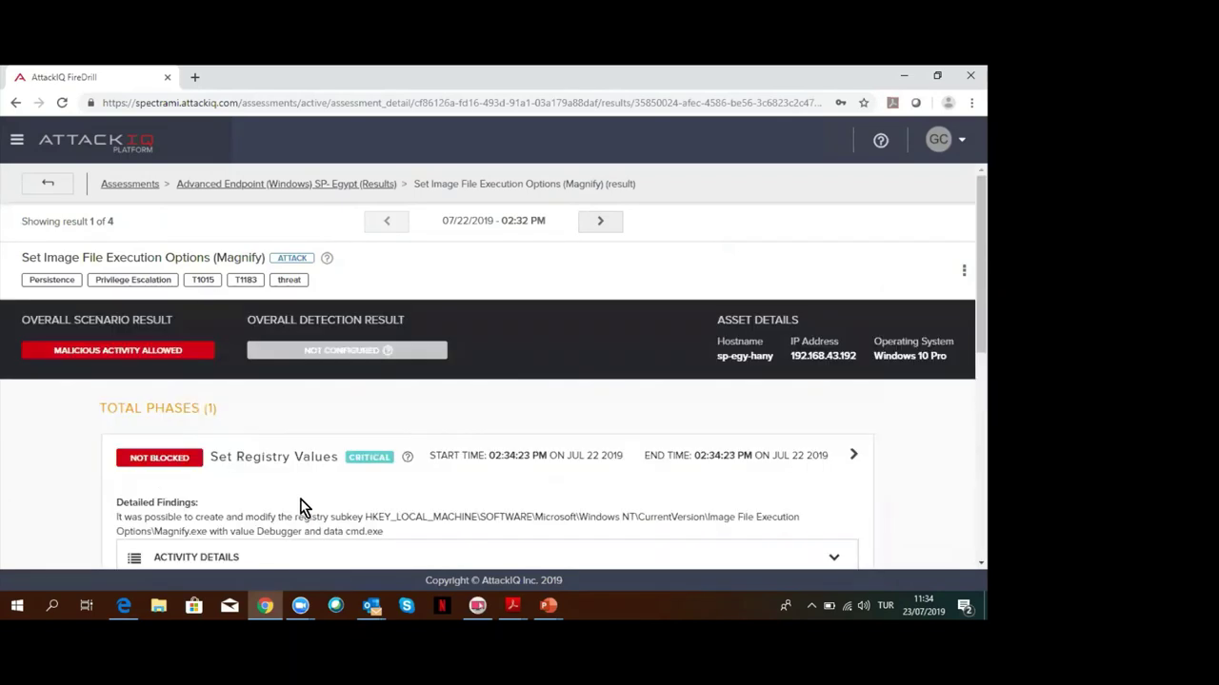
scroll(296, 499, down, 4)
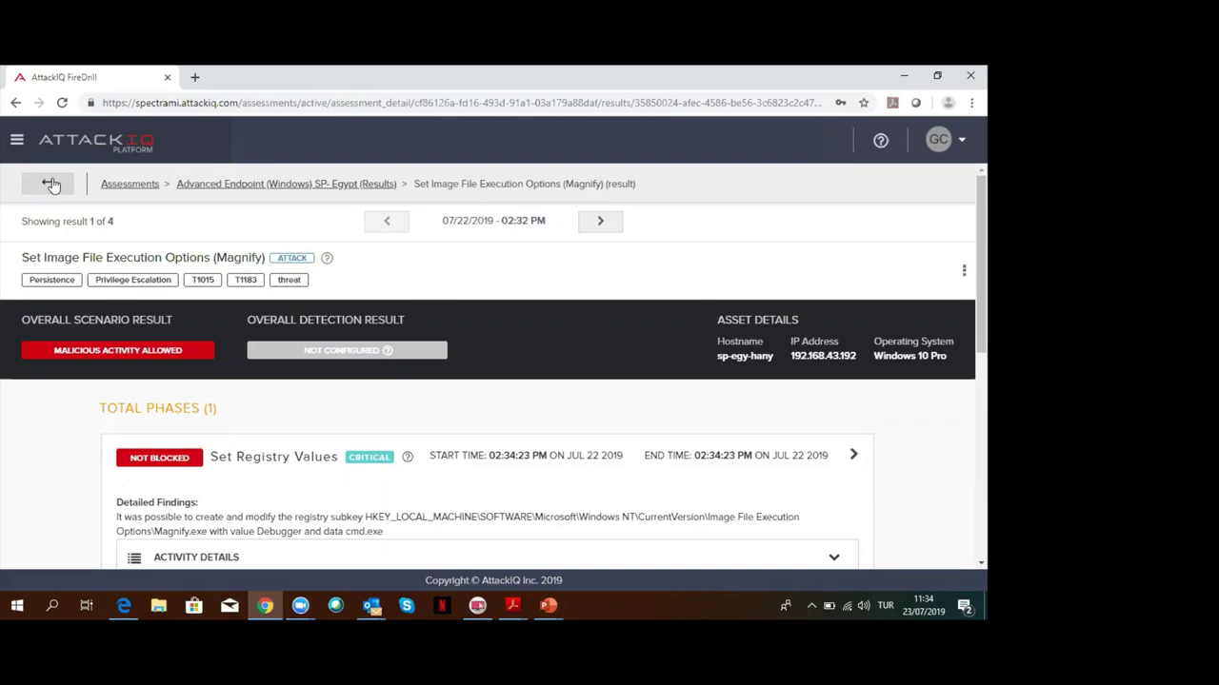
- Create a new assessment from the DLP Data Exfiltration template in the template library
click(16, 140)
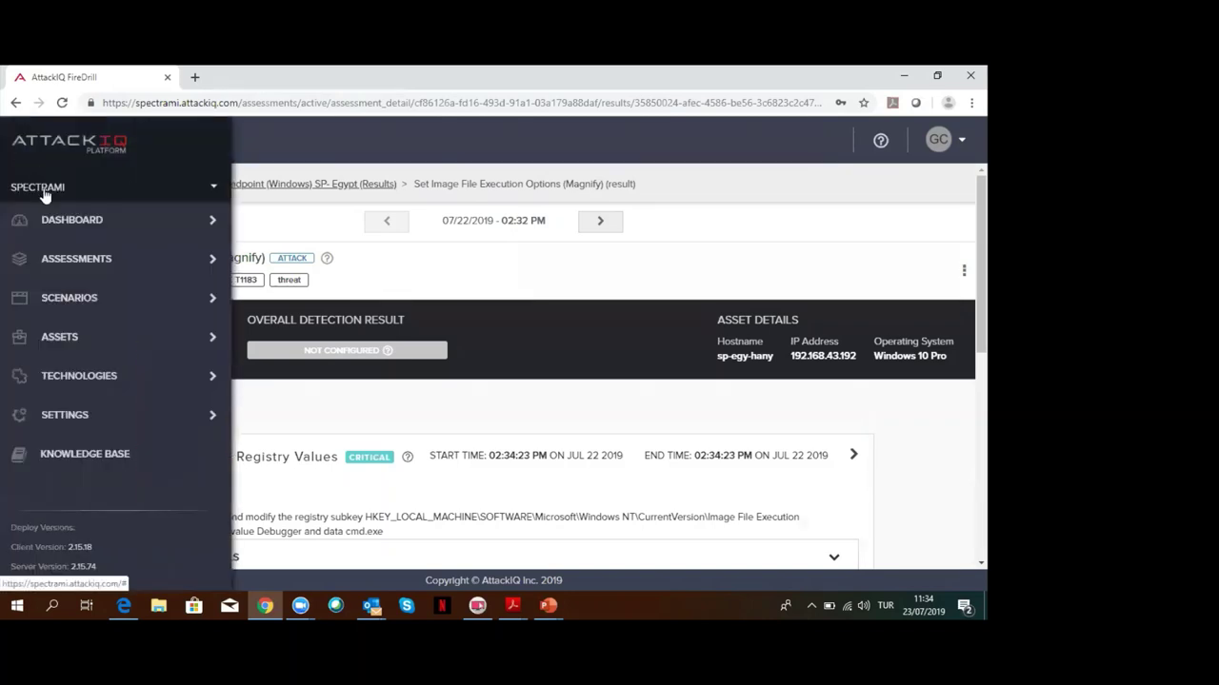
click(75, 269)
click(77, 291)
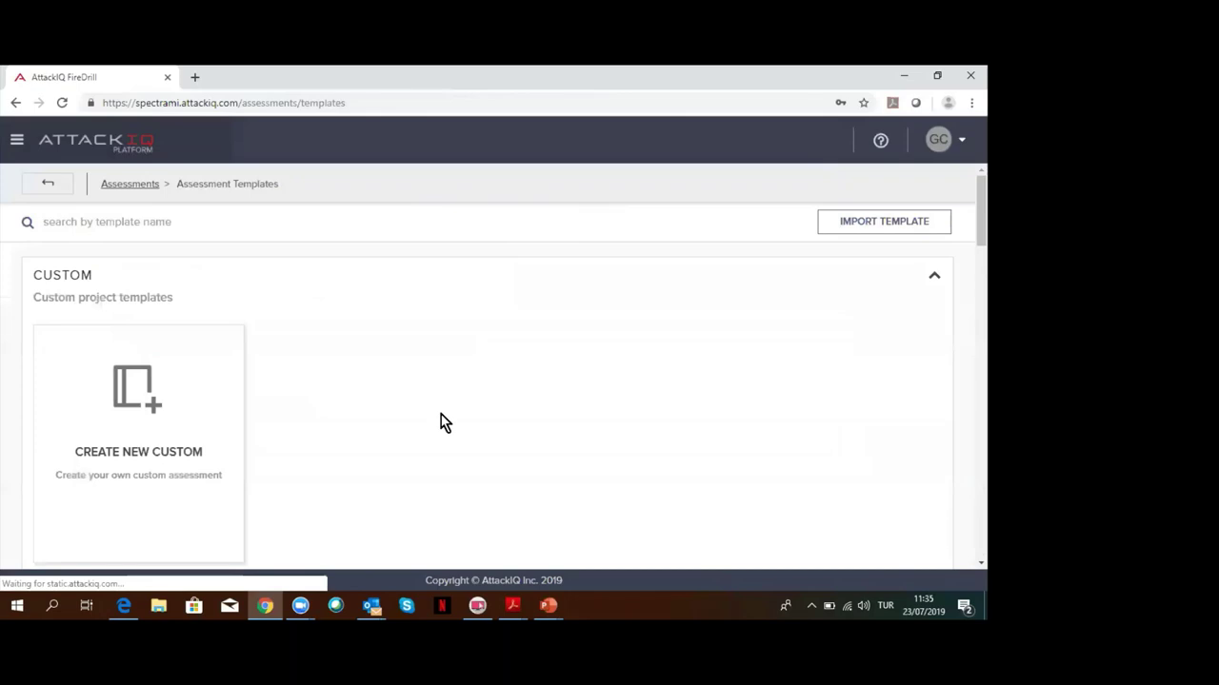
scroll(440, 421, down, 15)
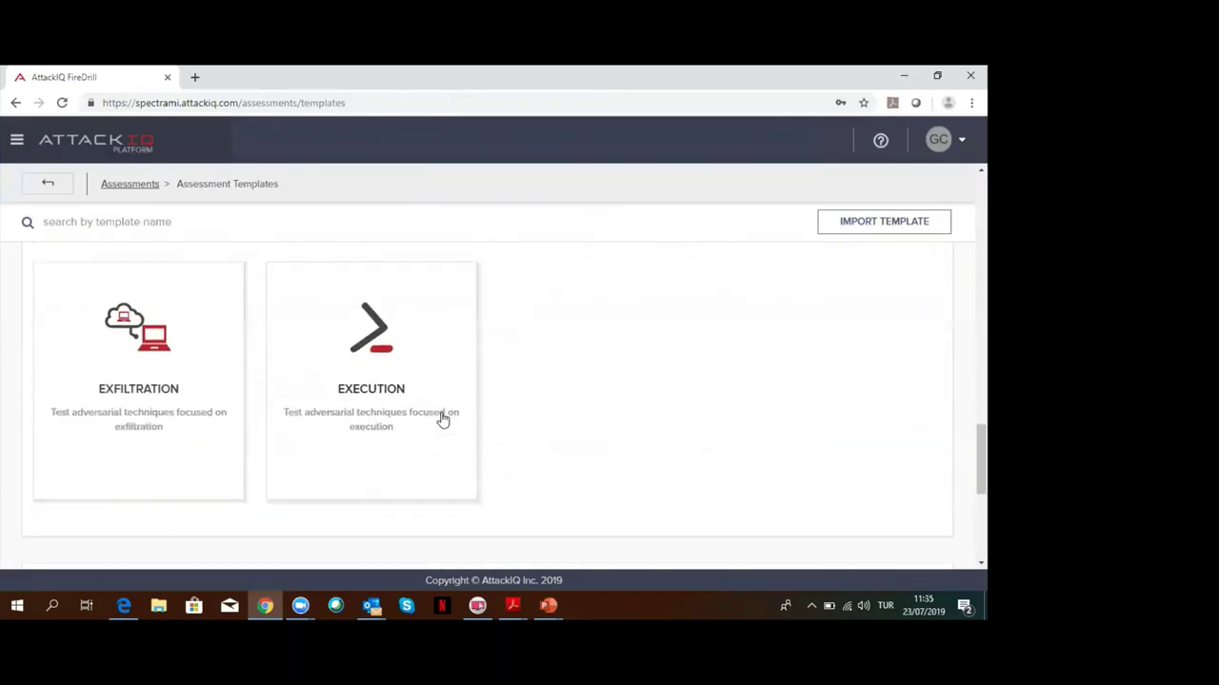
scroll(441, 419, down, 3)
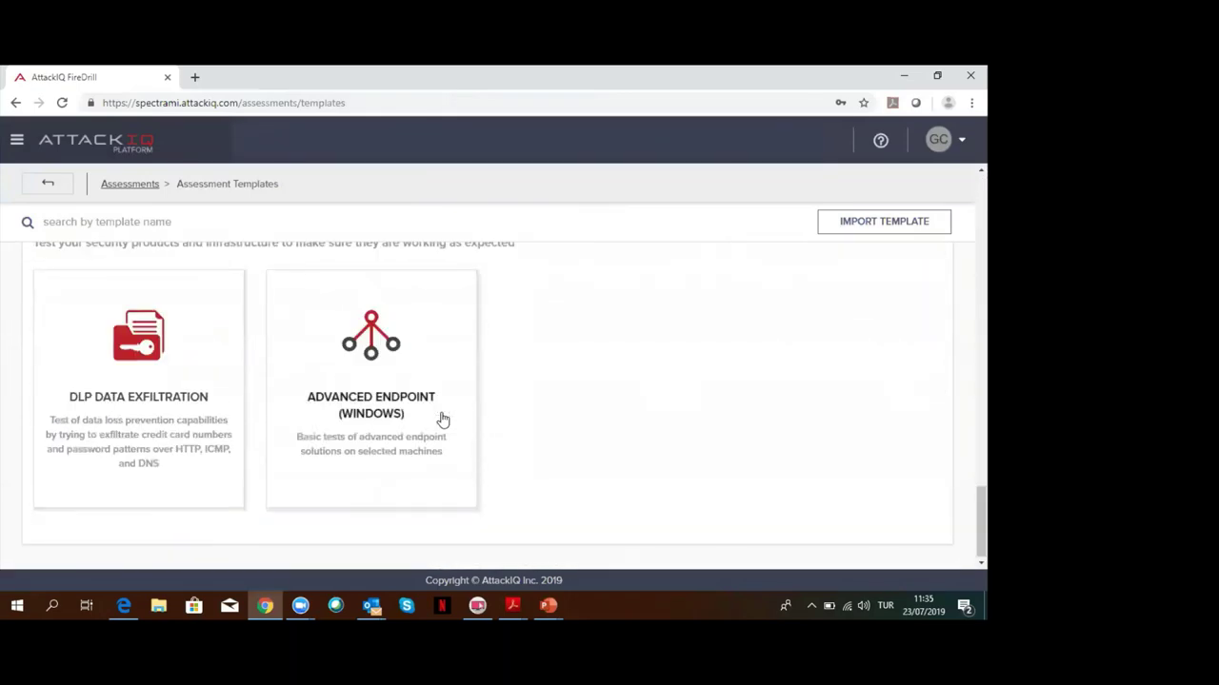
click(146, 346)
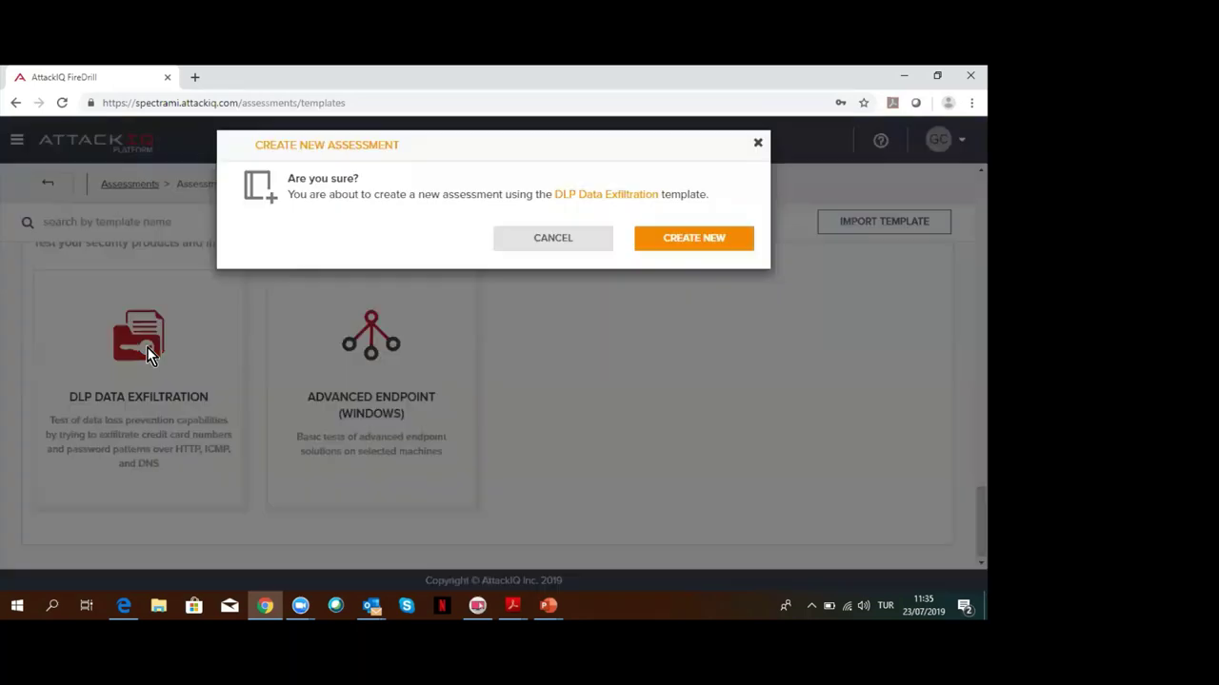
click(712, 284)
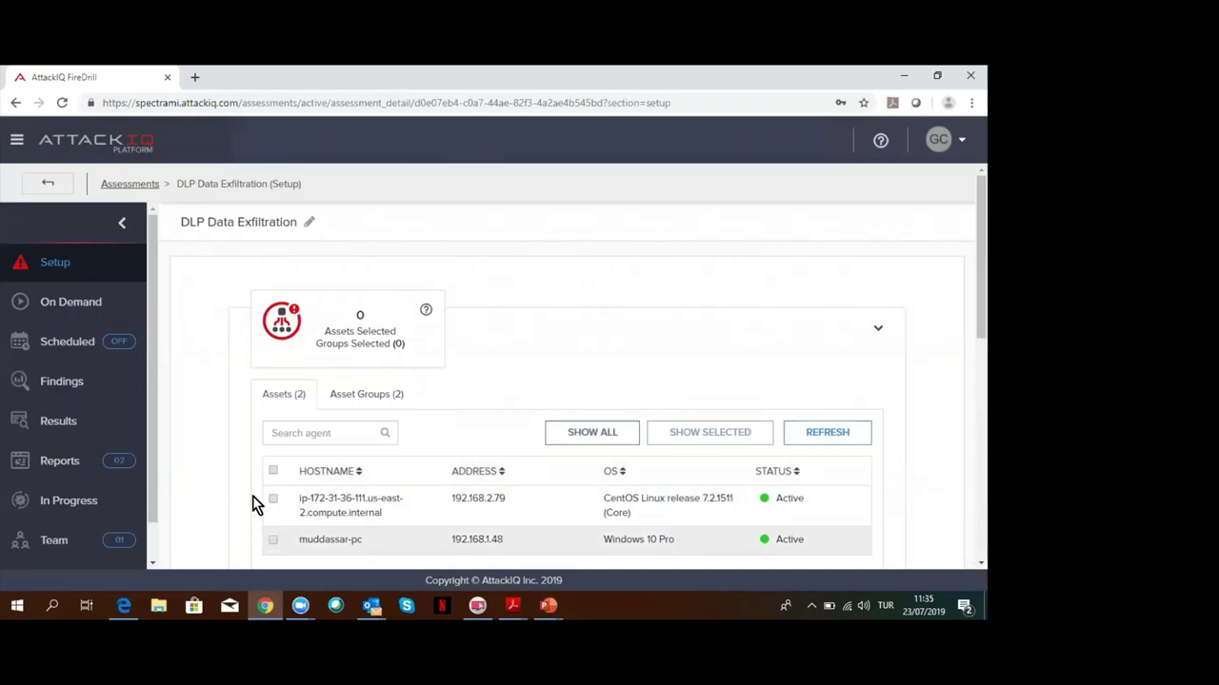
- Examine the DLP Data Exfiltration assessment's configured tests, on-demand run page and schedule options
scroll(203, 449, down, 3)
scroll(204, 448, down, 3)
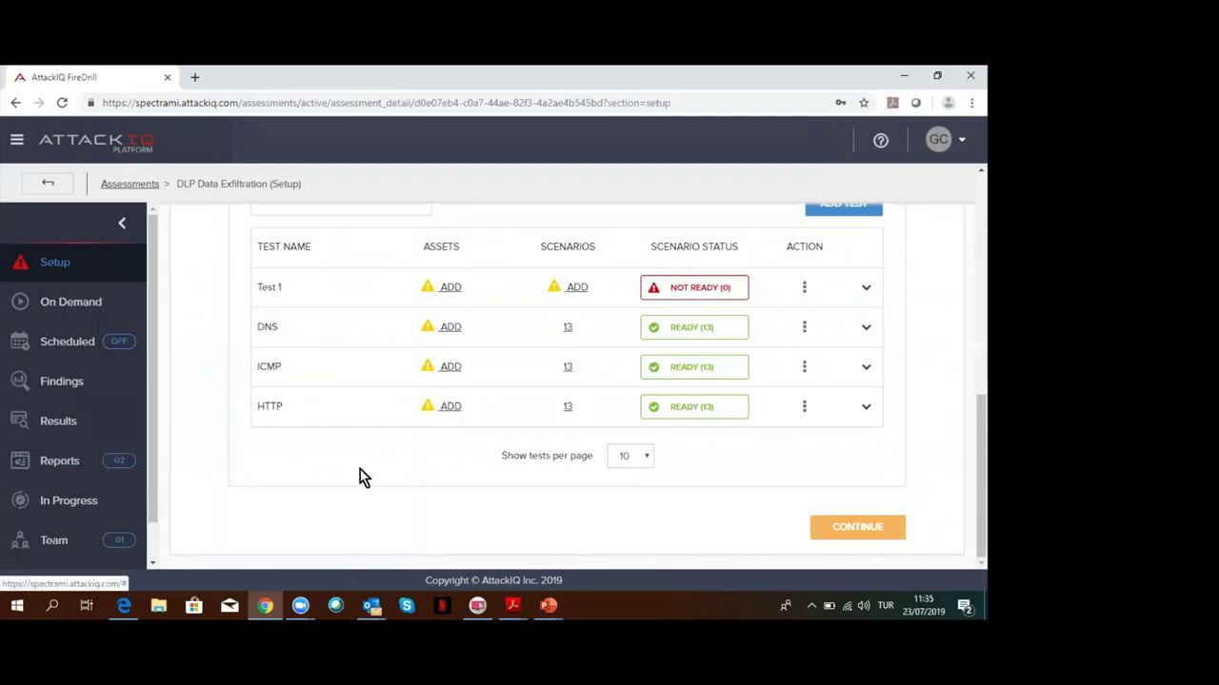
scroll(316, 476, up, 3)
click(86, 304)
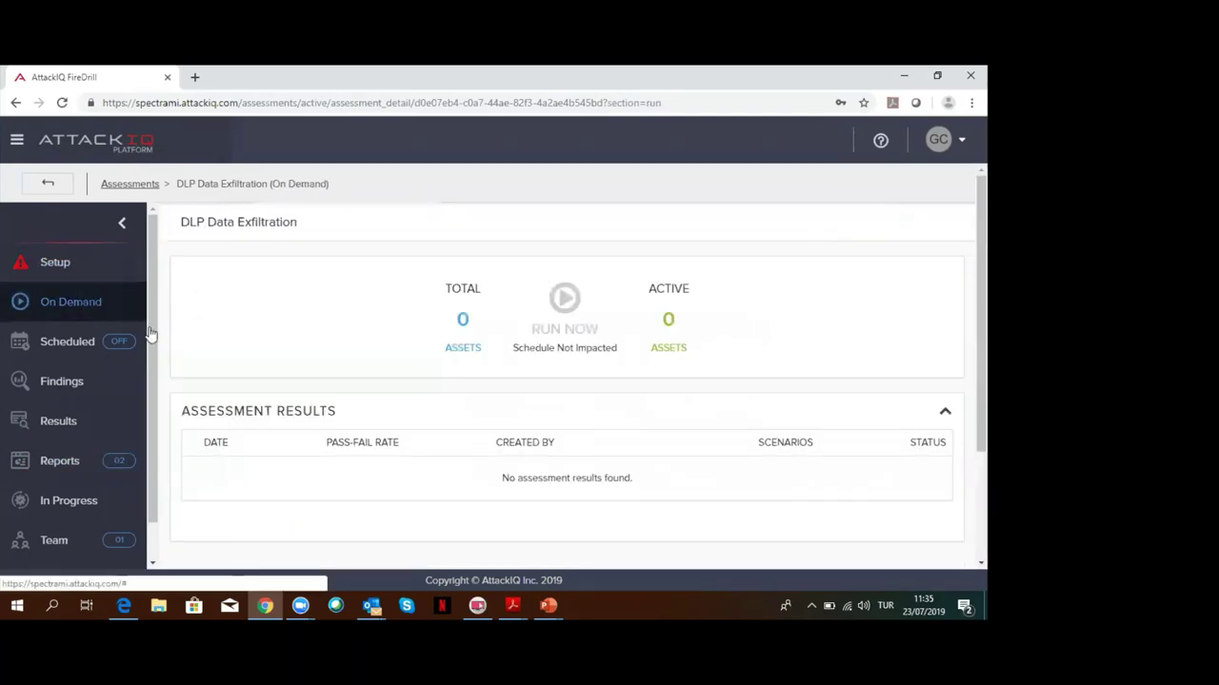
click(68, 342)
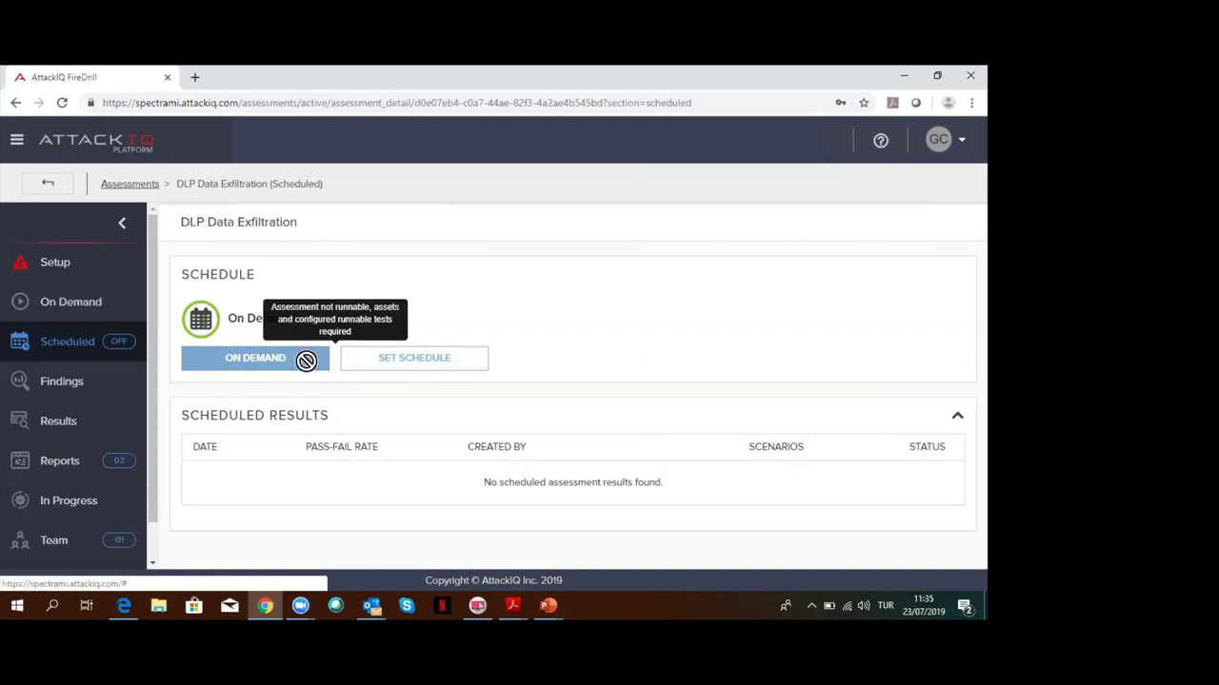
click(85, 313)
scroll(378, 409, down, 3)
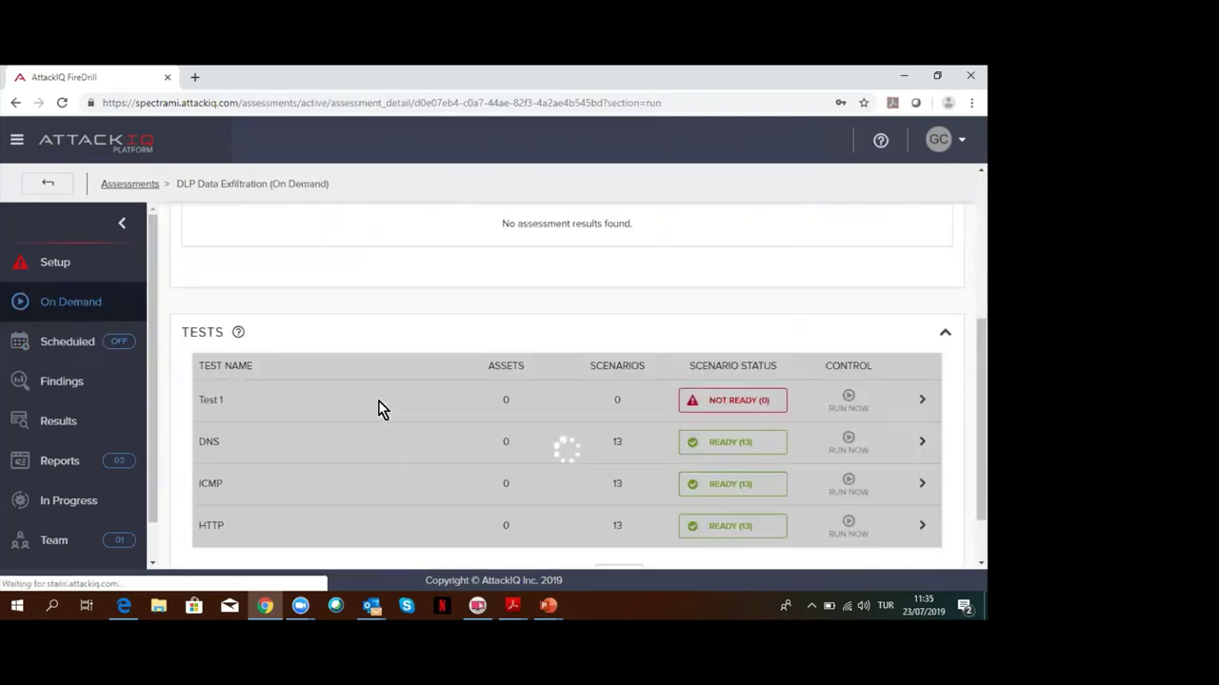
- Try to select the CentOS Linux asset in the setup without applying it, and open the on-demand run page
click(55, 263)
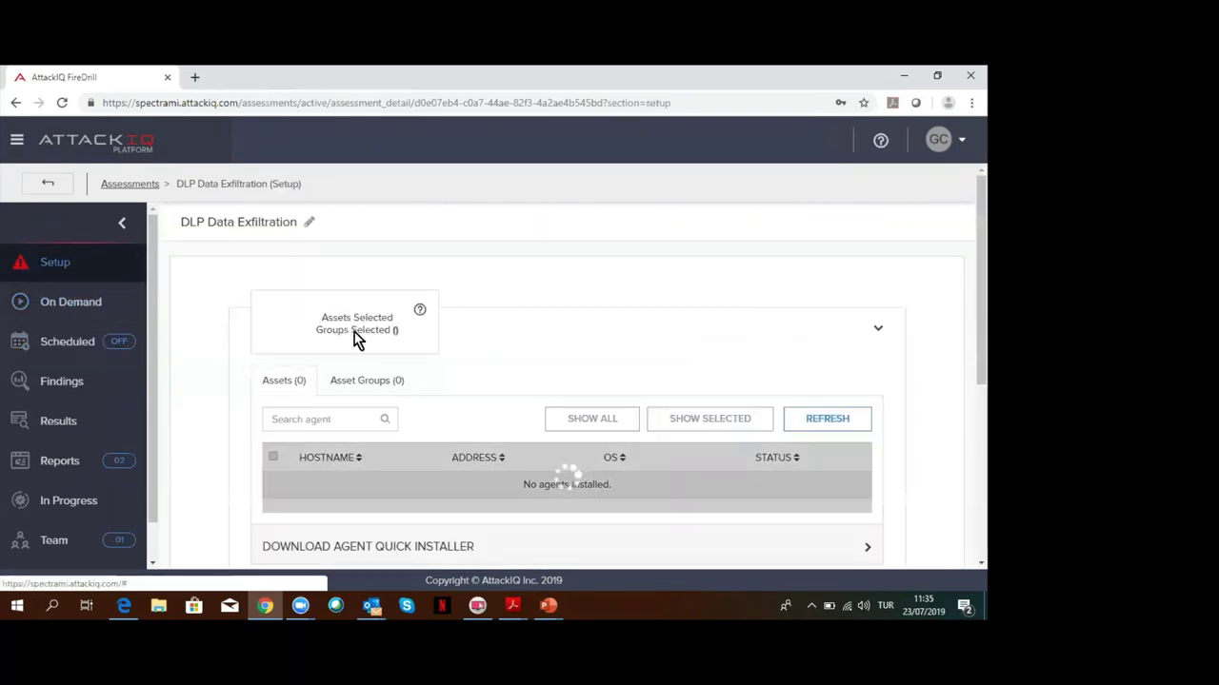
scroll(316, 379, down, 3)
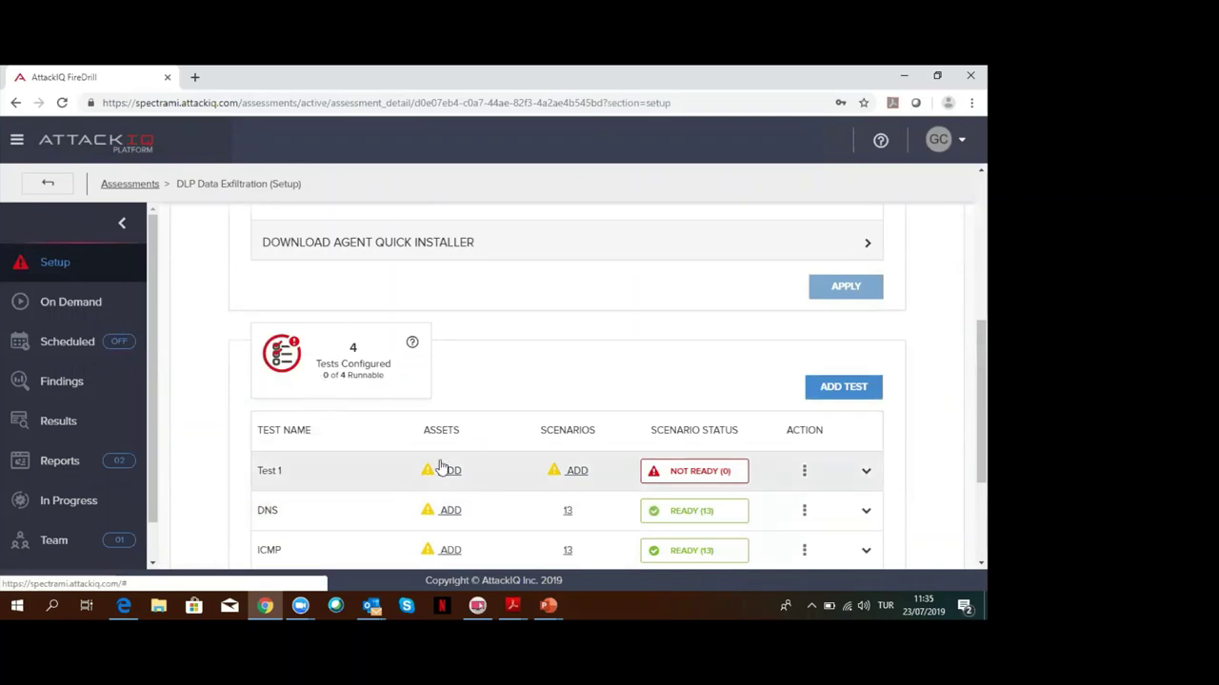
scroll(409, 447, up, 3)
click(273, 429)
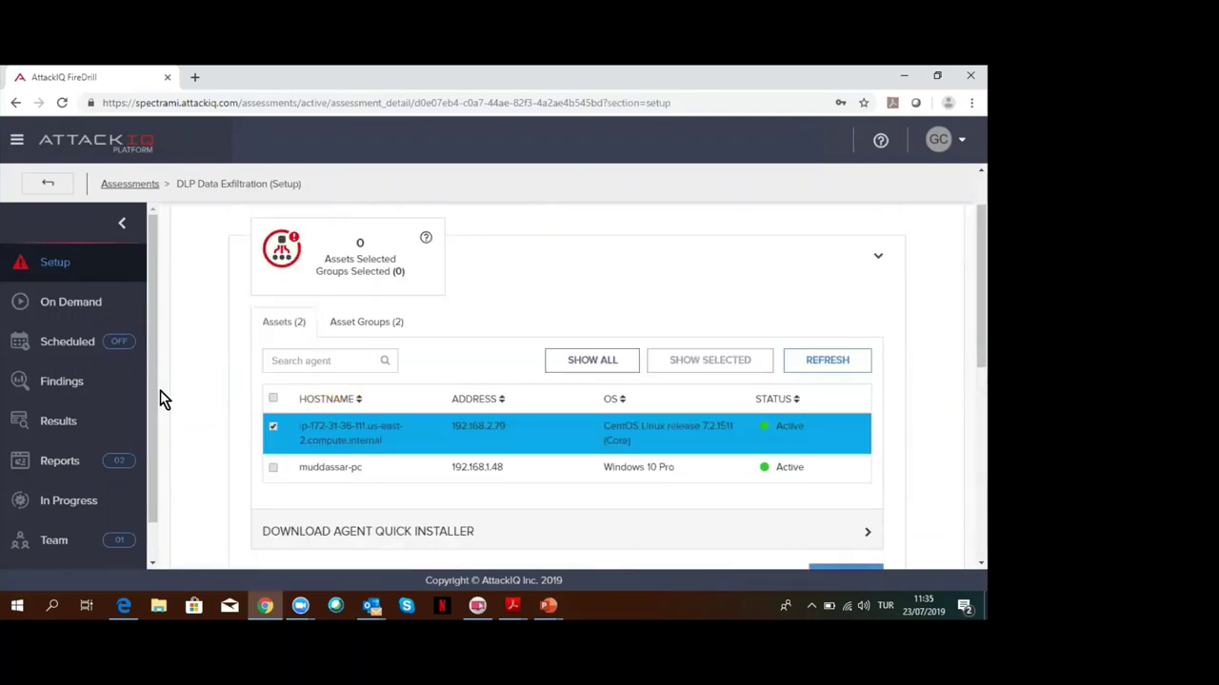
click(74, 305)
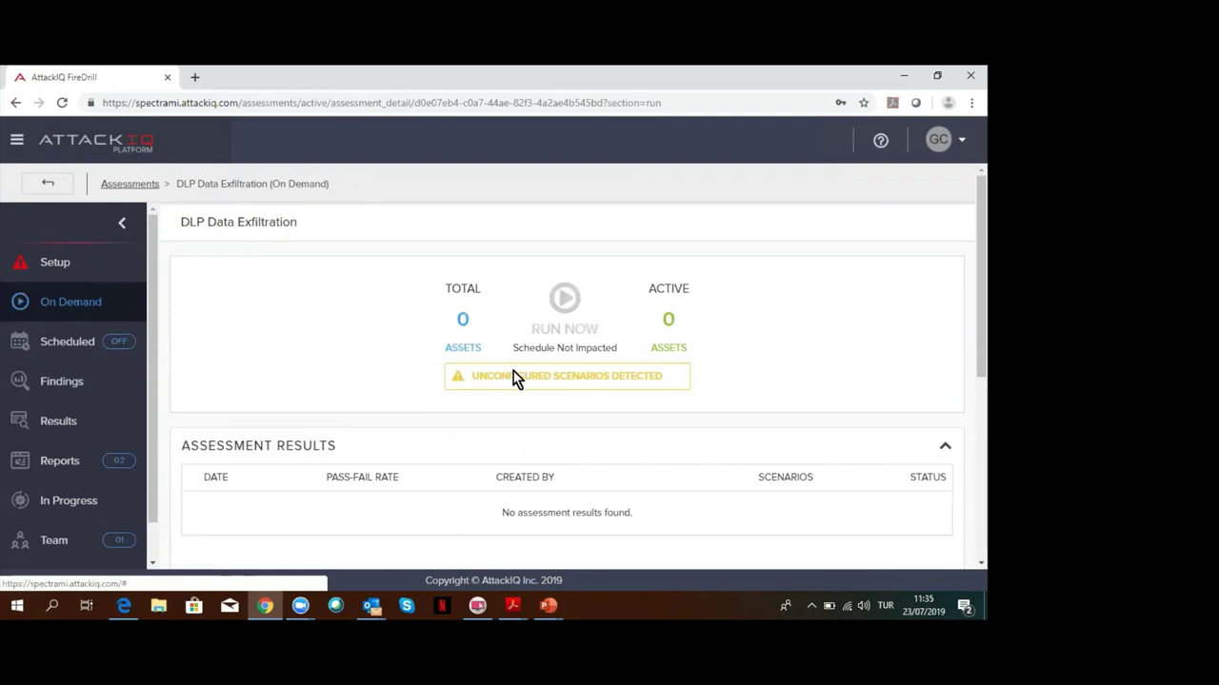
- Select the CentOS Linux asset in the DLP Data Exfiltration setup and apply it to the assessment
click(56, 266)
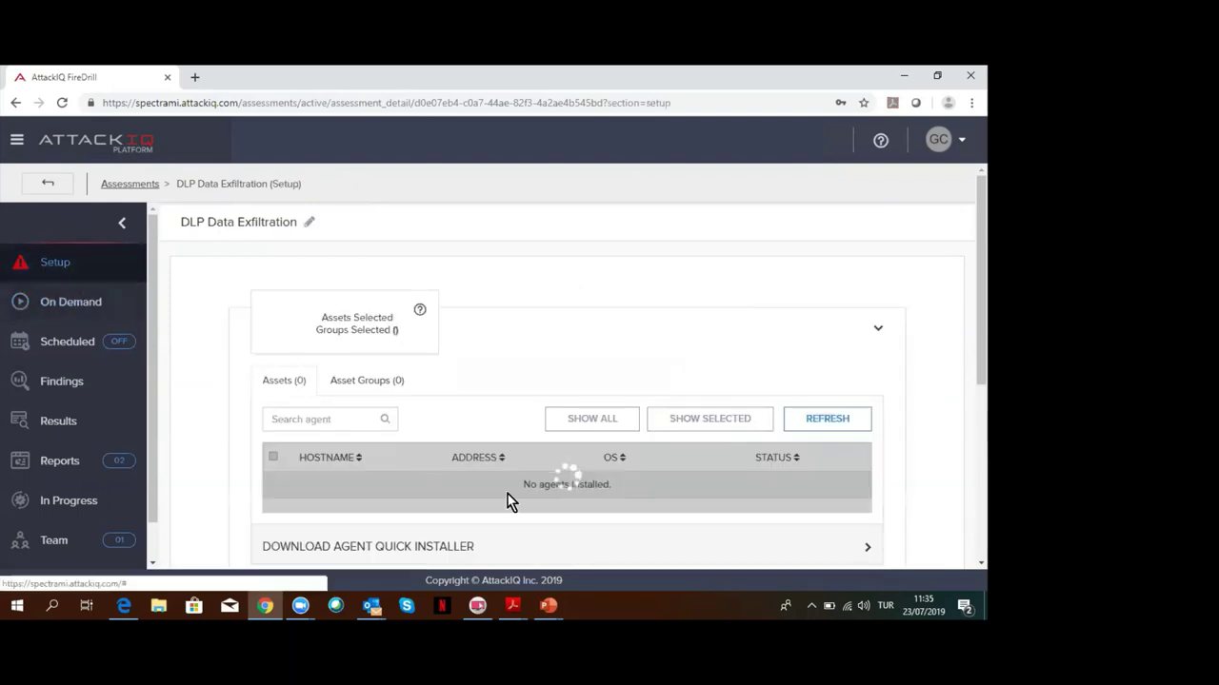
scroll(391, 389, down, 3)
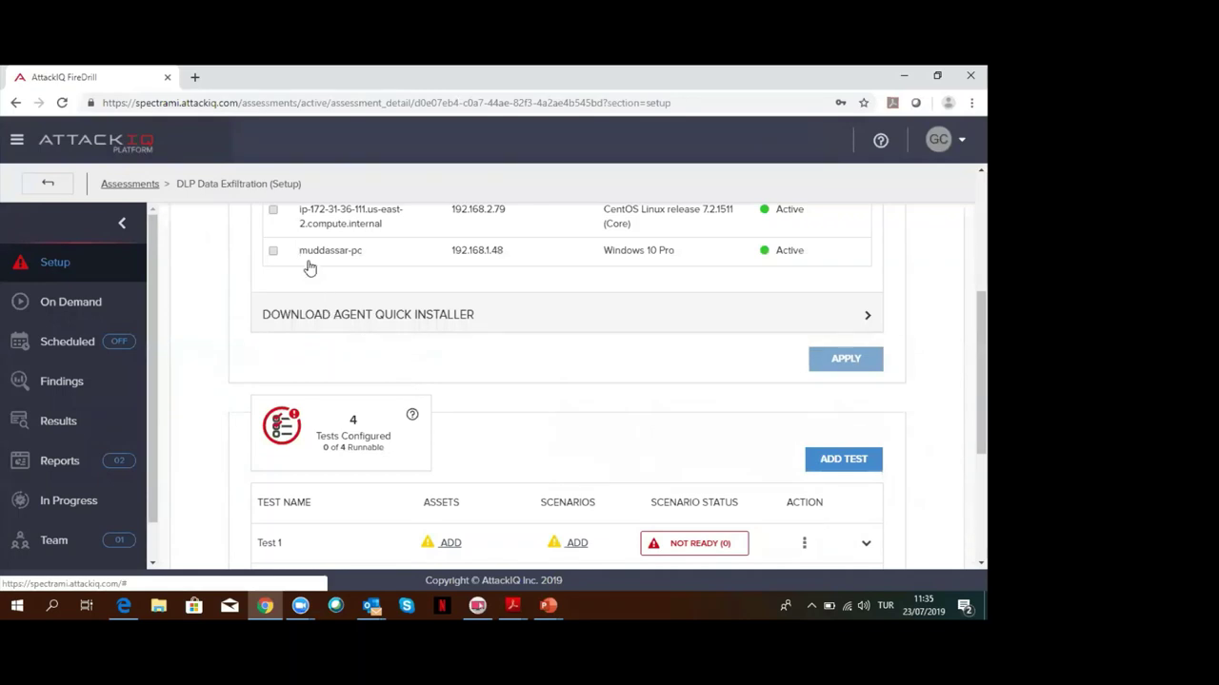
scroll(283, 266, up, 2)
click(273, 353)
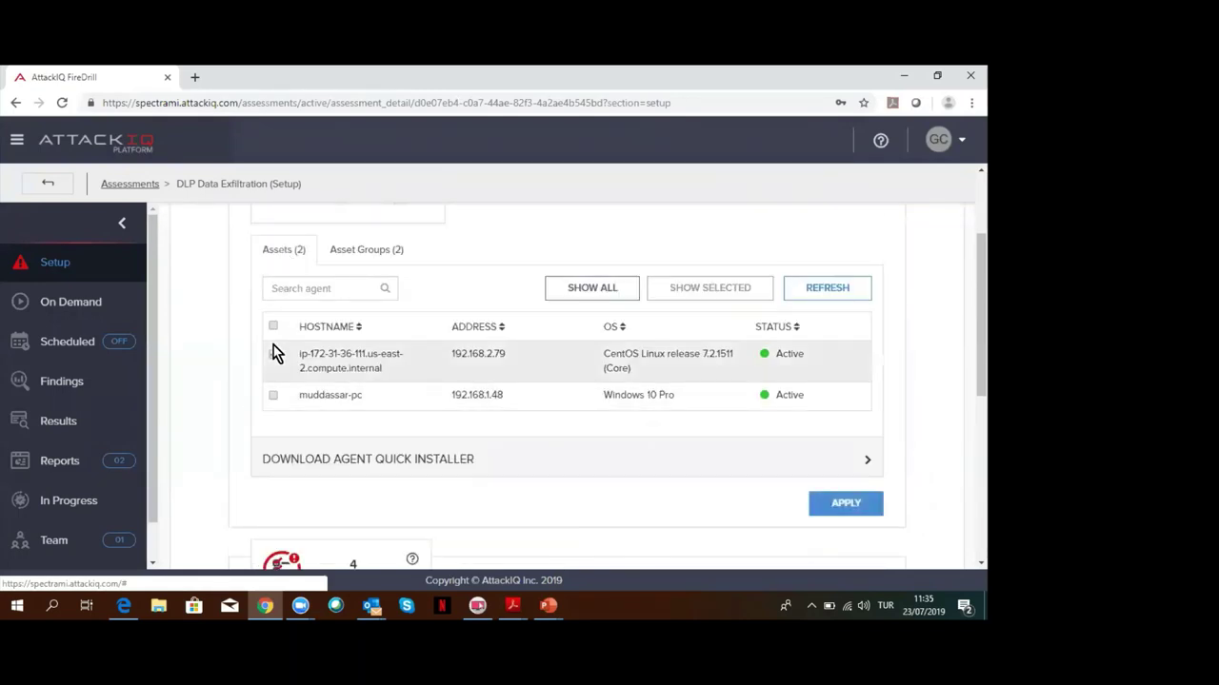
click(862, 506)
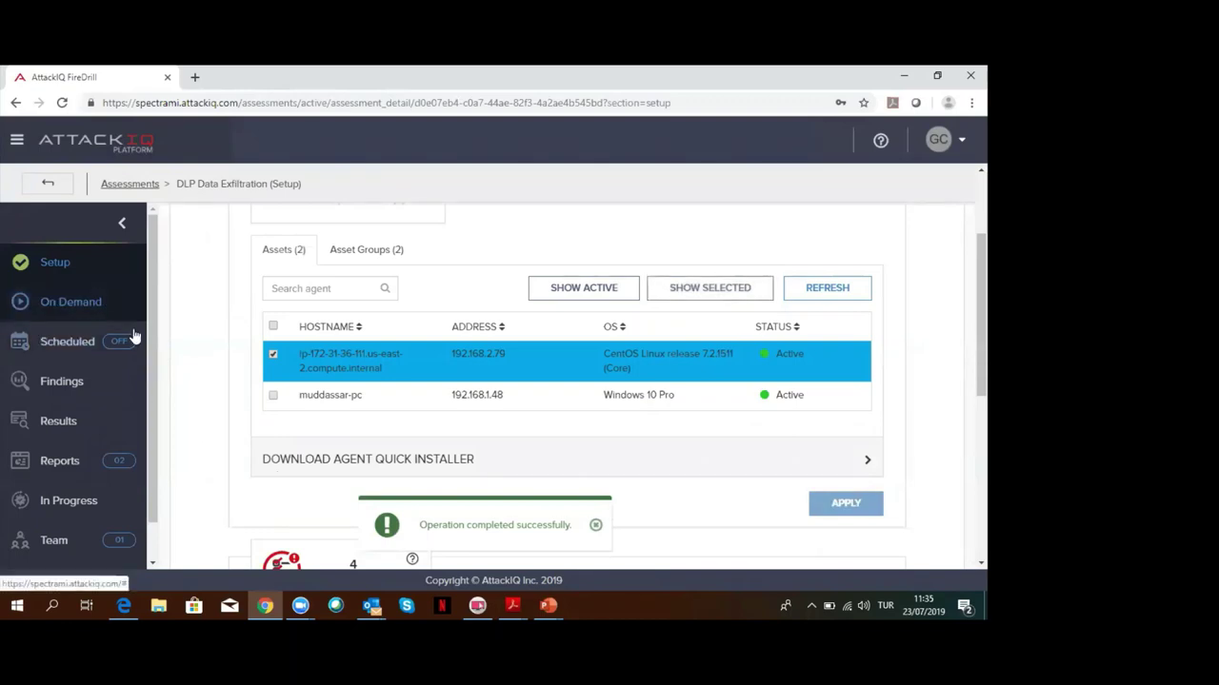
- Continue from setup to the on-demand run page, proceeding with unconfigured scenarios, and review the listed tests
scroll(212, 421, down, 4)
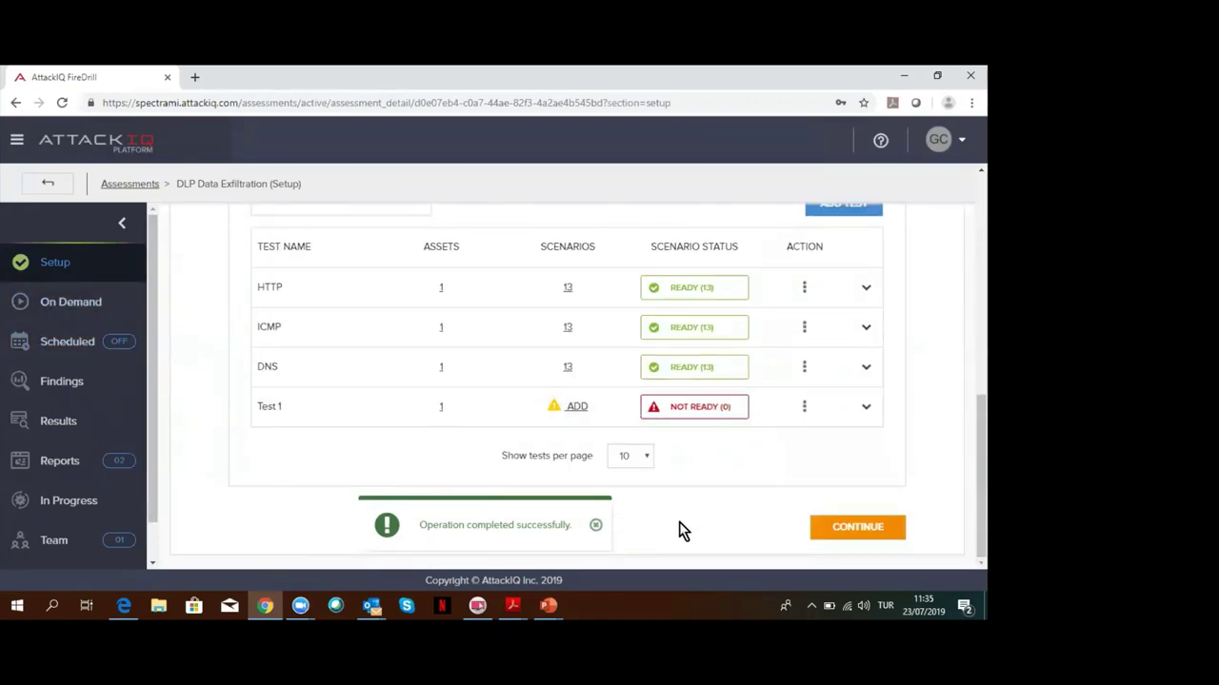
click(844, 533)
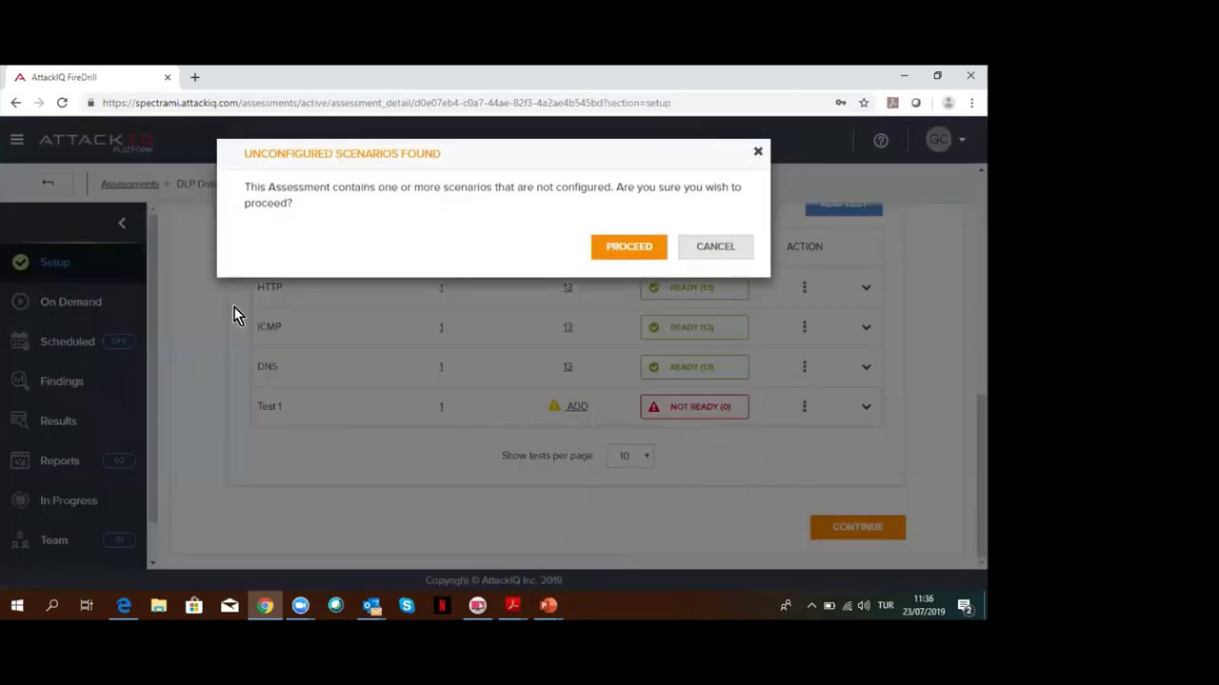
click(641, 252)
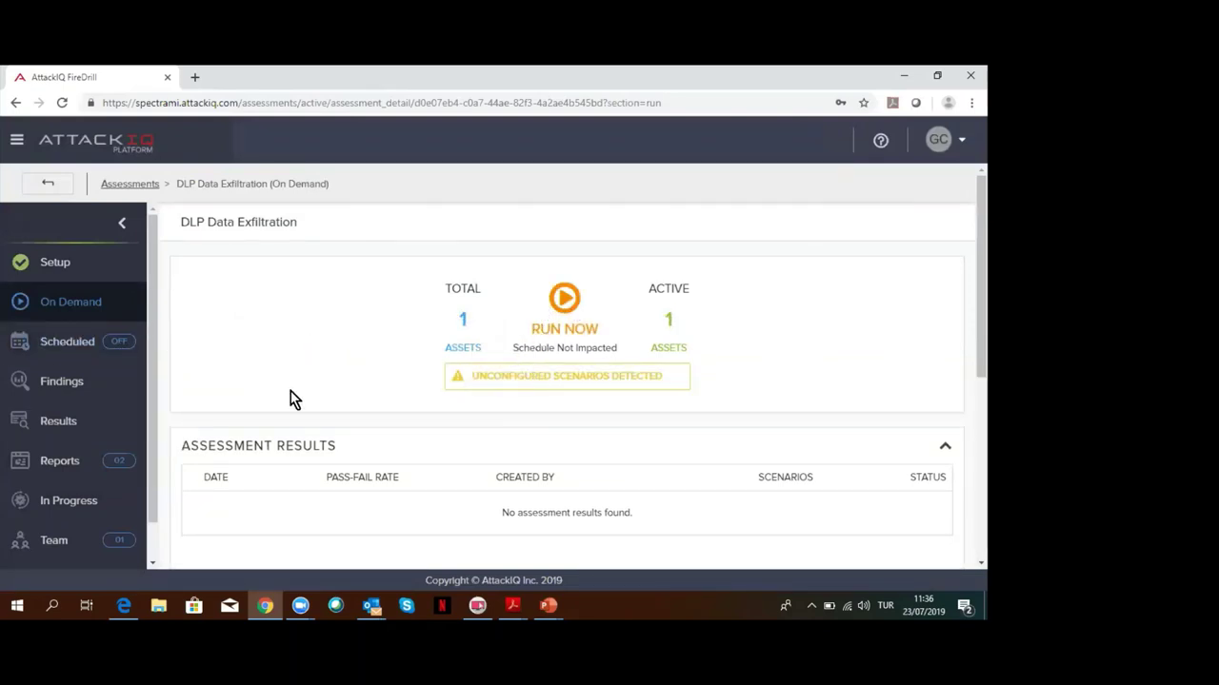
scroll(290, 392, down, 2)
scroll(291, 392, down, 3)
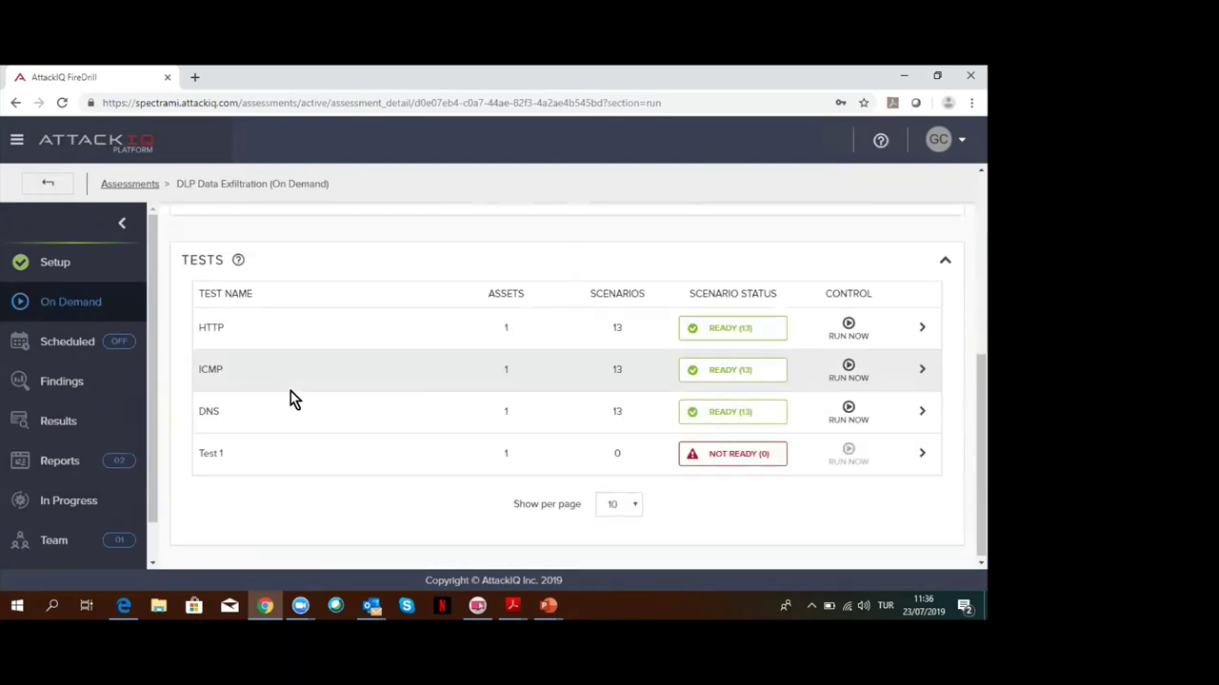
- Examine the schedule types offered for the DLP Data Exfiltration assessment and leave the schedule unset
click(98, 343)
click(411, 359)
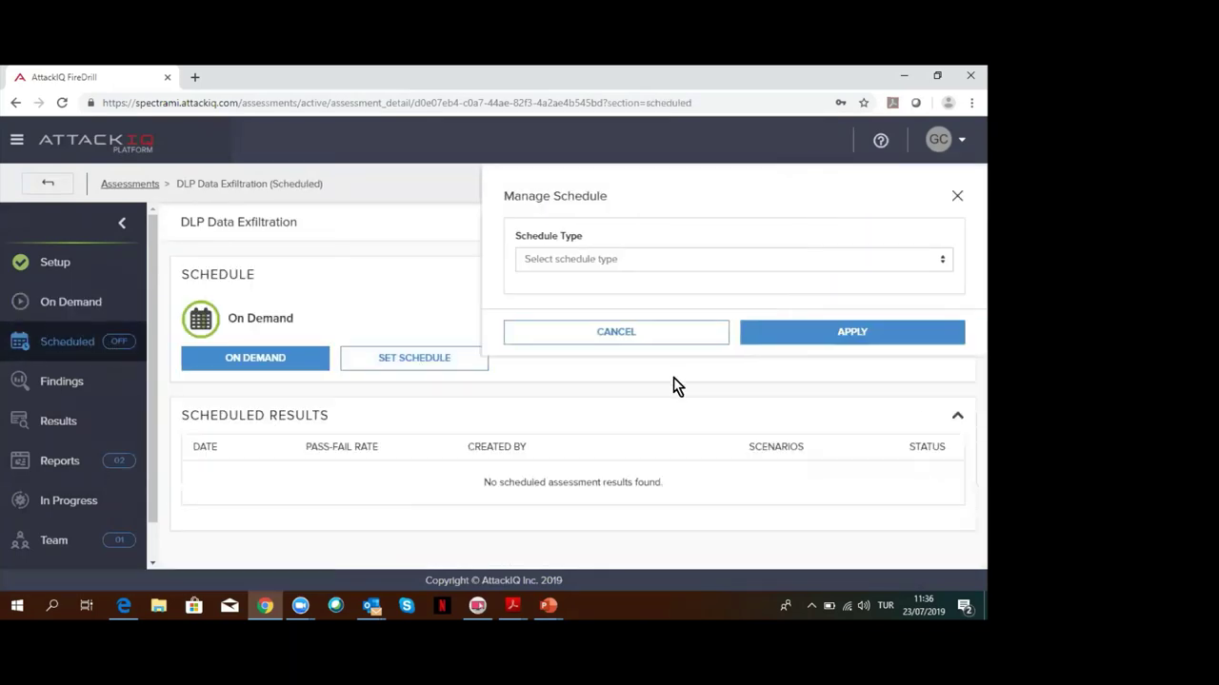
click(674, 259)
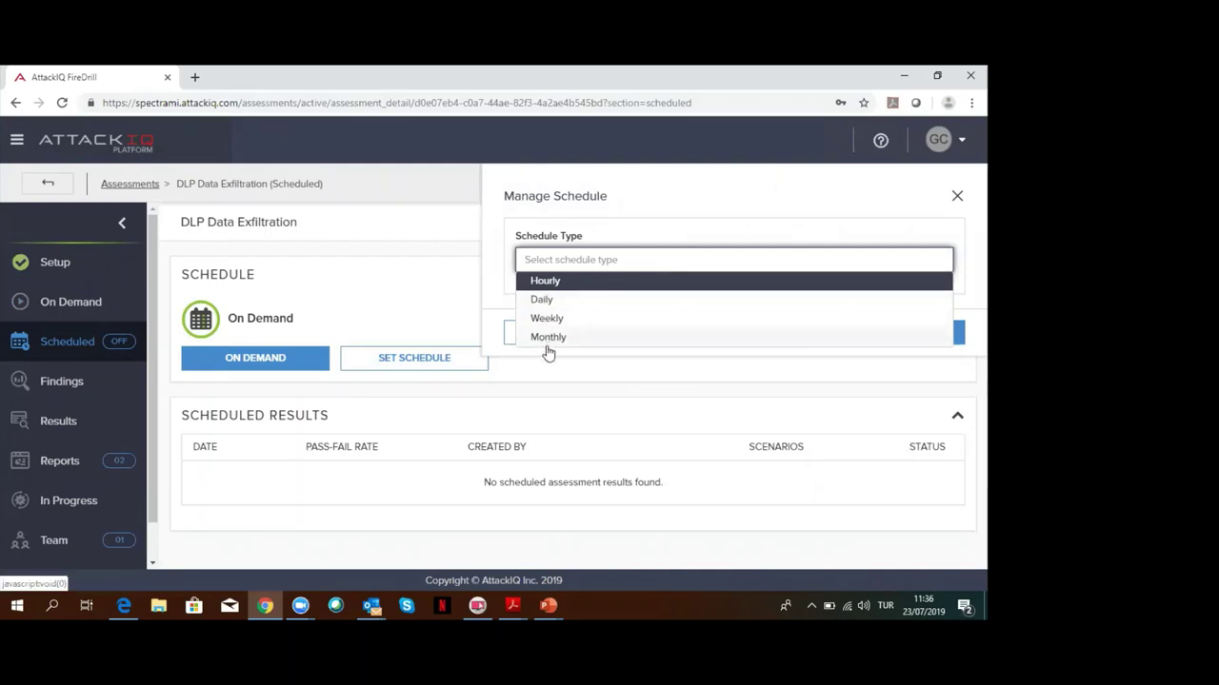
click(386, 298)
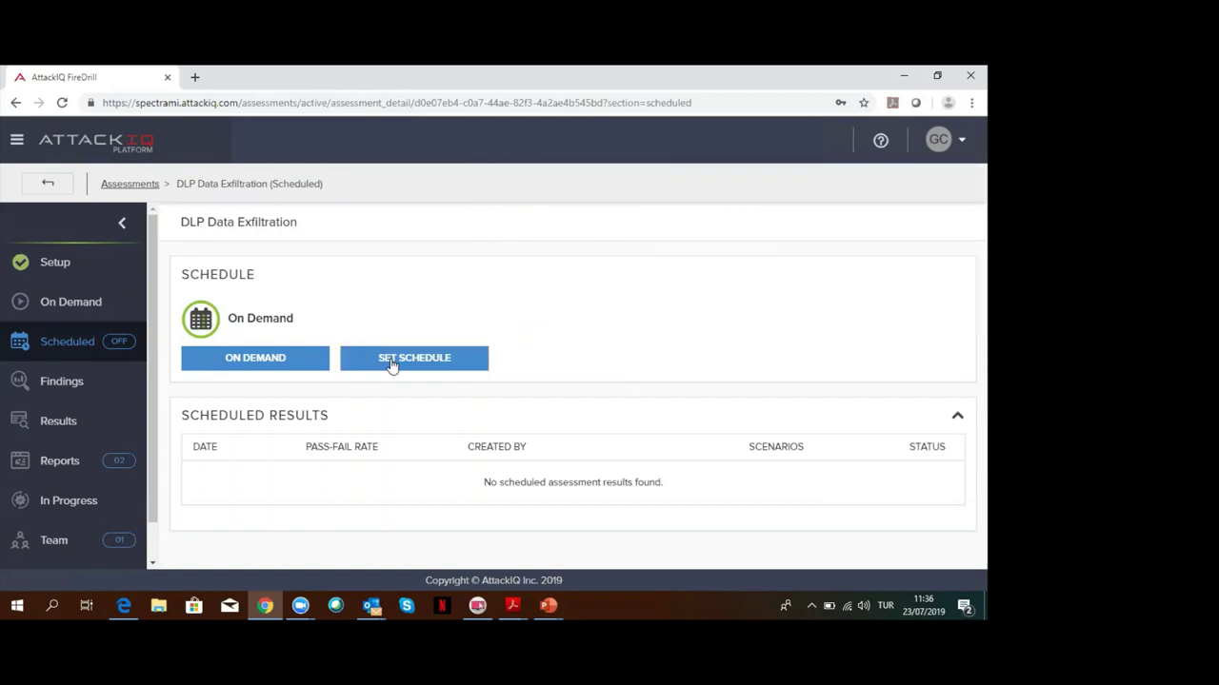
- Look through the assessment's findings, results and reports pages
click(52, 381)
click(53, 417)
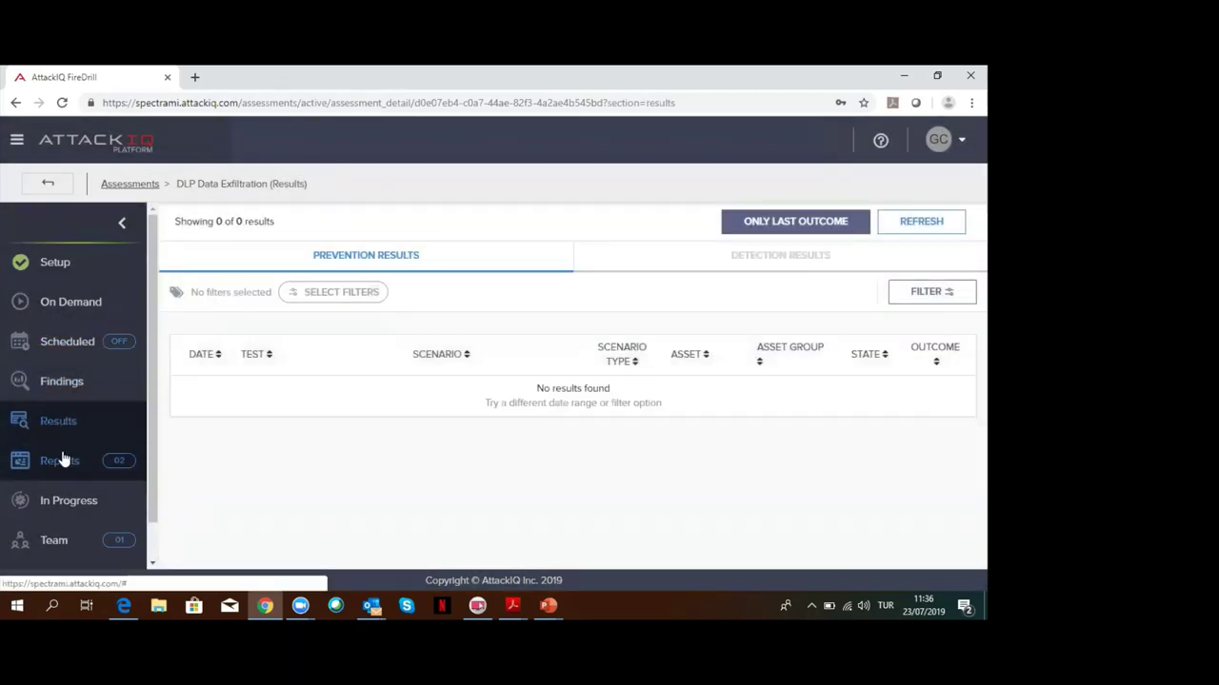
click(60, 461)
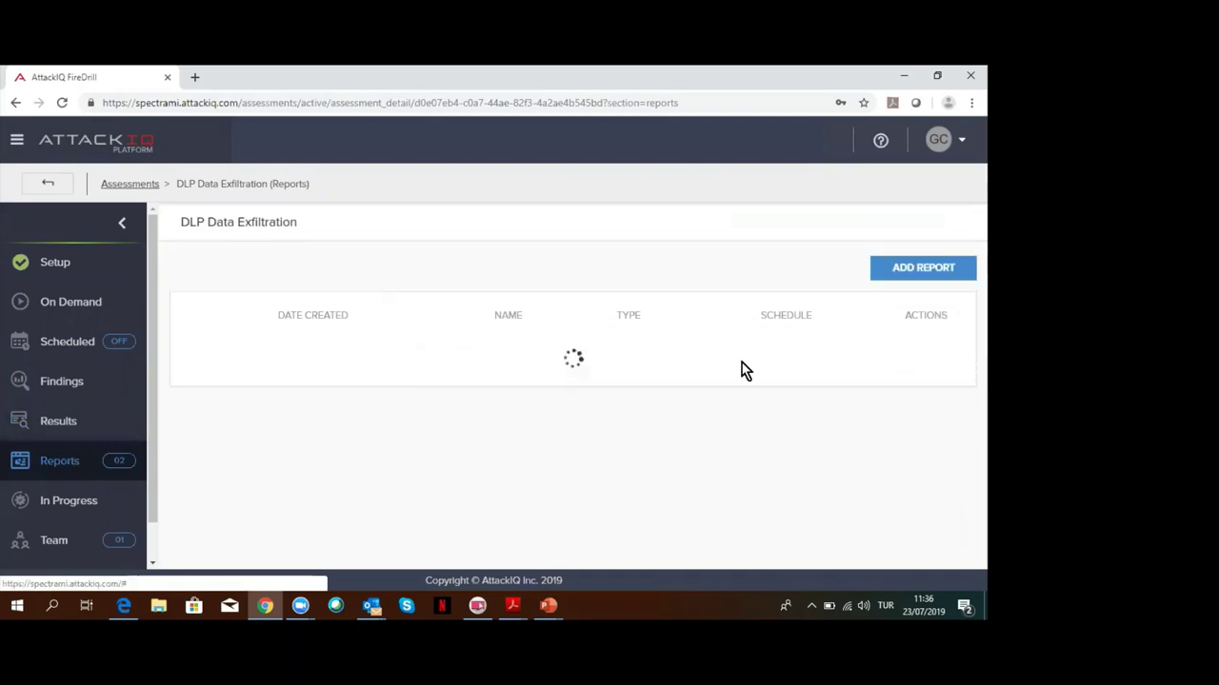
- Start a new assessment report named test and examine the available report types without saving it
click(884, 271)
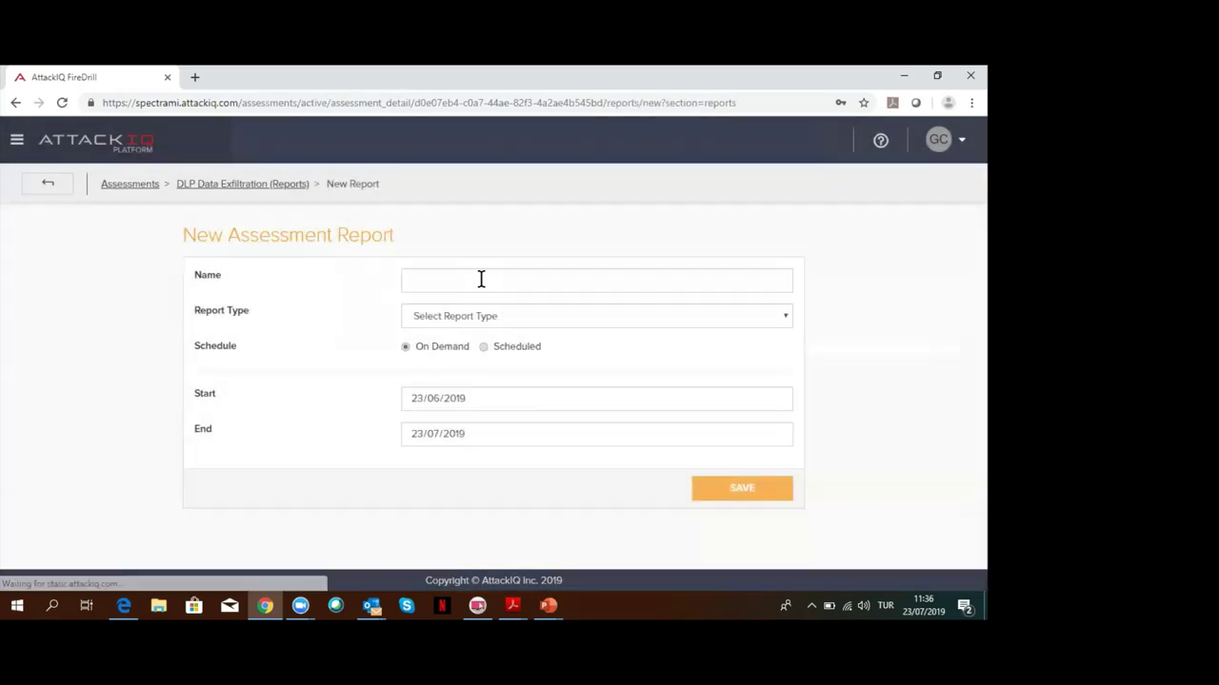
click(487, 282)
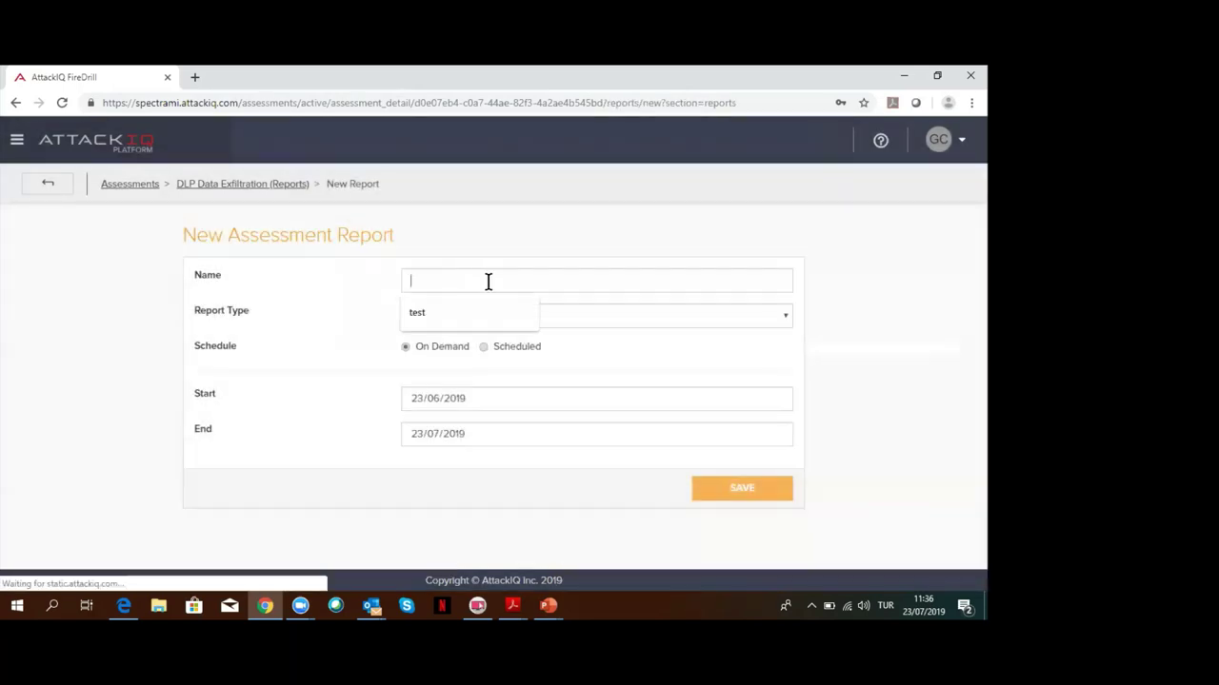
click(522, 323)
click(531, 314)
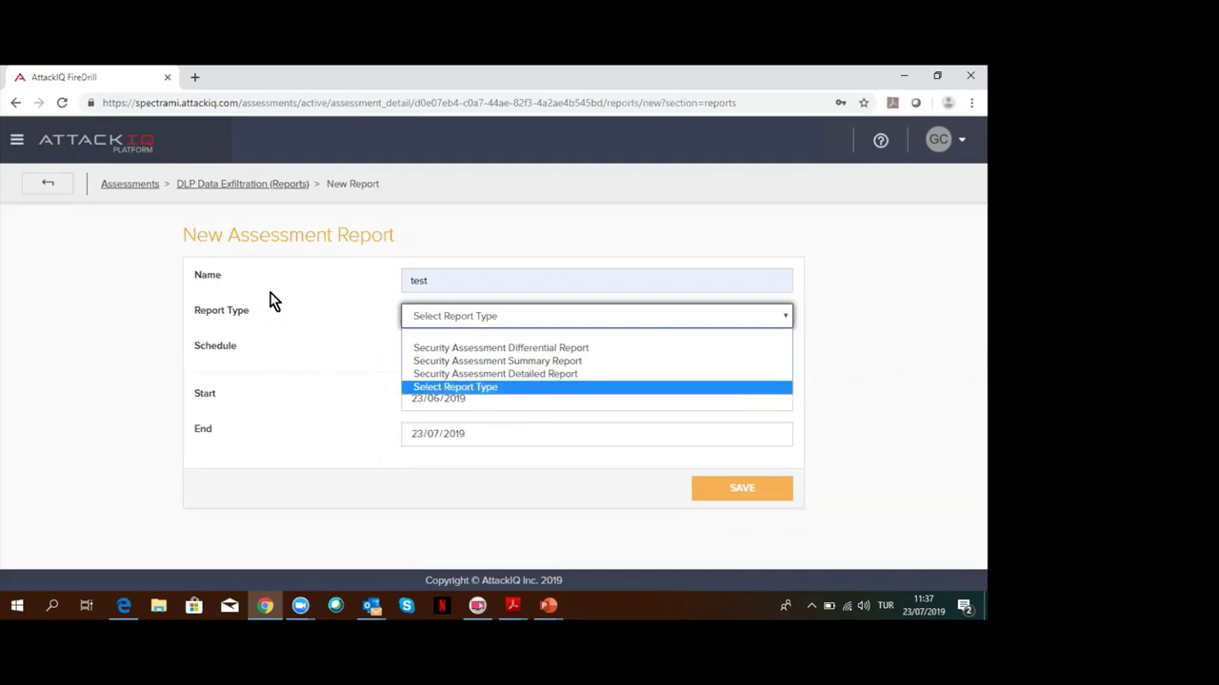
- Open the scenarios library and filter it by the MITRE ATT&CK tactic Lateral Movement
click(17, 141)
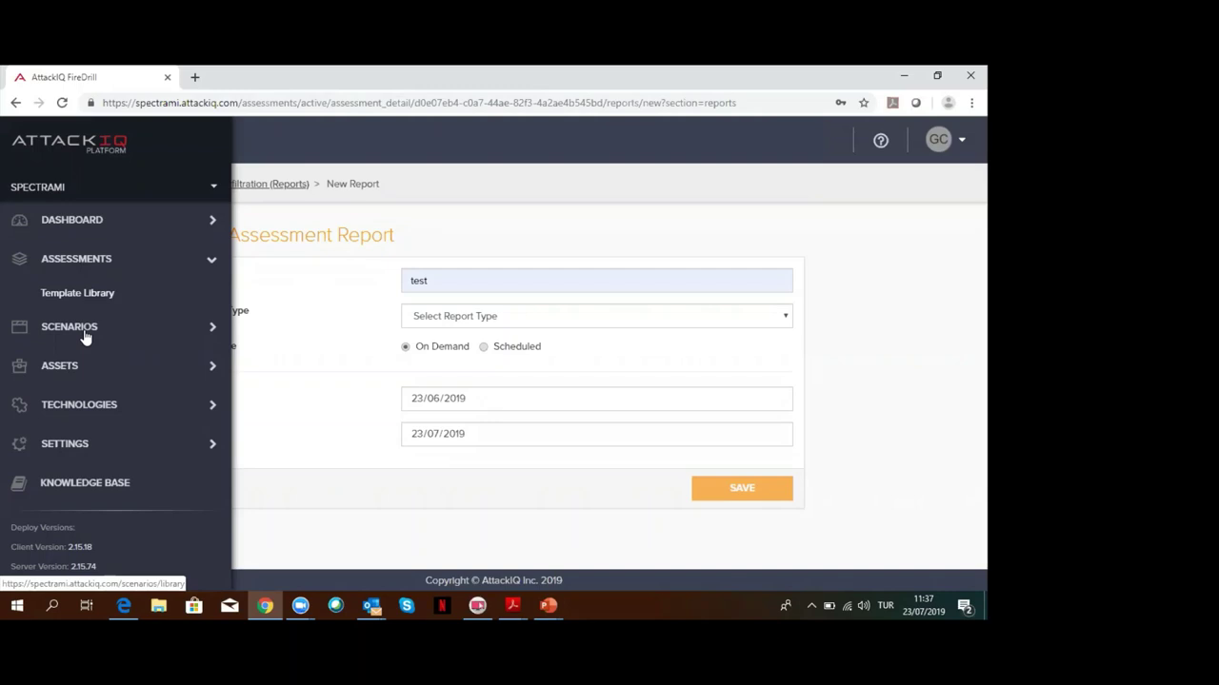
click(84, 335)
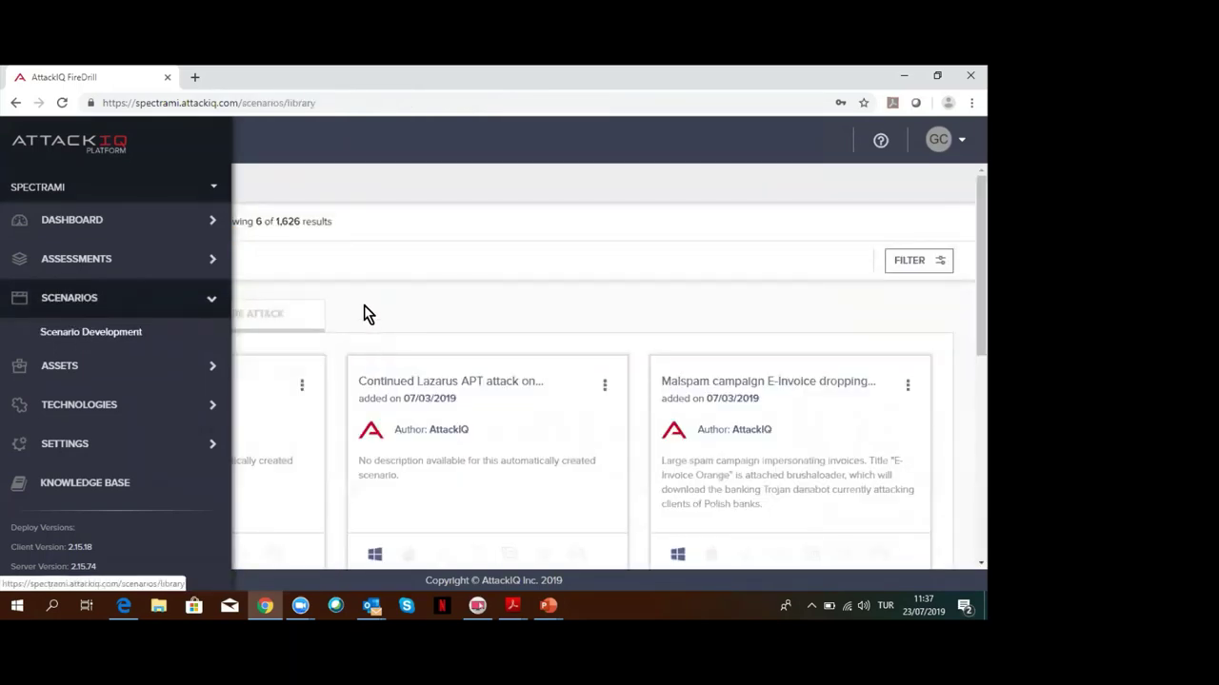
click(364, 305)
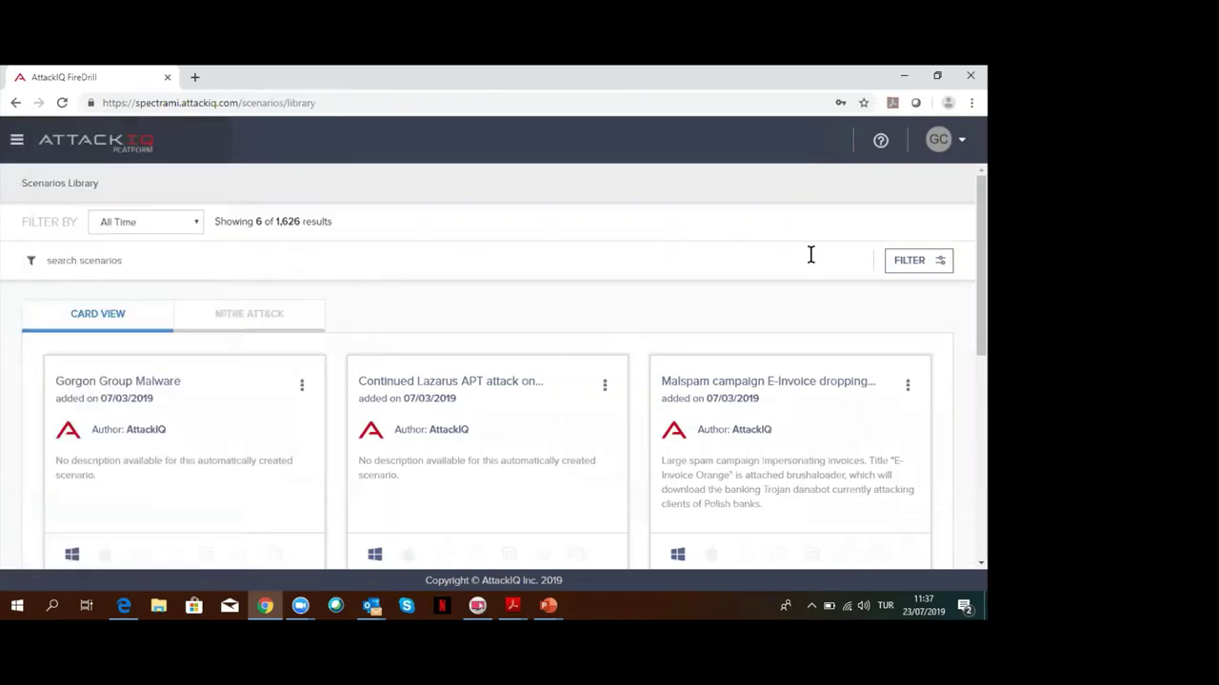
click(895, 256)
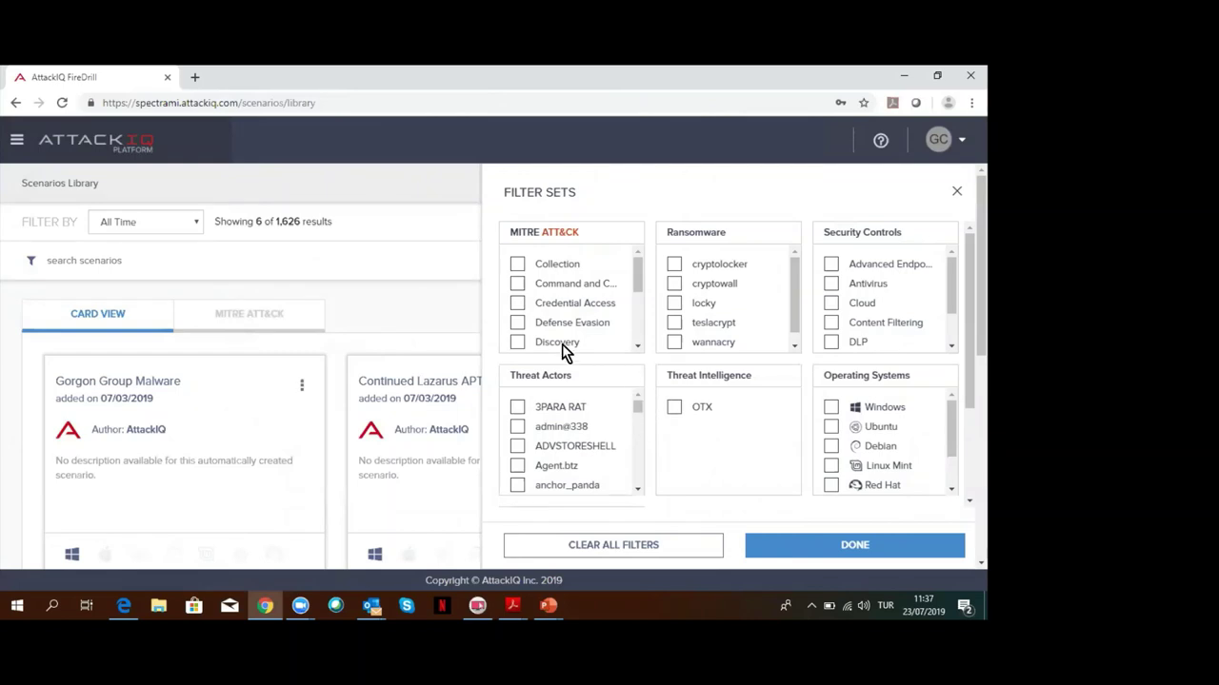
scroll(558, 328, down, 3)
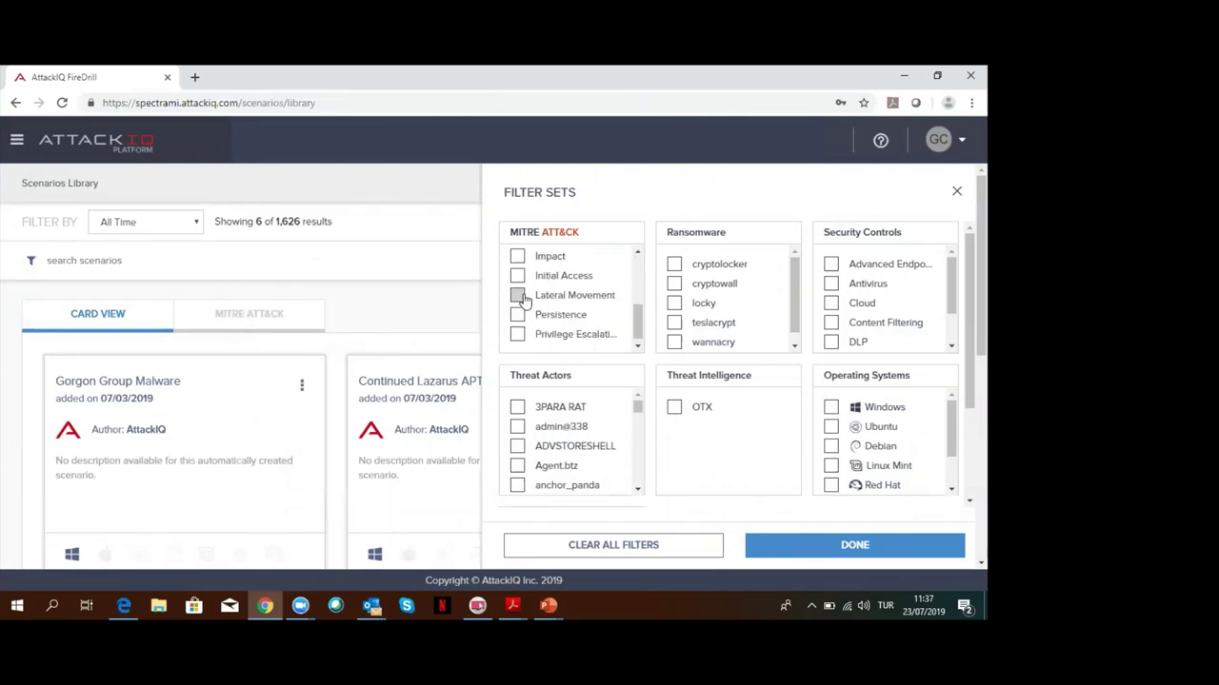
click(517, 295)
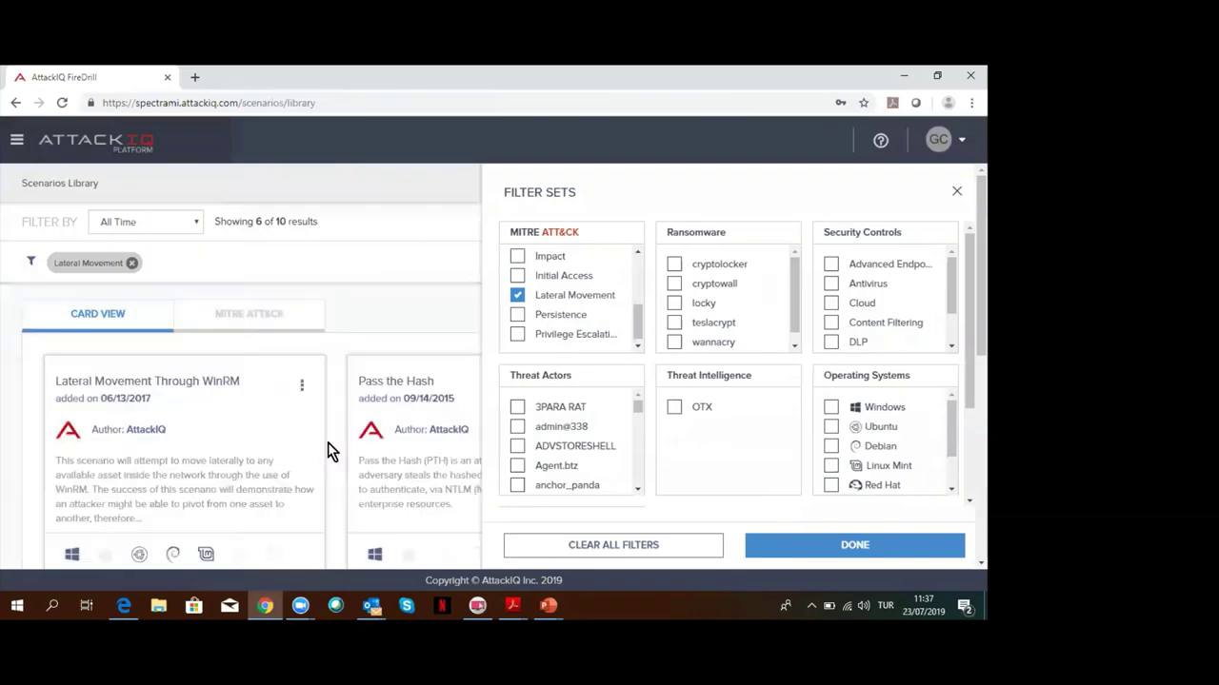
- Close the filter sets and look through the Lateral Movement scenario cards
click(372, 319)
scroll(549, 442, down, 4)
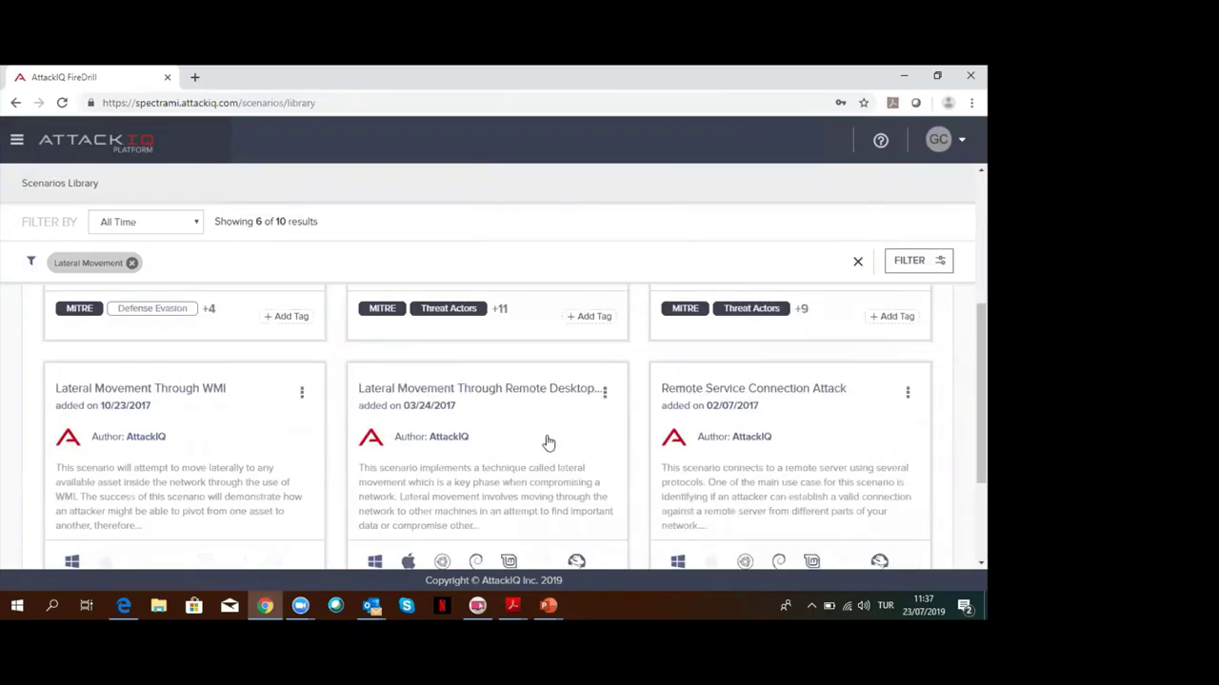
scroll(546, 442, down, 2)
scroll(545, 447, up, 2)
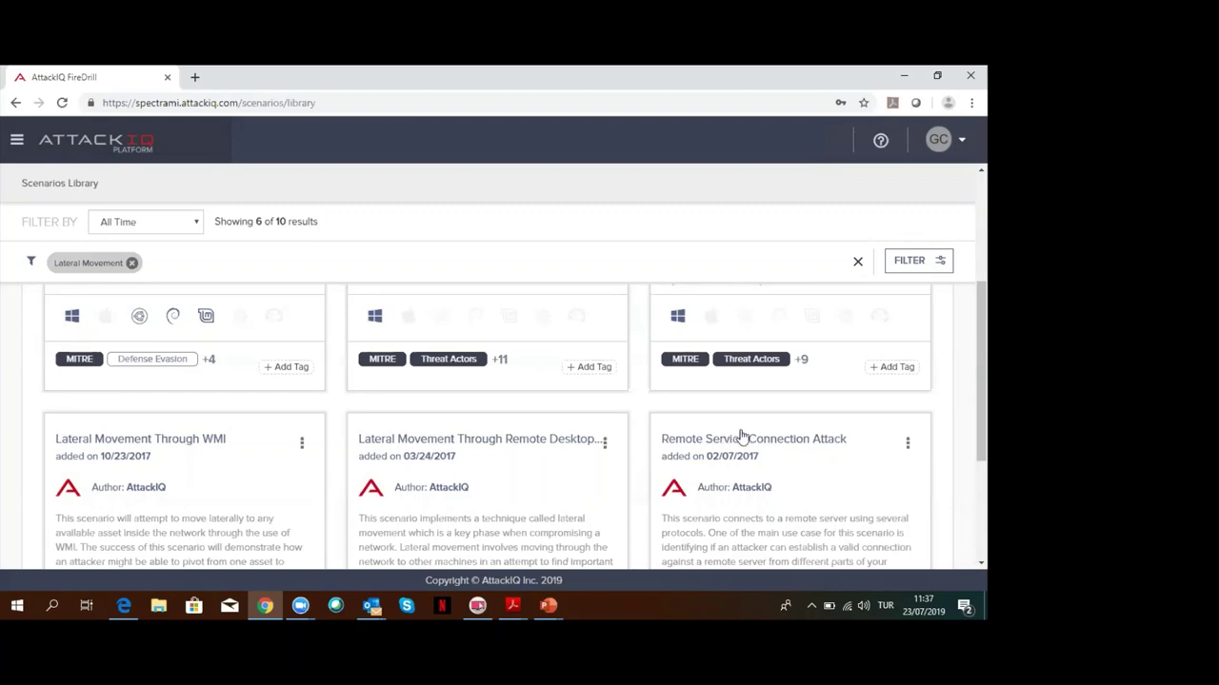
scroll(749, 444, up, 5)
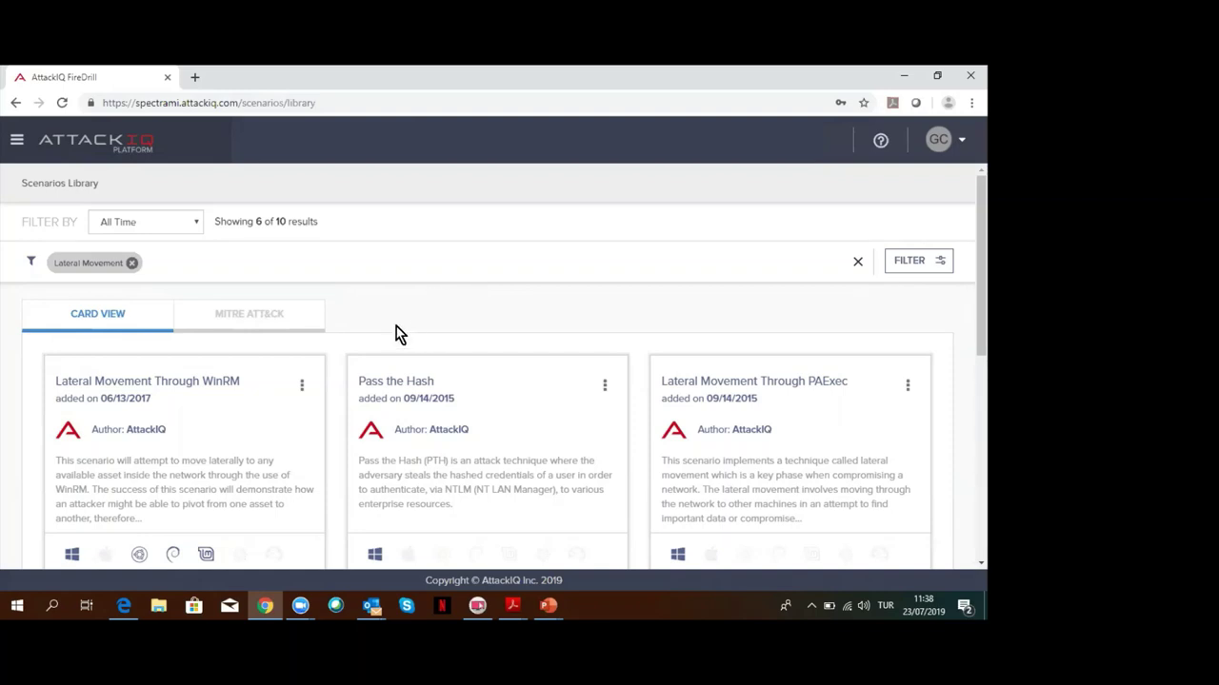
- Replace the Lateral Movement filter with the locky ransomware filter in the scenarios library
click(16, 140)
click(640, 252)
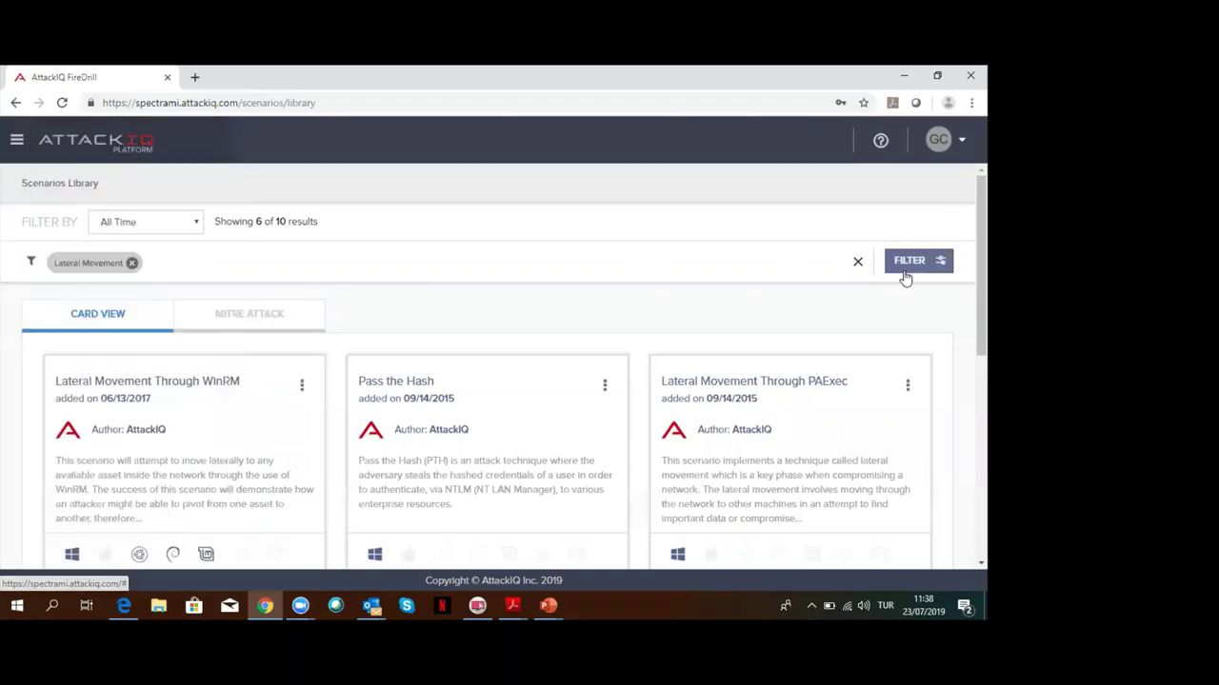
click(919, 260)
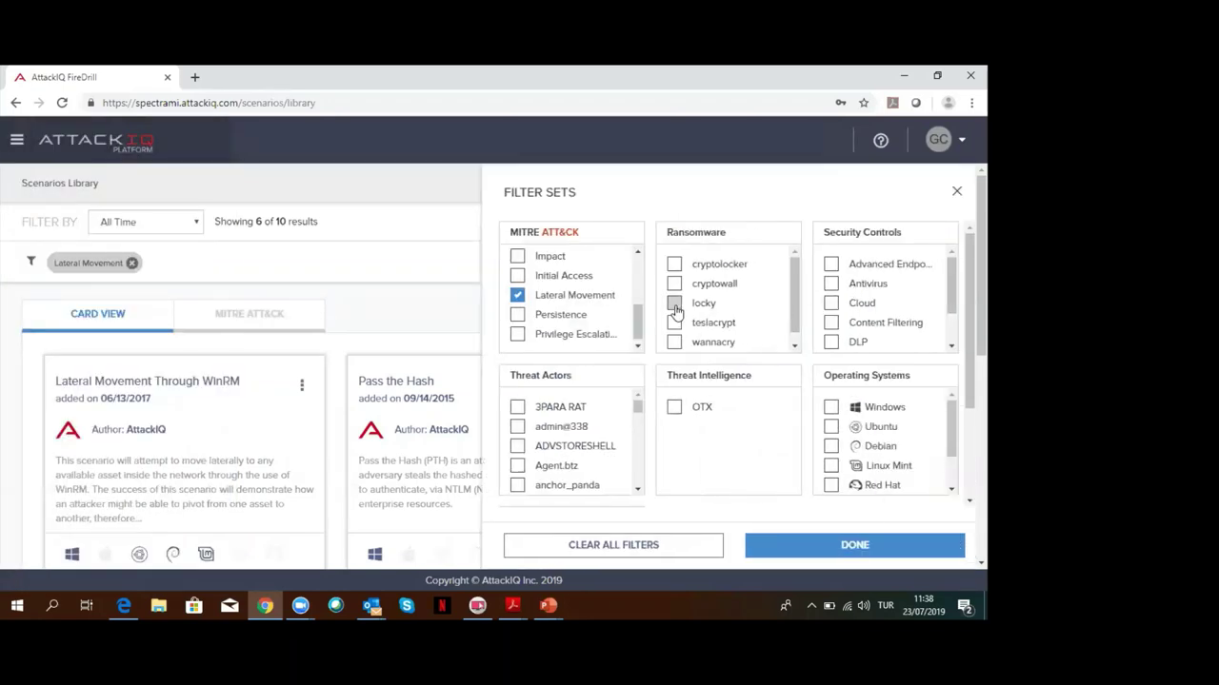
click(517, 295)
click(517, 295)
click(517, 295)
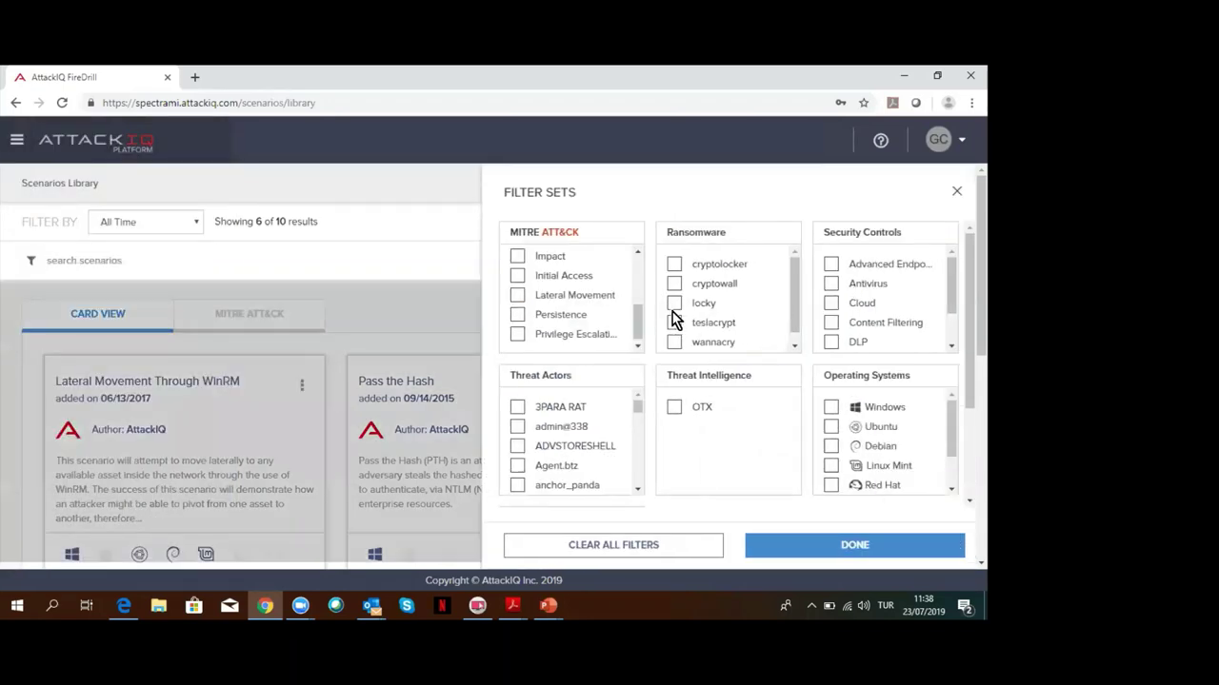
click(674, 303)
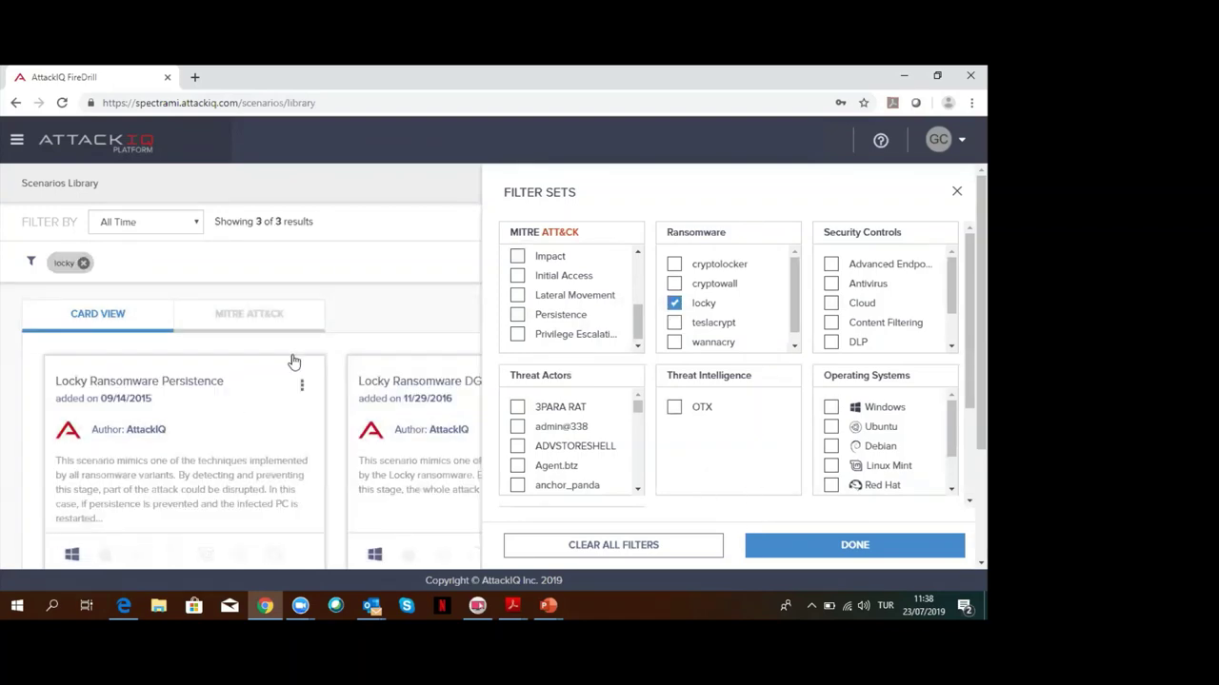
- Open the Locky Ransomware Persistence scenario and examine its description and registry entries
click(398, 325)
scroll(561, 349, down, 1)
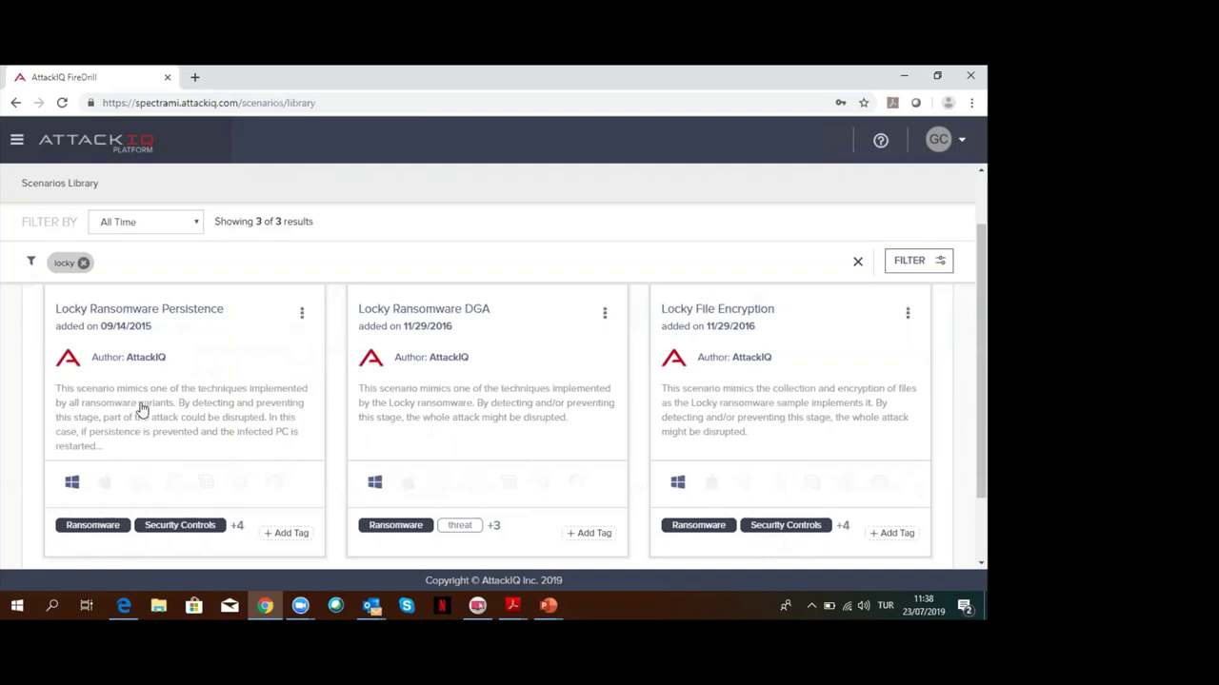
click(174, 315)
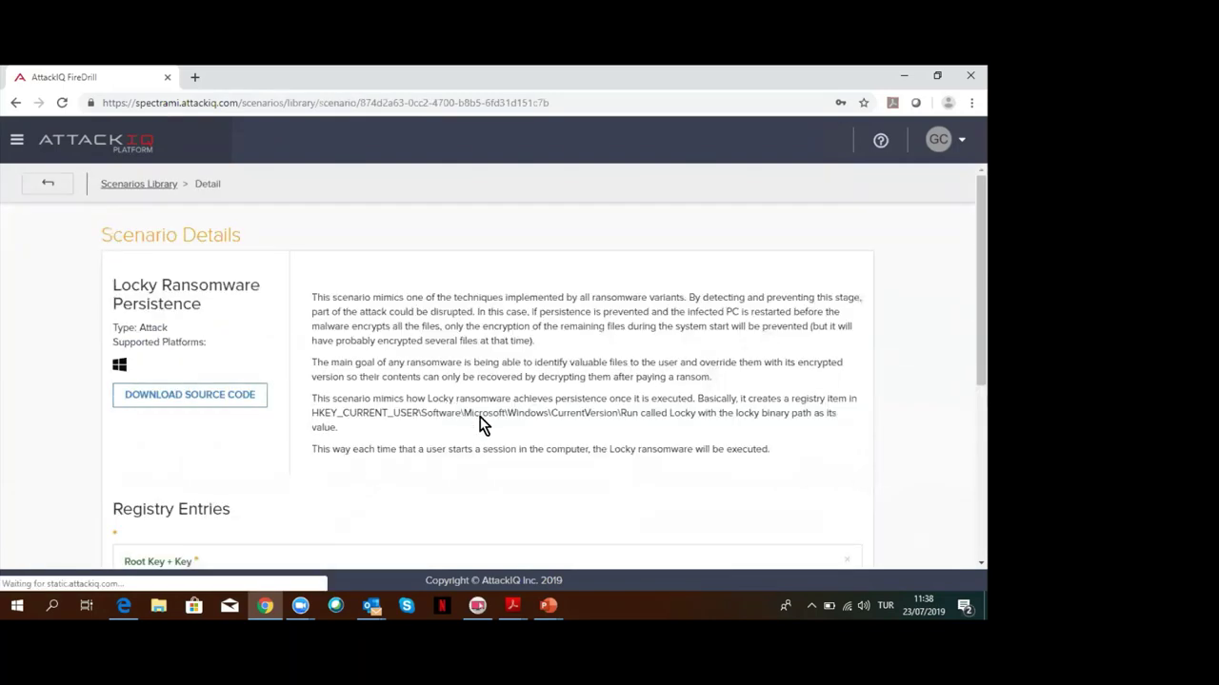
scroll(481, 423, down, 4)
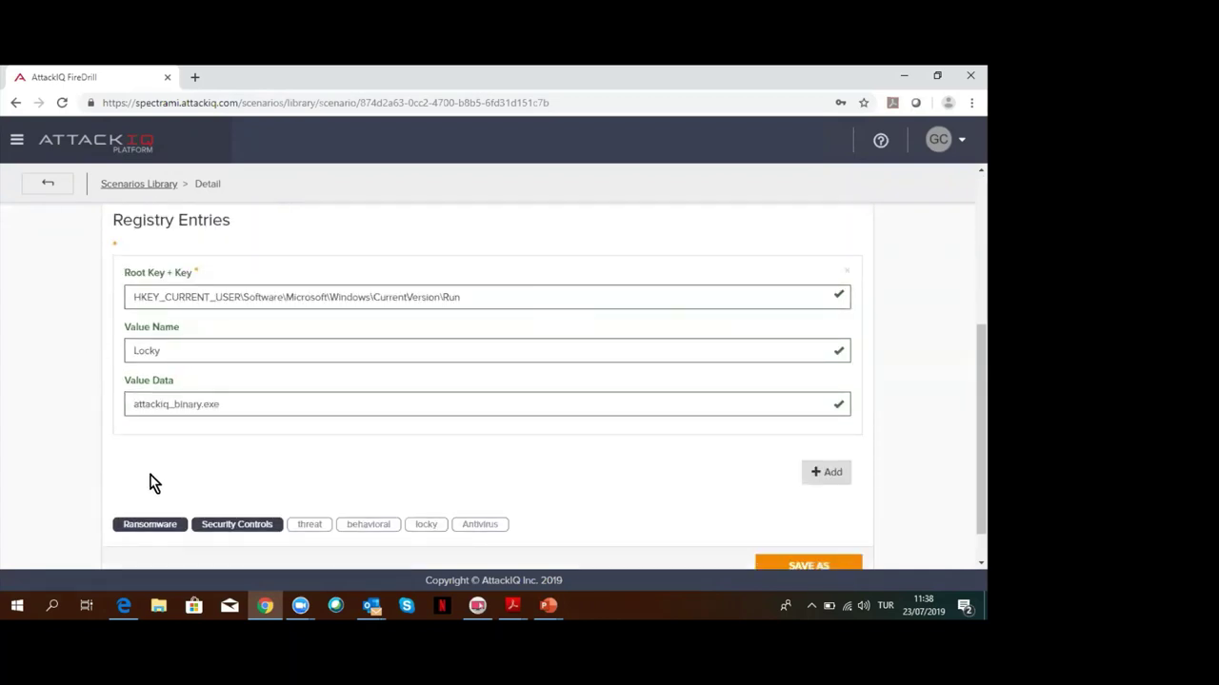
scroll(153, 482, up, 3)
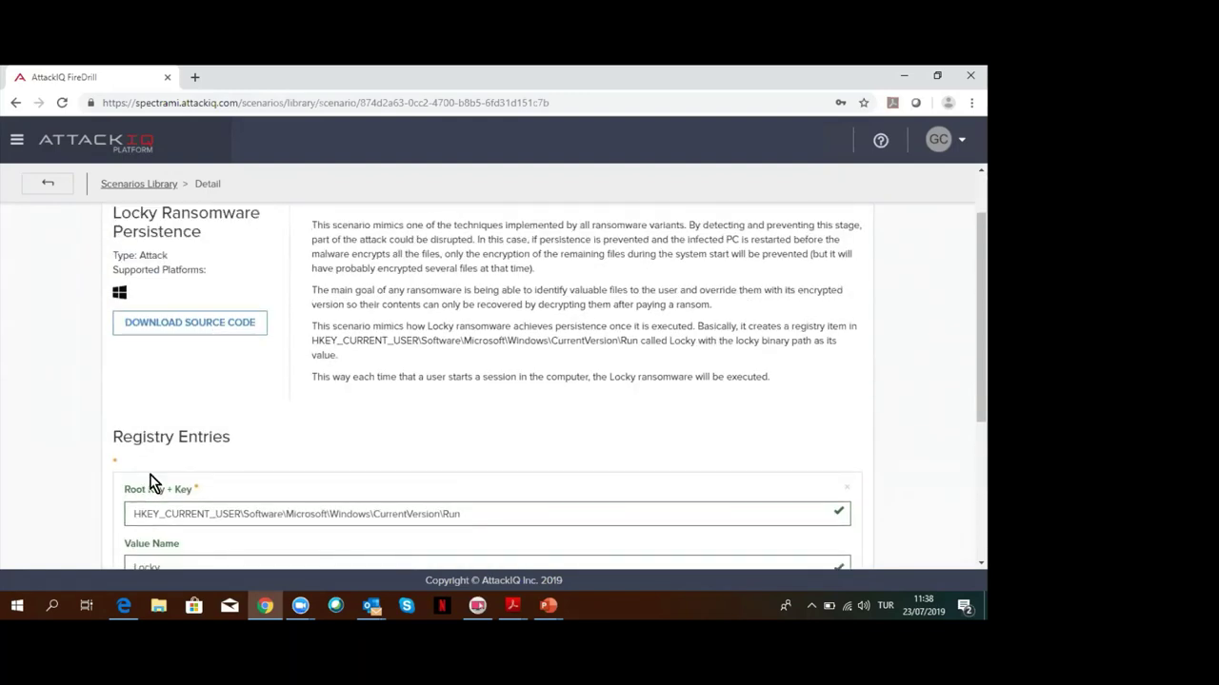
scroll(153, 482, down, 3)
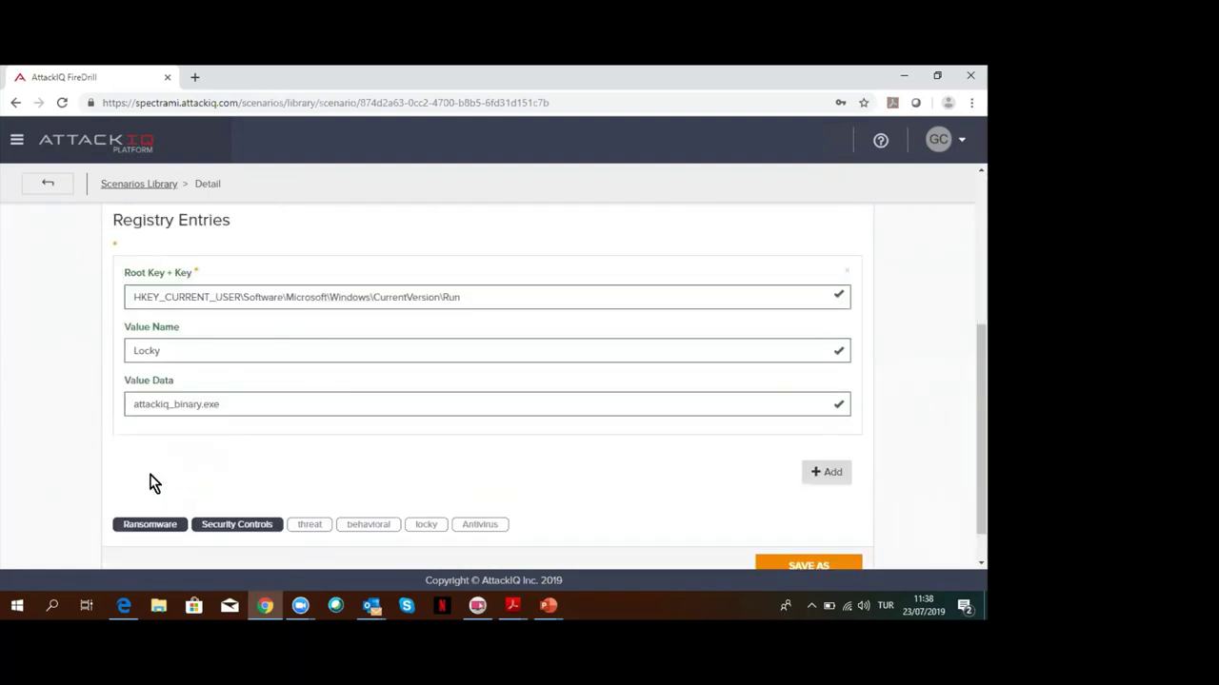
scroll(153, 483, up, 4)
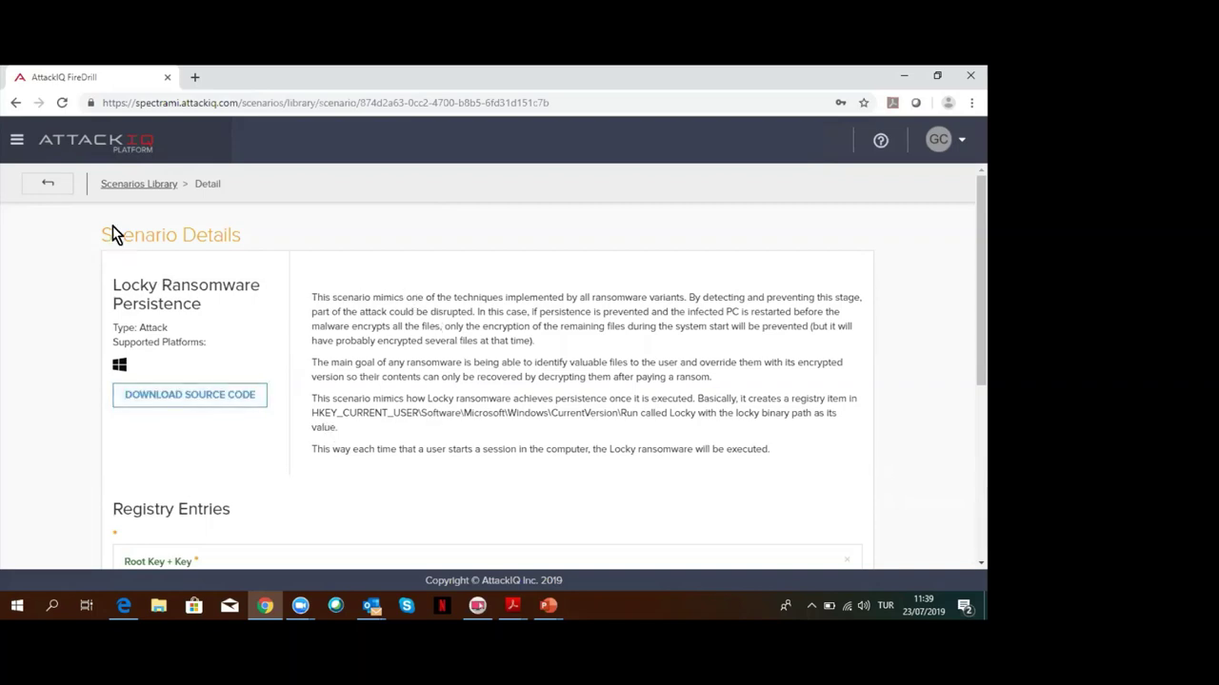
- Open the assets dashboard and view the list of all active assets
click(16, 140)
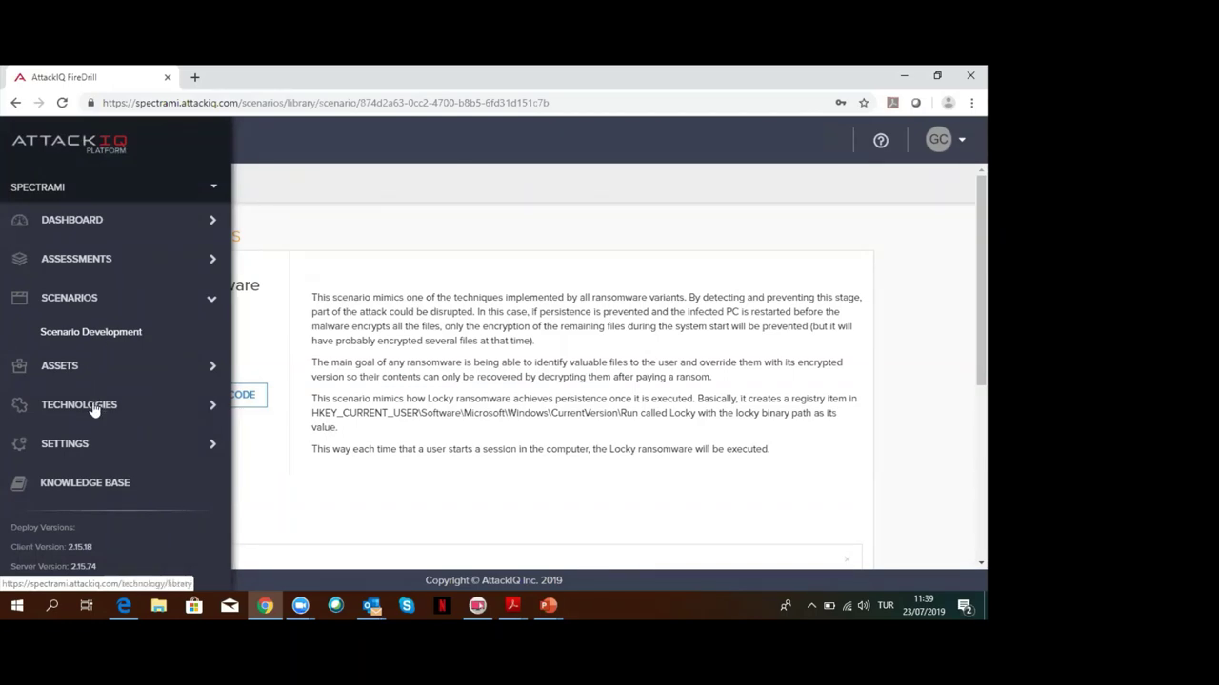
click(81, 367)
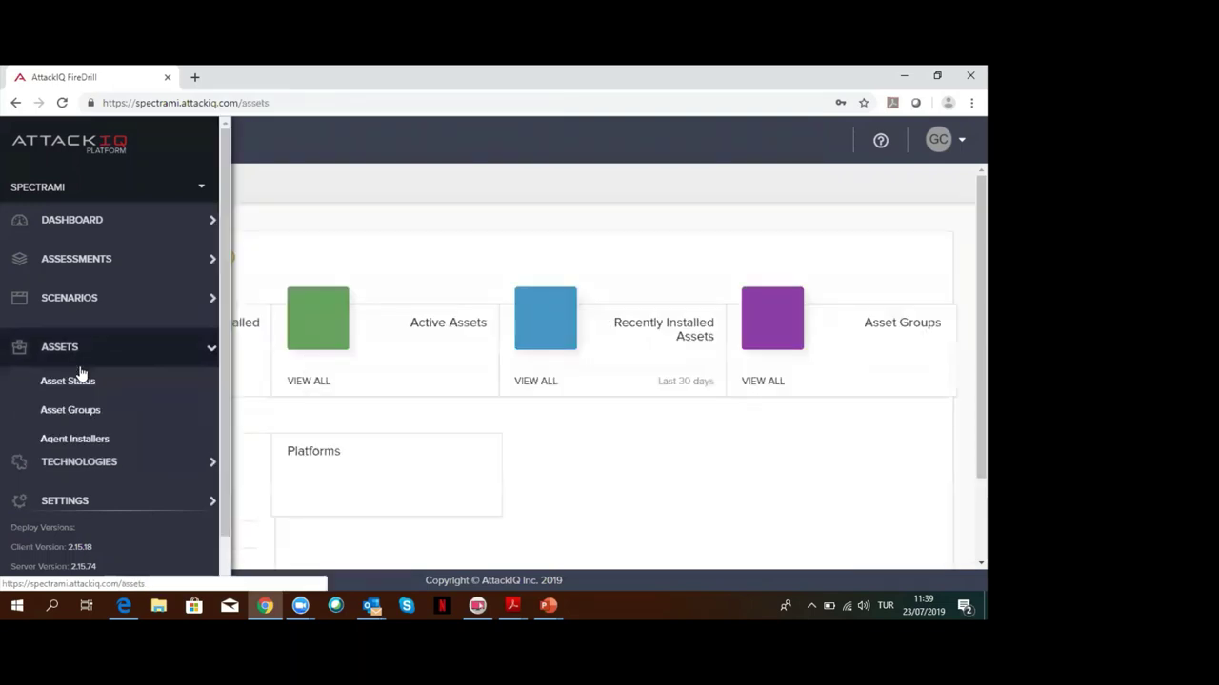
scroll(381, 428, down, 1)
click(318, 411)
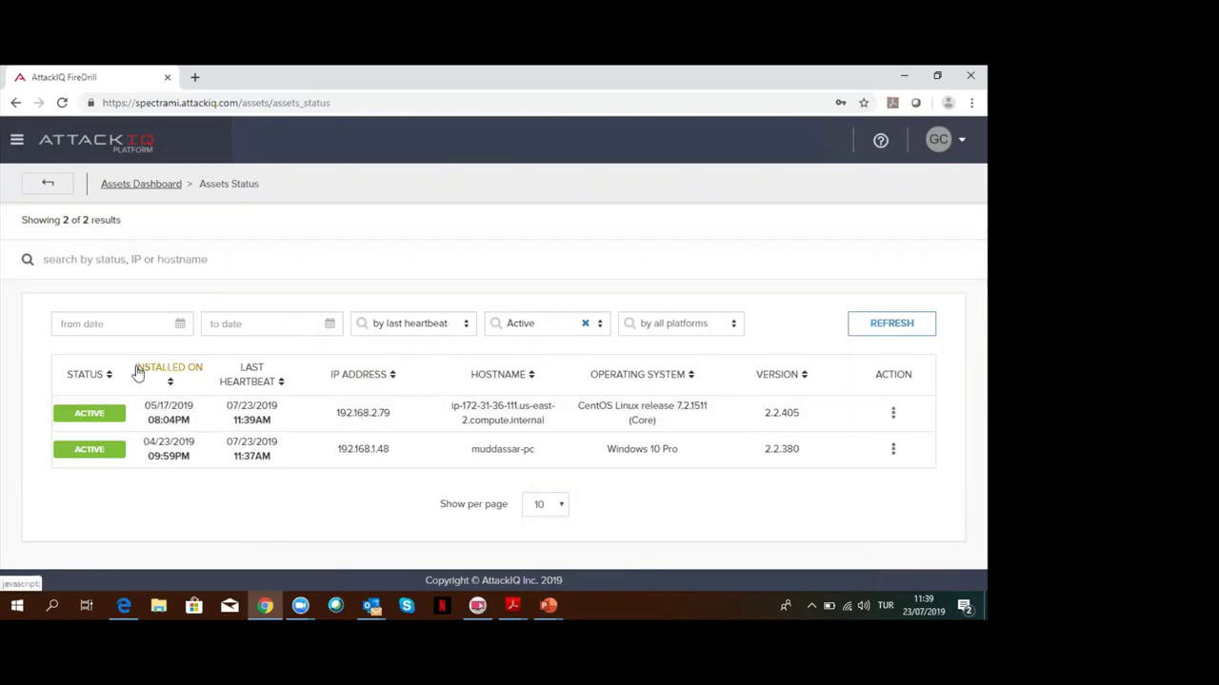
- Open the agent installers page and view the installation instructions for the RedHat agent
click(17, 140)
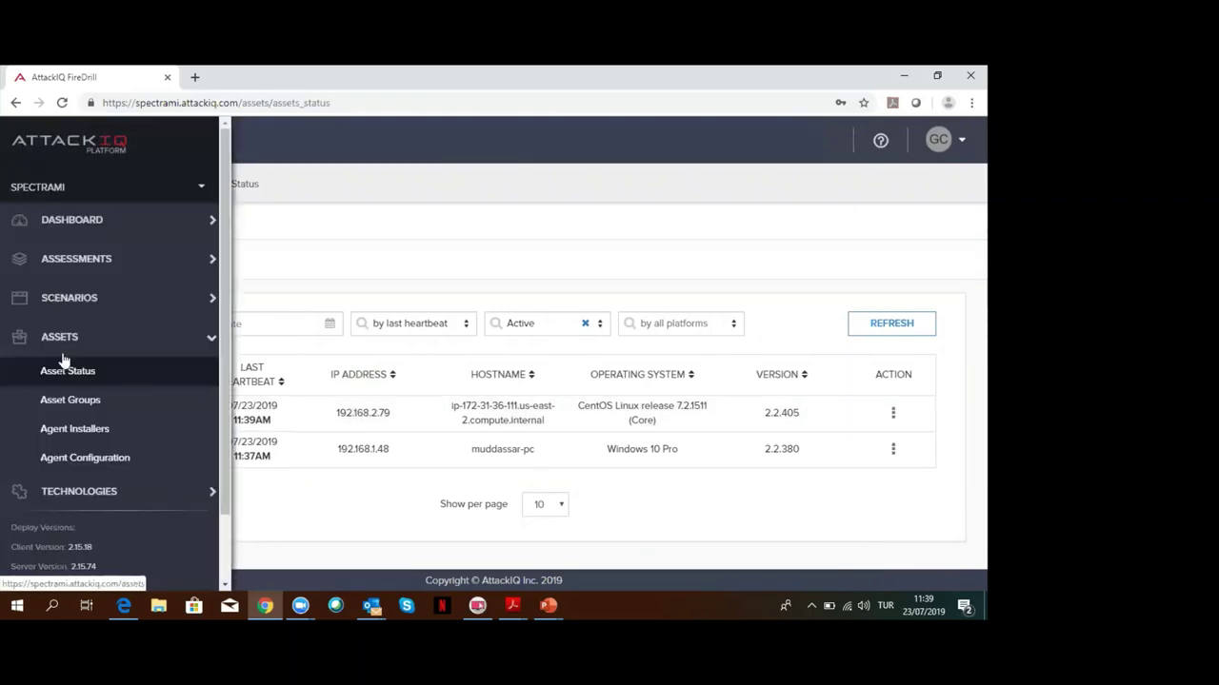
click(78, 428)
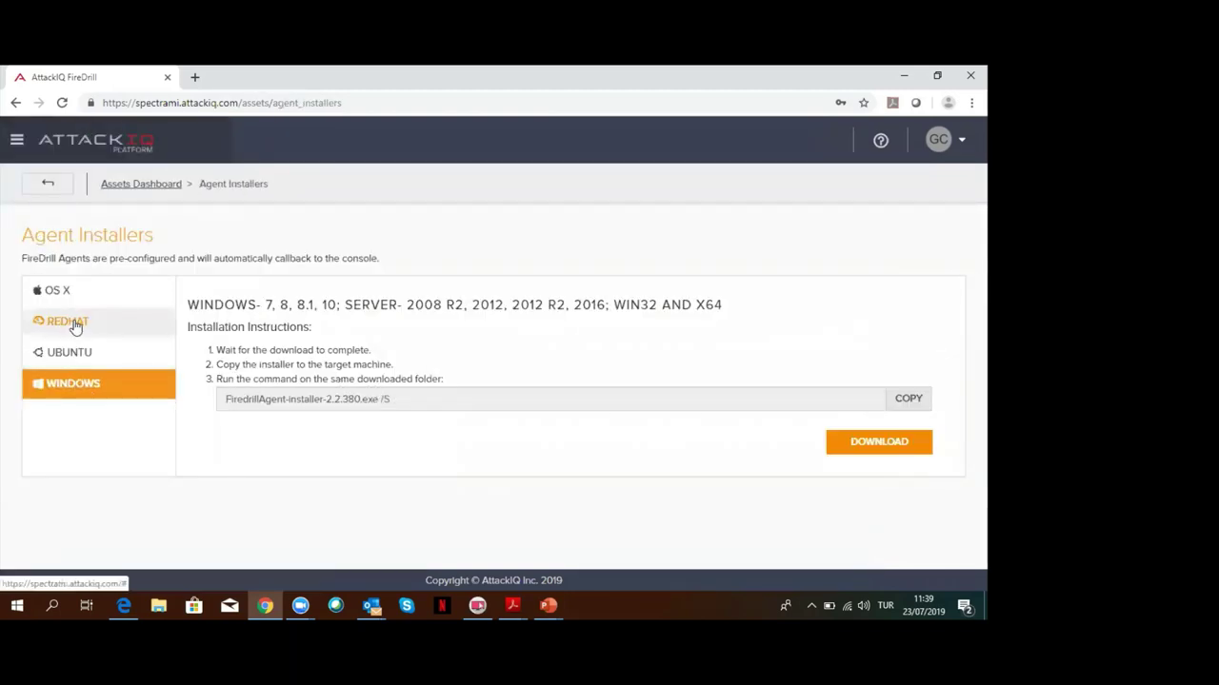
click(76, 329)
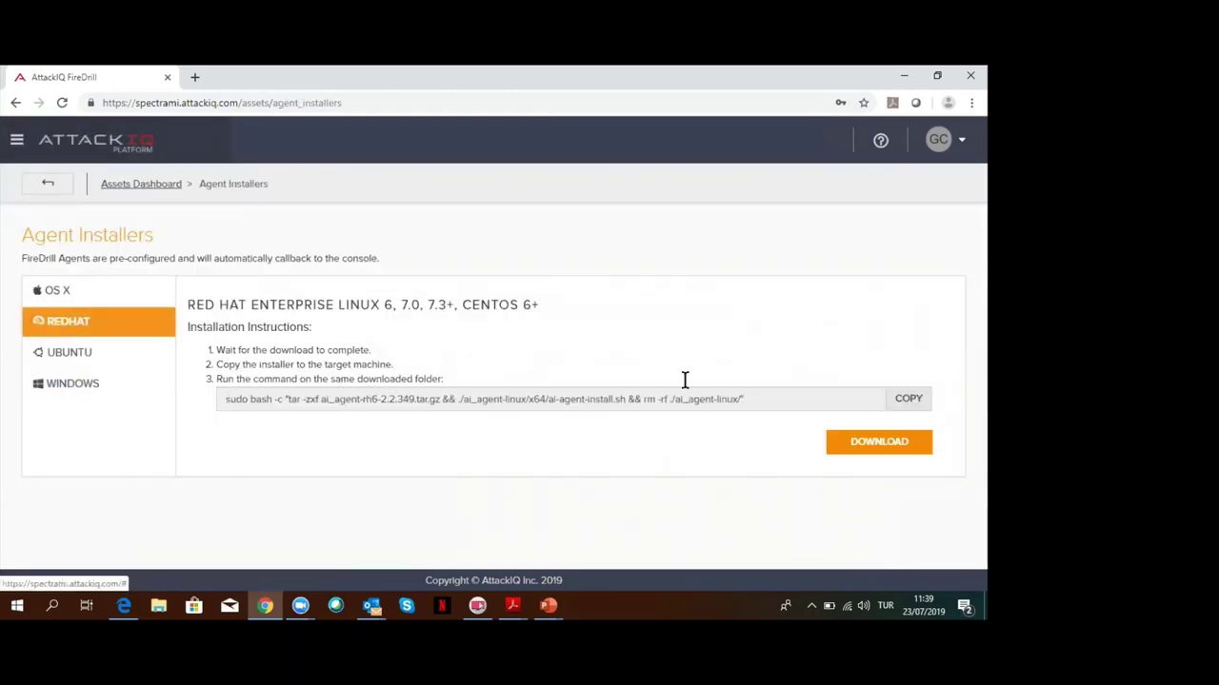